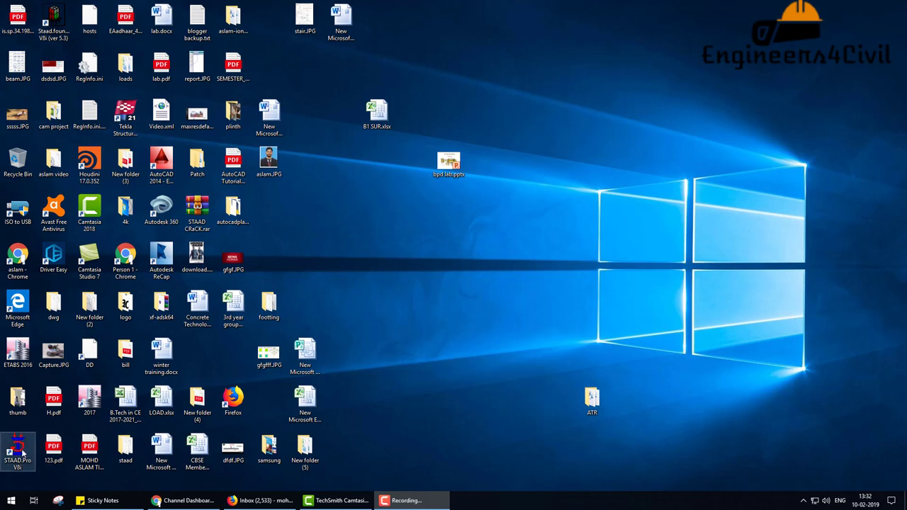
# Launch STAAD.Pro V8i from its desktop icon.
pyautogui.doubleClick(21, 452)
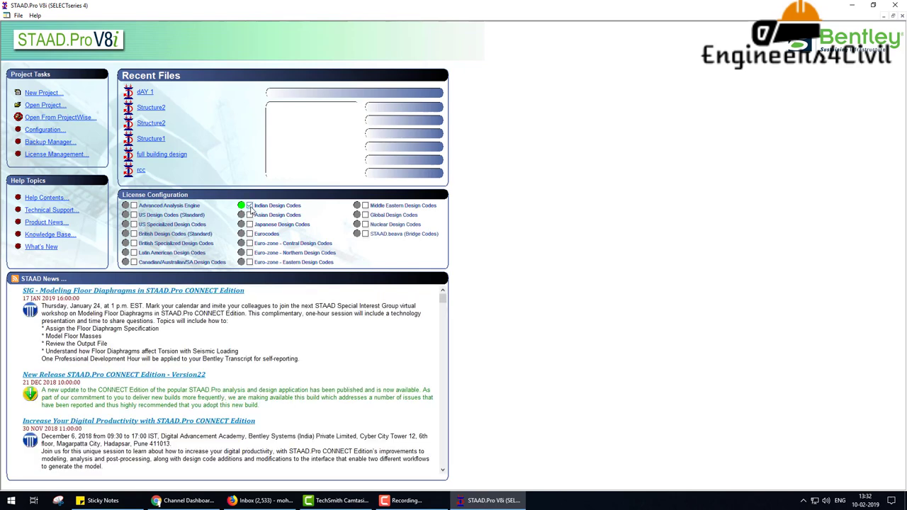
# Create a new Space project 'day 2' in Meter and KiloNewton, starting with Add Beam.
pyautogui.click(251, 208)
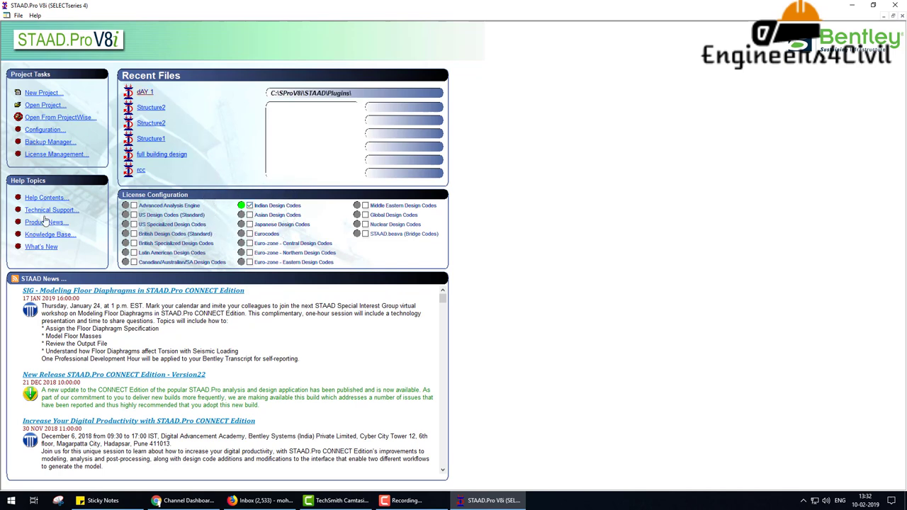
pyautogui.click(44, 93)
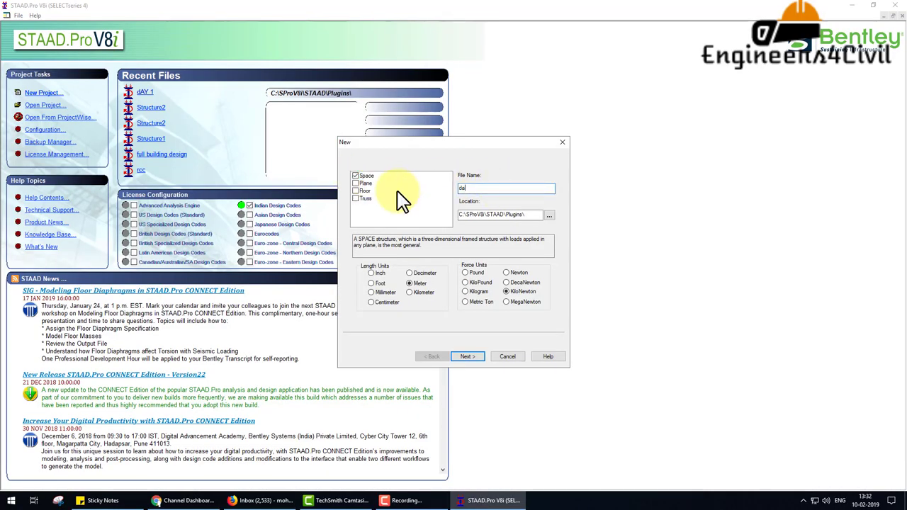
pyautogui.write('2')
pyautogui.click(470, 354)
pyautogui.click(372, 164)
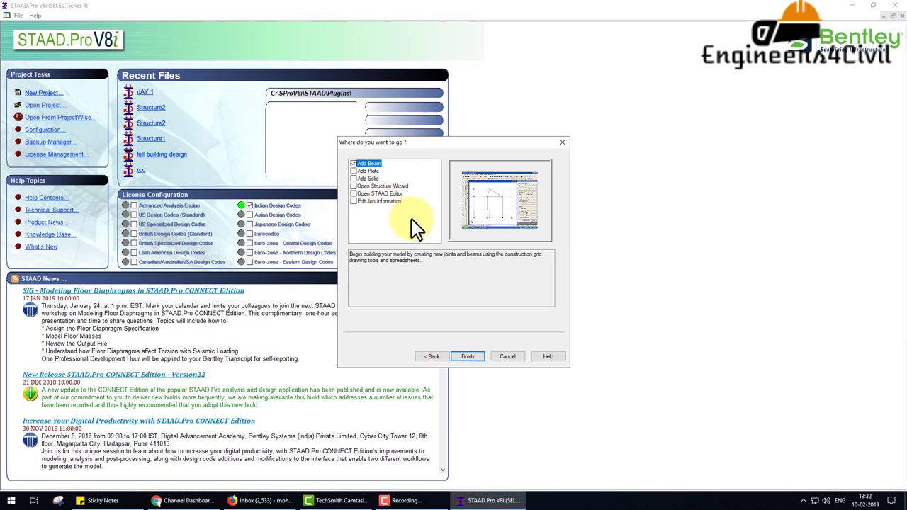
pyautogui.click(469, 358)
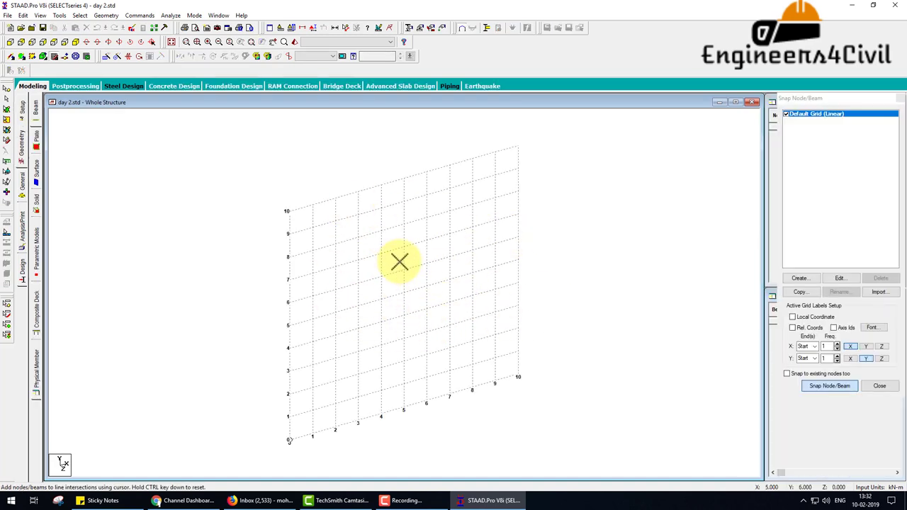
pyautogui.press('Escape')
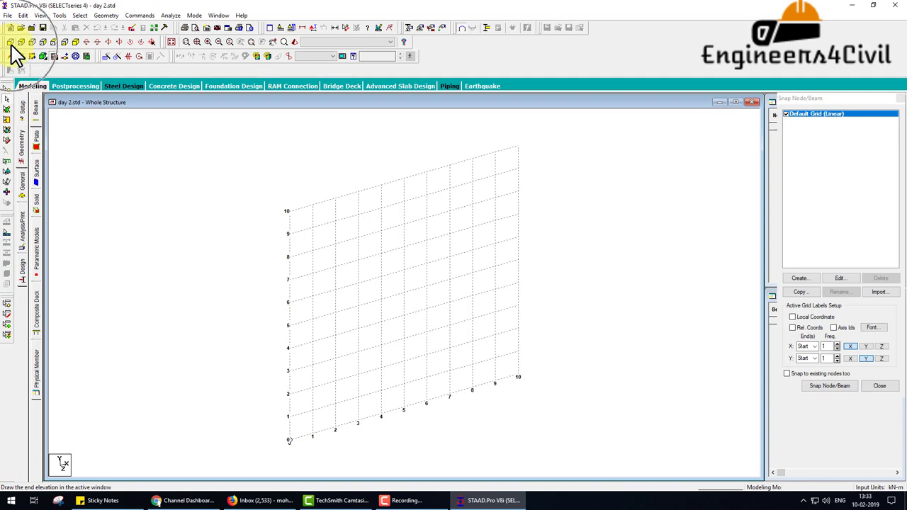
pyautogui.click(11, 44)
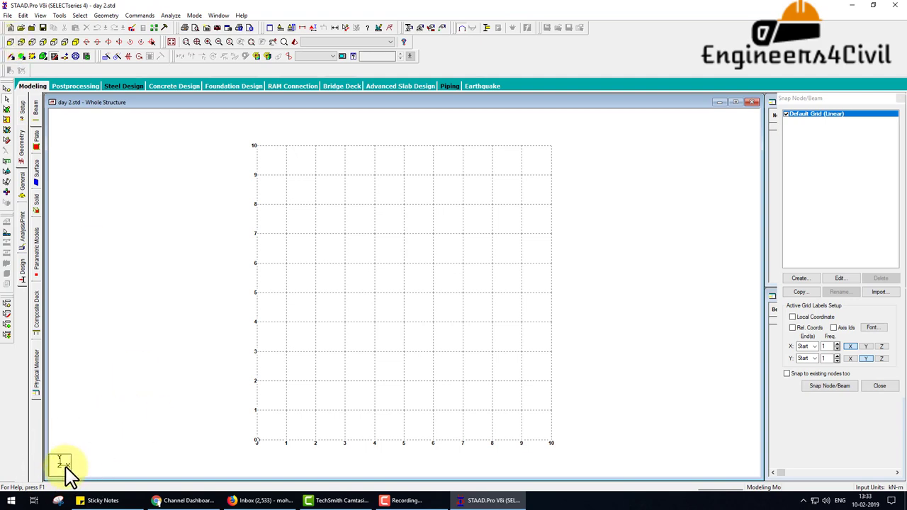
pyautogui.click(21, 44)
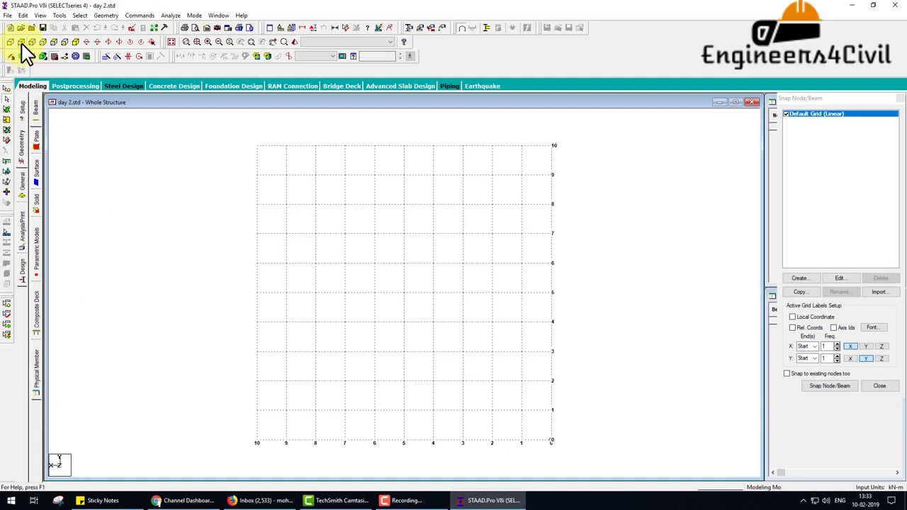
pyautogui.click(41, 43)
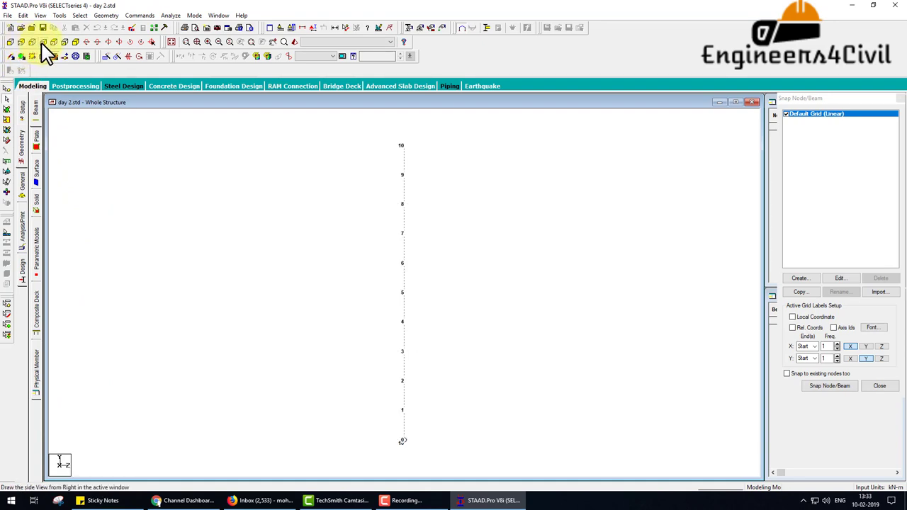
pyautogui.click(53, 43)
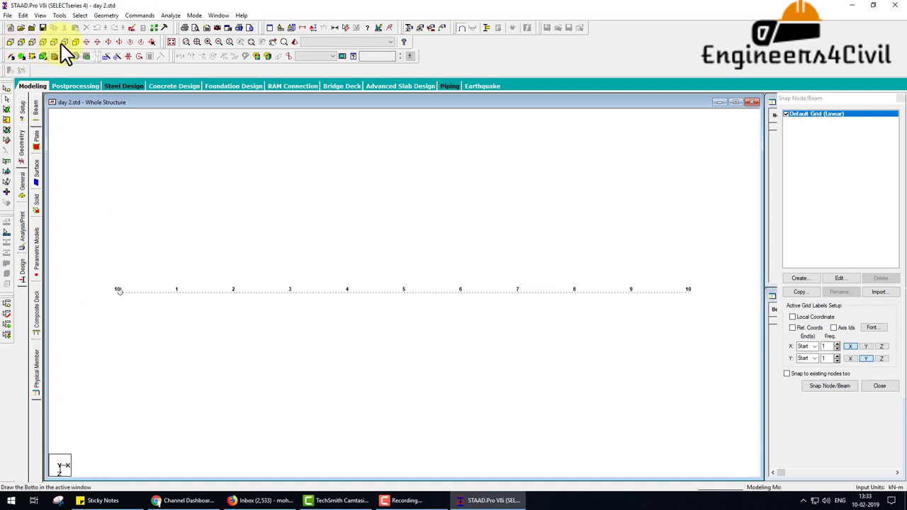
pyautogui.click(76, 56)
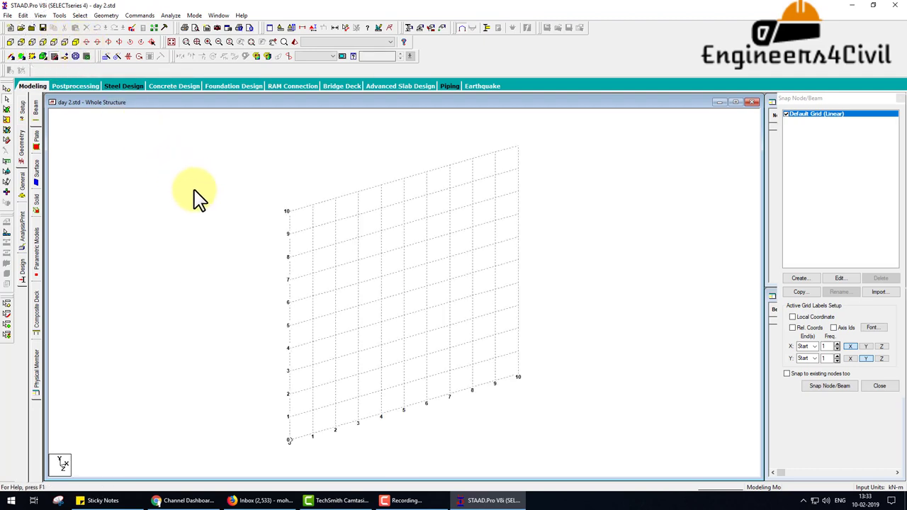
# Draw the triangular beam frame through grid points (1,2), (5,8), (9,2) and (5,2).
pyautogui.click(827, 386)
pyautogui.click(313, 387)
pyautogui.click(404, 224)
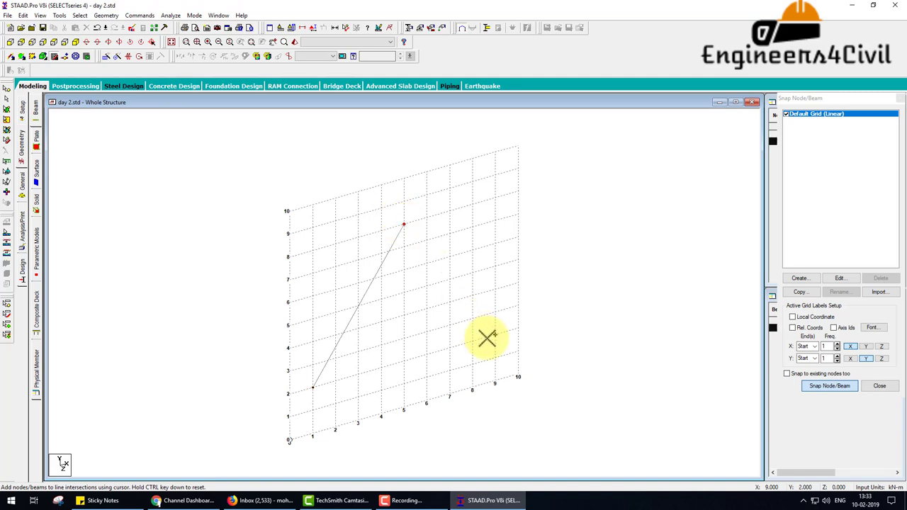
pyautogui.click(494, 334)
pyautogui.click(404, 360)
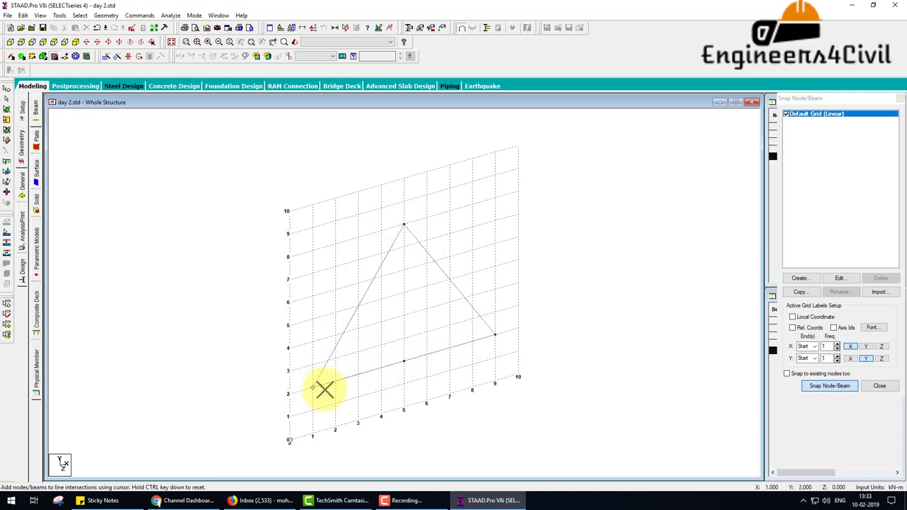
pyautogui.press('Escape')
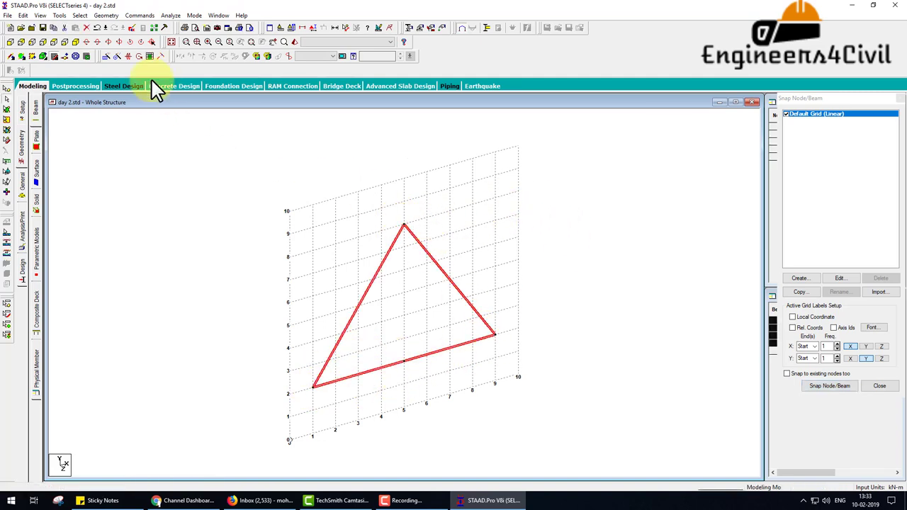
# Copy the triangle 5 m along Z with a linked Translational Repeat.
pyautogui.click(85, 56)
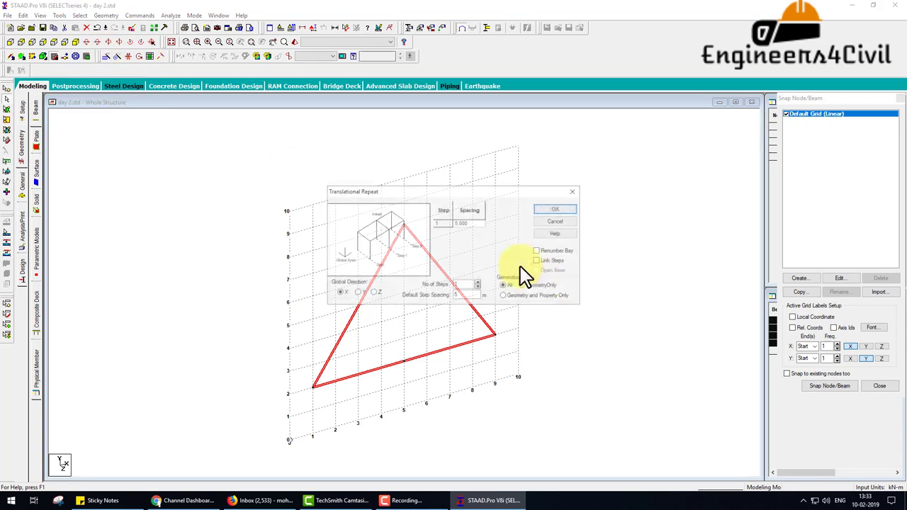
pyautogui.click(372, 292)
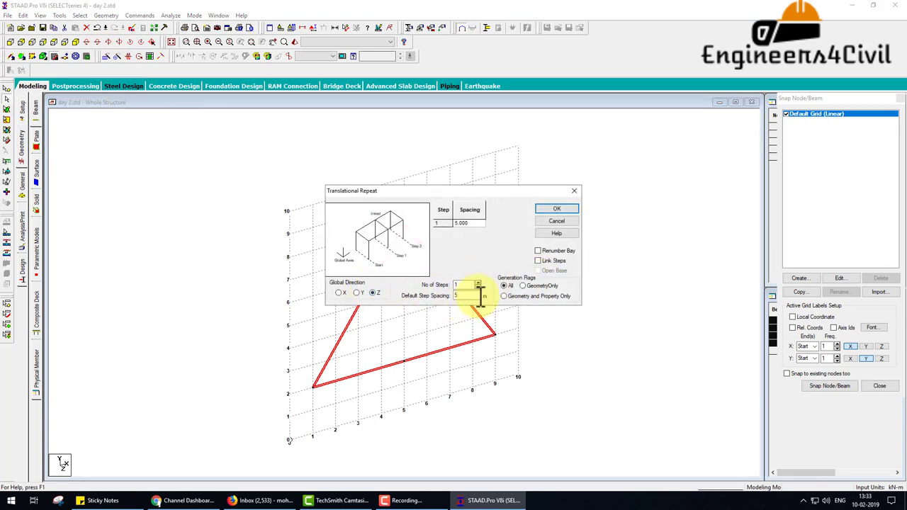
pyautogui.click(558, 210)
pyautogui.click(896, 100)
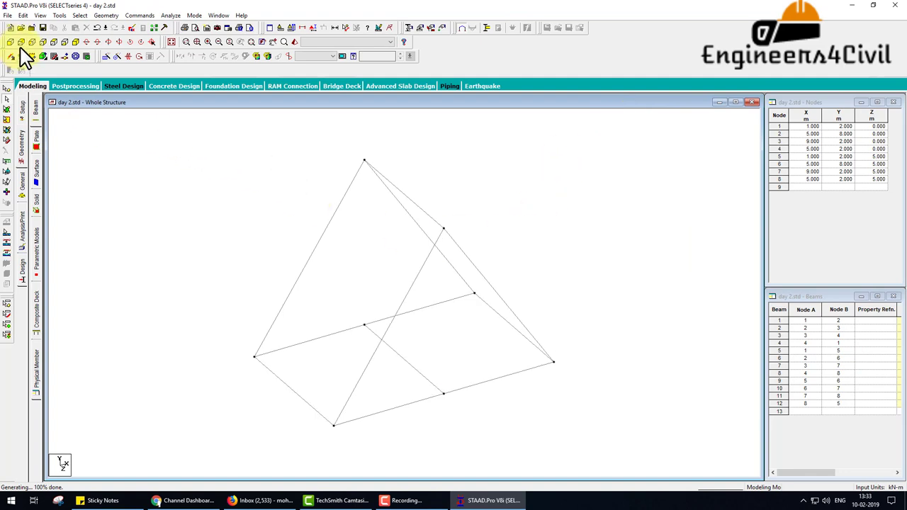
pyautogui.click(21, 43)
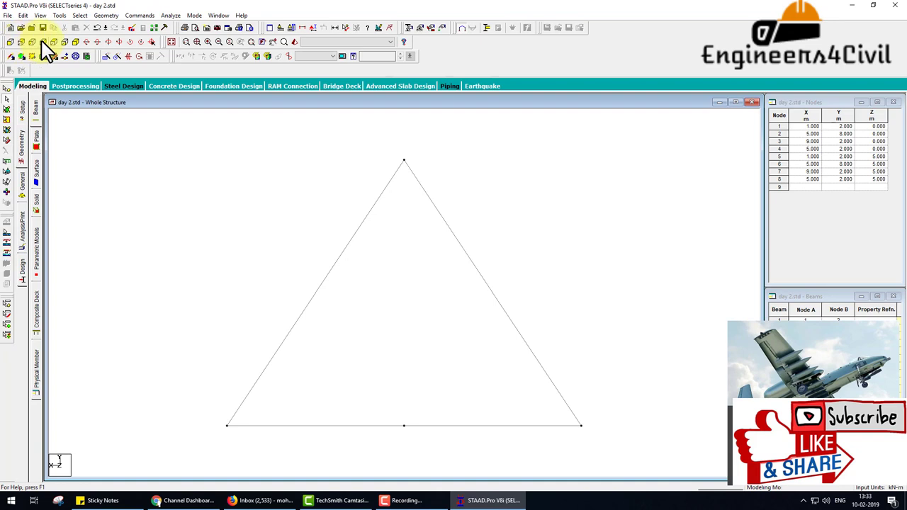
pyautogui.click(42, 42)
pyautogui.click(63, 42)
pyautogui.click(76, 42)
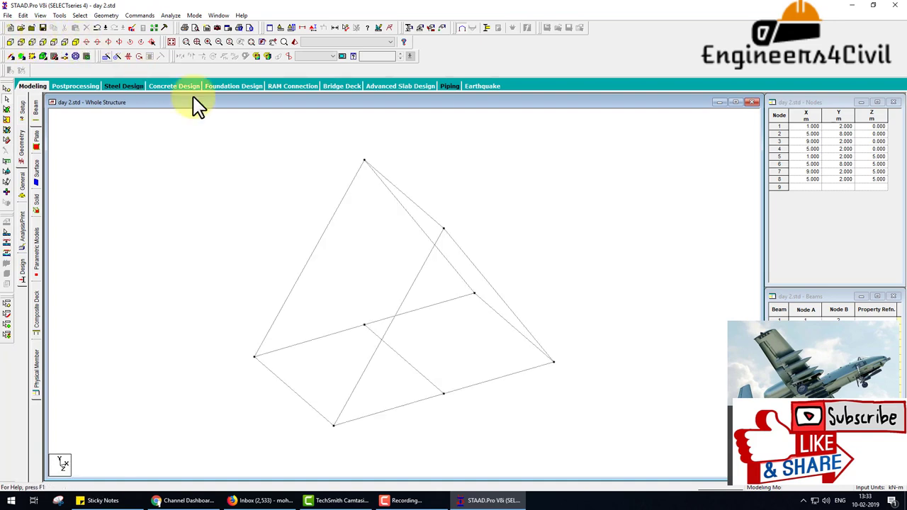
pyautogui.click(85, 43)
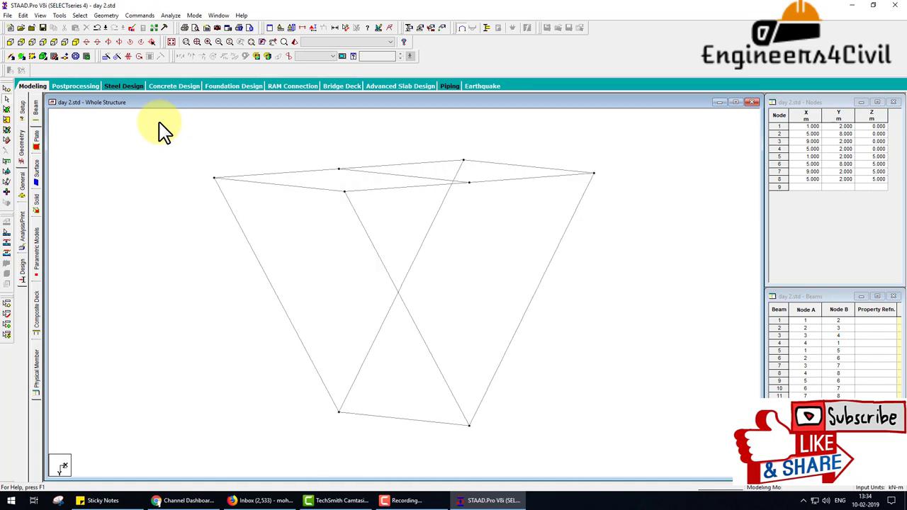
pyautogui.click(131, 51)
pyautogui.click(128, 42)
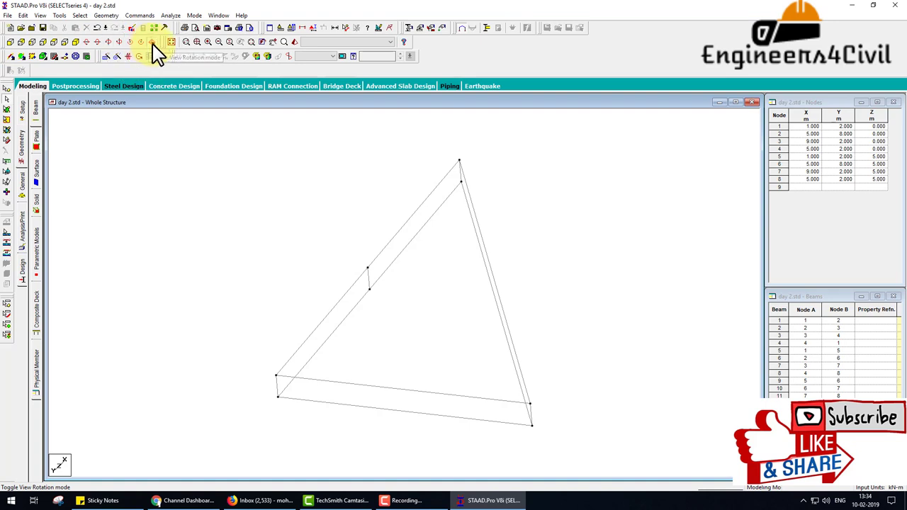
# Try to set lower-left node 1 as the view's rotation centre.
pyautogui.click(151, 41)
pyautogui.click(537, 269)
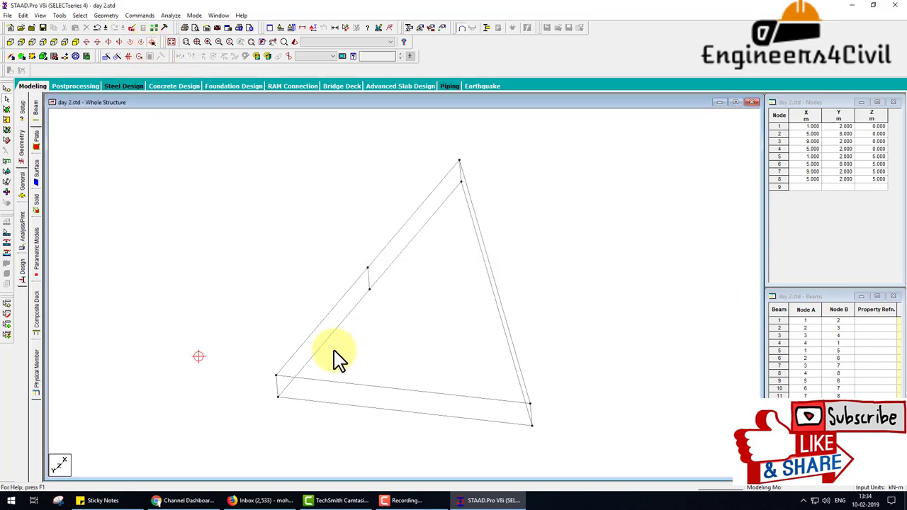
pyautogui.click(278, 379)
pyautogui.click(6, 99)
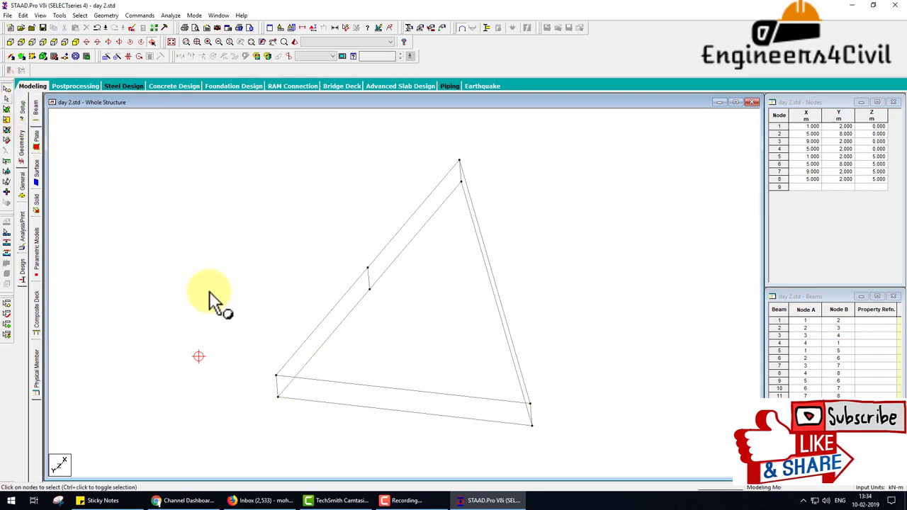
pyautogui.click(276, 375)
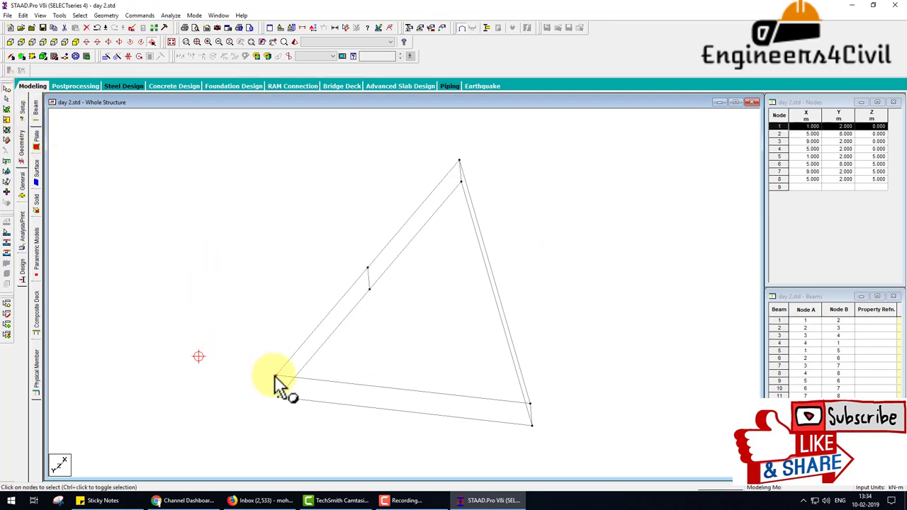
pyautogui.click(153, 41)
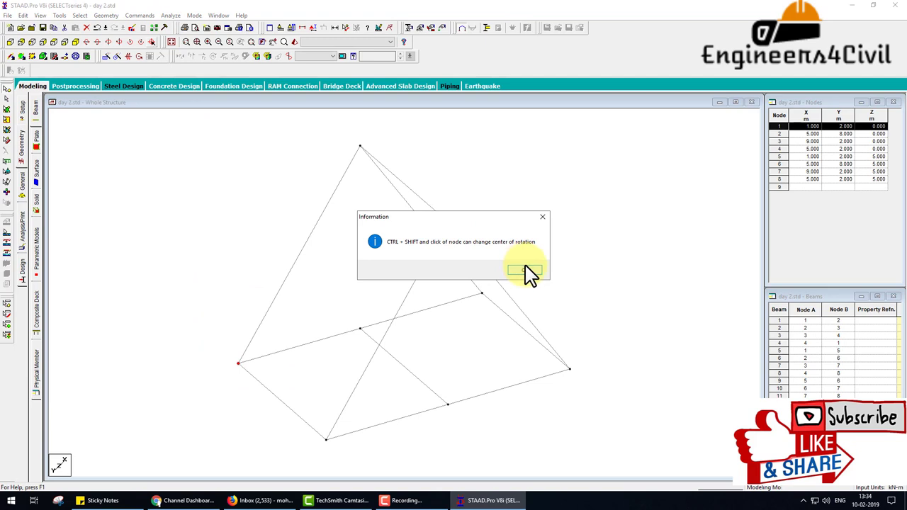
pyautogui.click(524, 272)
pyautogui.click(290, 336)
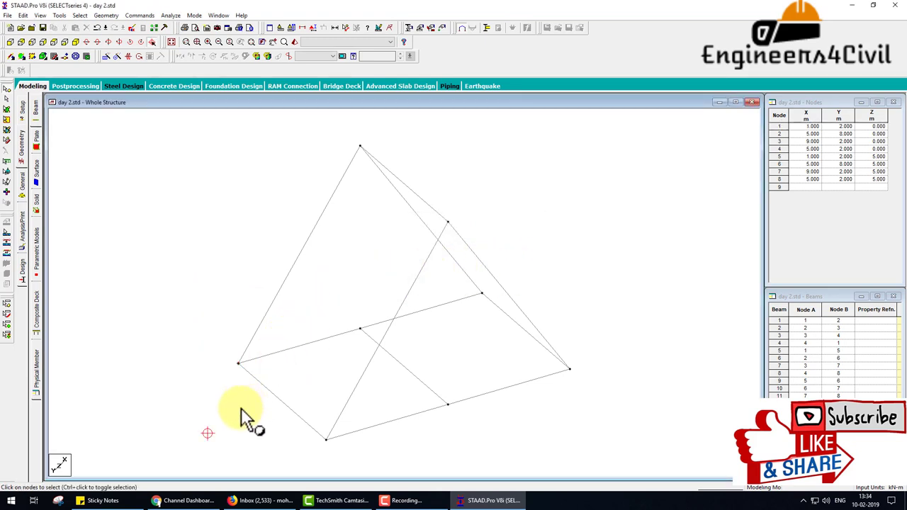
pyautogui.click(151, 41)
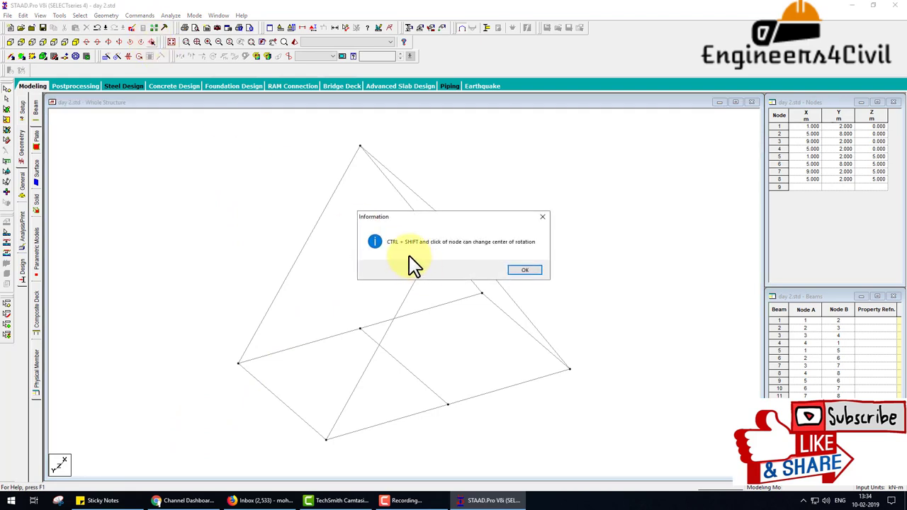
pyautogui.click(528, 270)
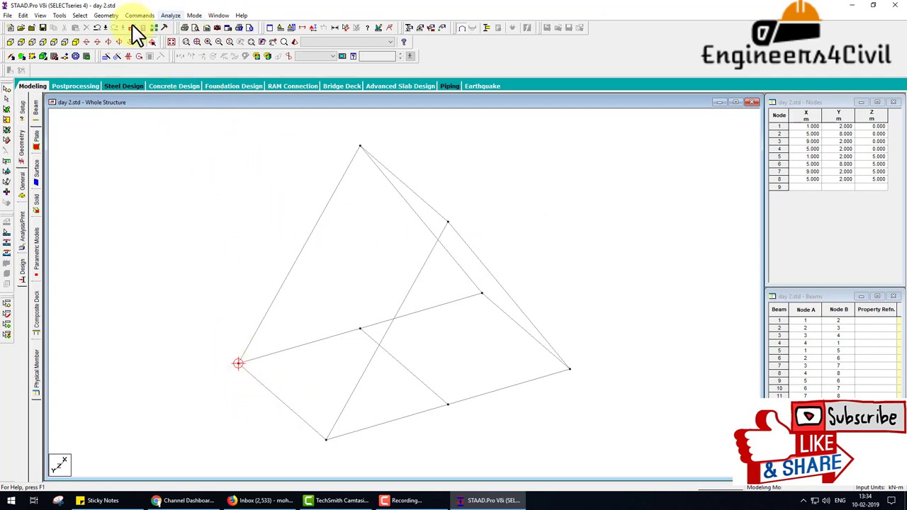
# Rotate the view step by step to an isometric angle and dismiss the rotation-centre note.
pyautogui.click(140, 44)
pyautogui.click(141, 42)
pyautogui.click(141, 43)
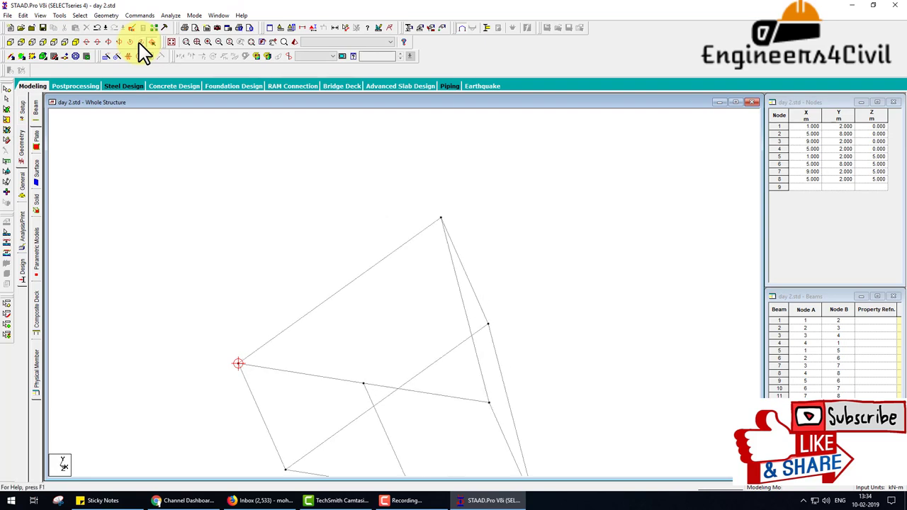
pyautogui.click(141, 42)
pyautogui.click(141, 43)
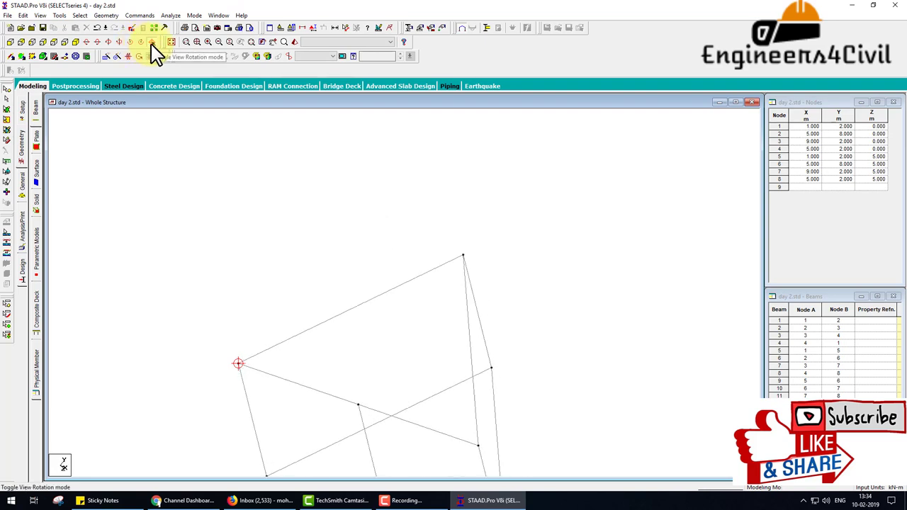
pyautogui.click(152, 44)
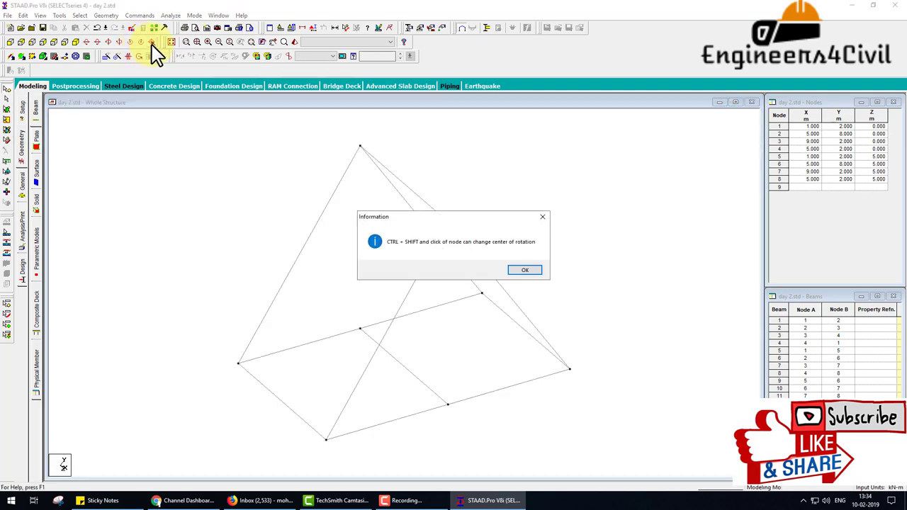
pyautogui.click(538, 274)
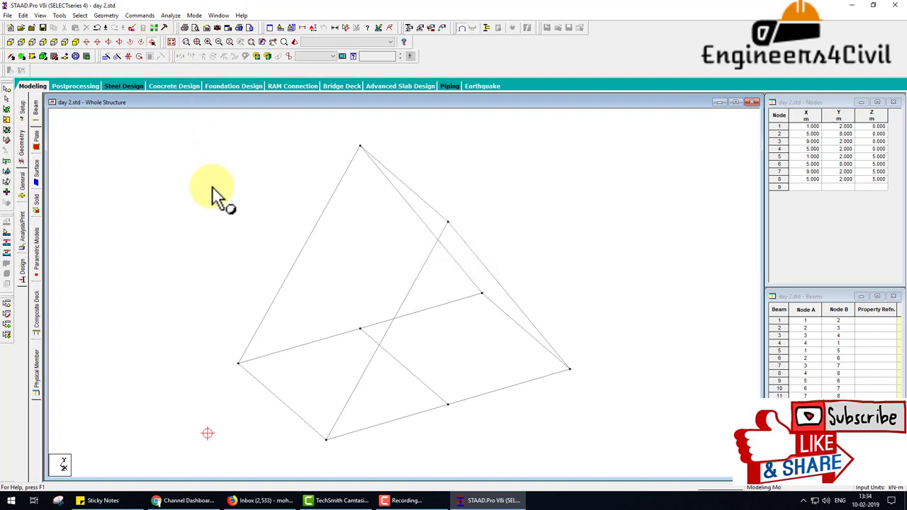
# Set the top apex node as the centre of rotation.
pyautogui.click(360, 146)
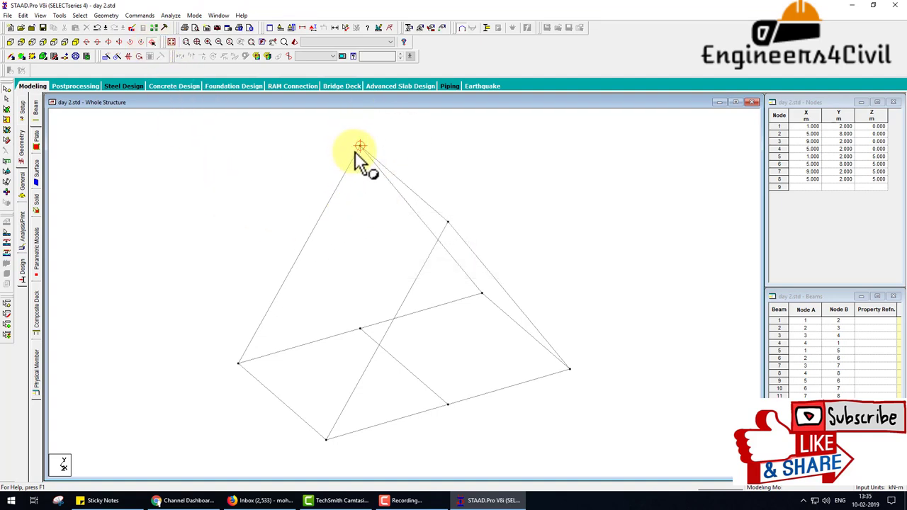
pyautogui.moveTo(340, 133)
pyautogui.mouseDown()
pyautogui.moveTo(369, 135)
pyautogui.moveTo(352, 160)
pyautogui.moveTo(388, 157)
pyautogui.mouseUp()
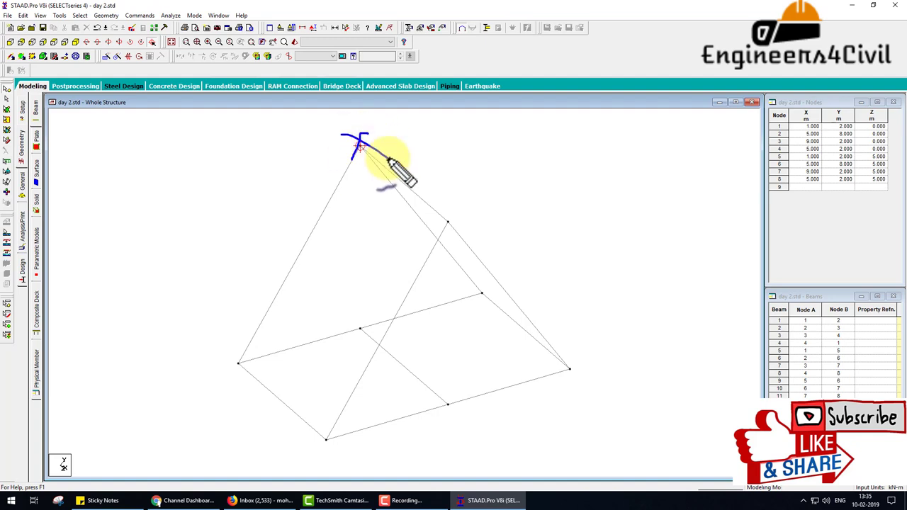
pyautogui.moveTo(333, 317)
pyautogui.mouseDown()
pyautogui.moveTo(394, 365)
pyautogui.moveTo(489, 298)
pyautogui.moveTo(502, 266)
pyautogui.mouseUp()
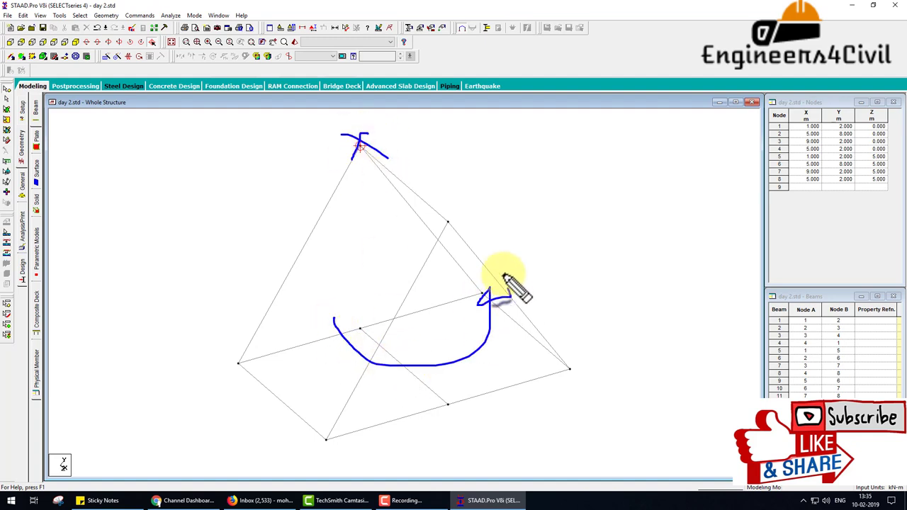
pyautogui.press('Escape')
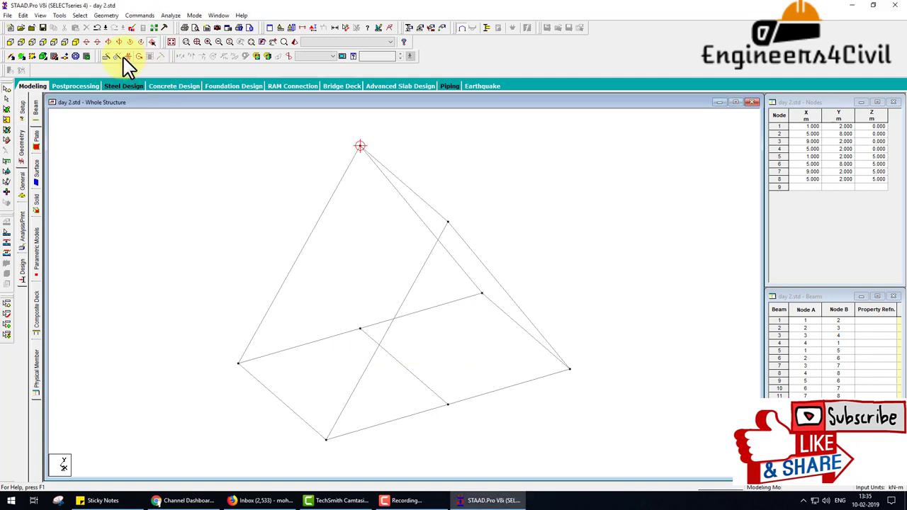
# Rotate the frame, check the front elevation and isometric views, and start Dynamic Zoom.
pyautogui.click(119, 43)
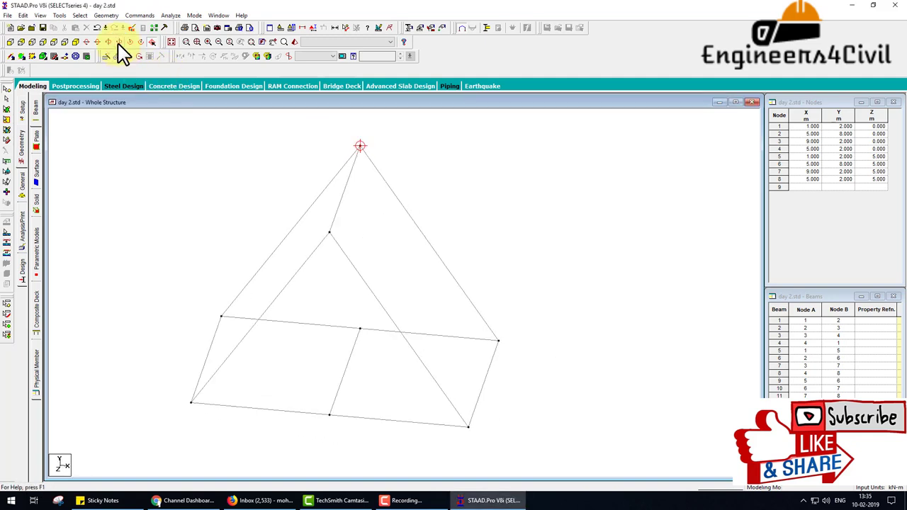
pyautogui.click(119, 44)
pyautogui.click(141, 43)
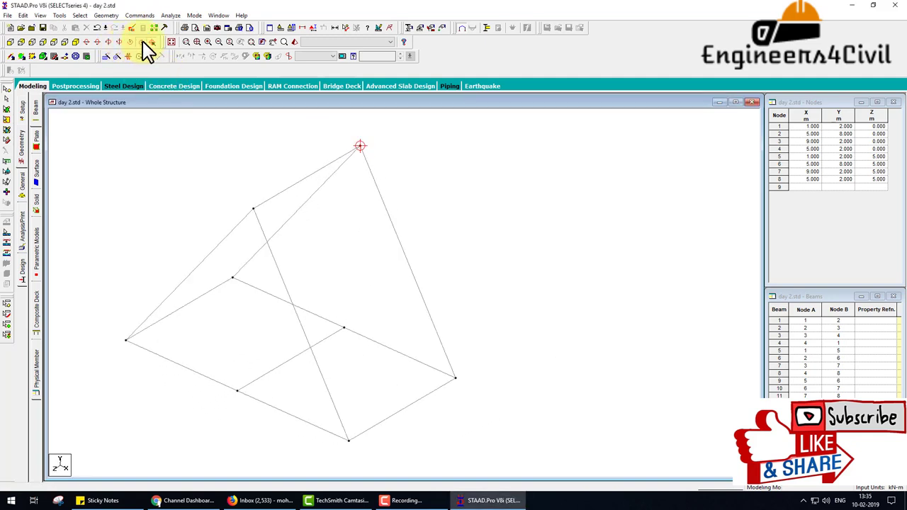
pyautogui.click(152, 42)
pyautogui.click(154, 42)
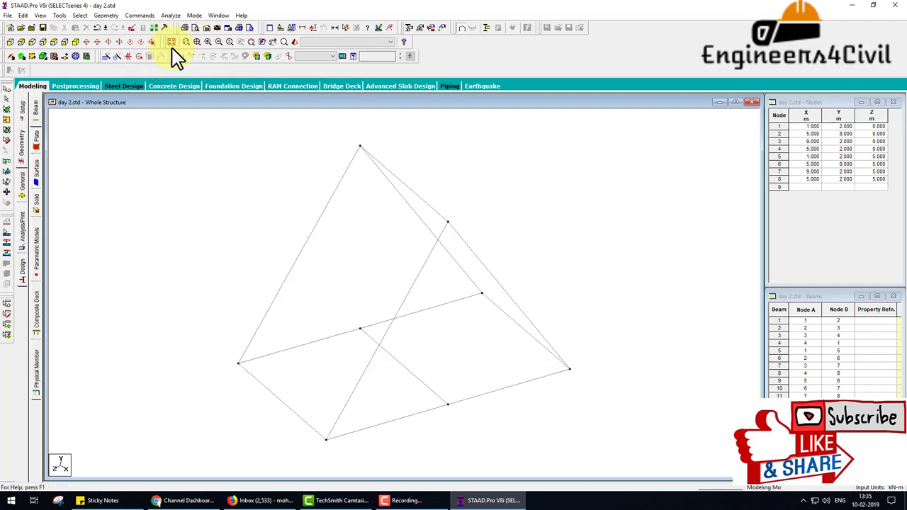
pyautogui.click(170, 41)
pyautogui.click(119, 43)
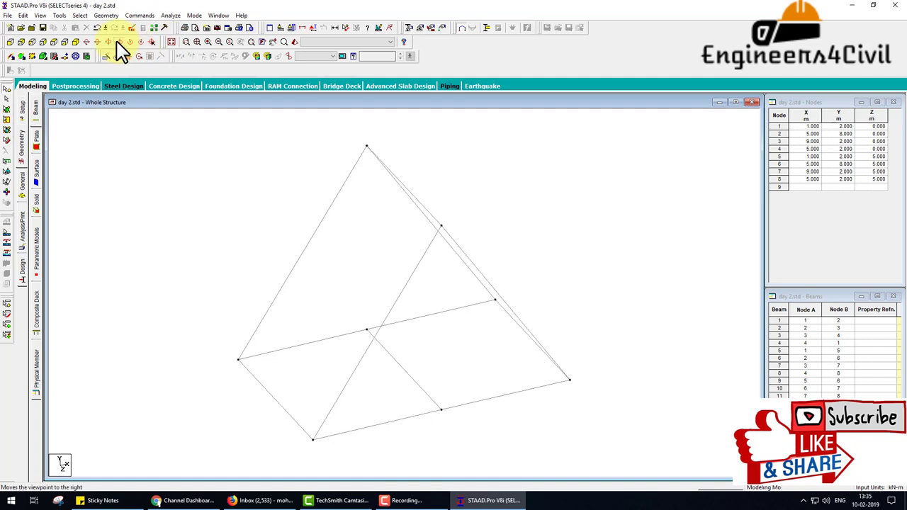
pyautogui.click(170, 41)
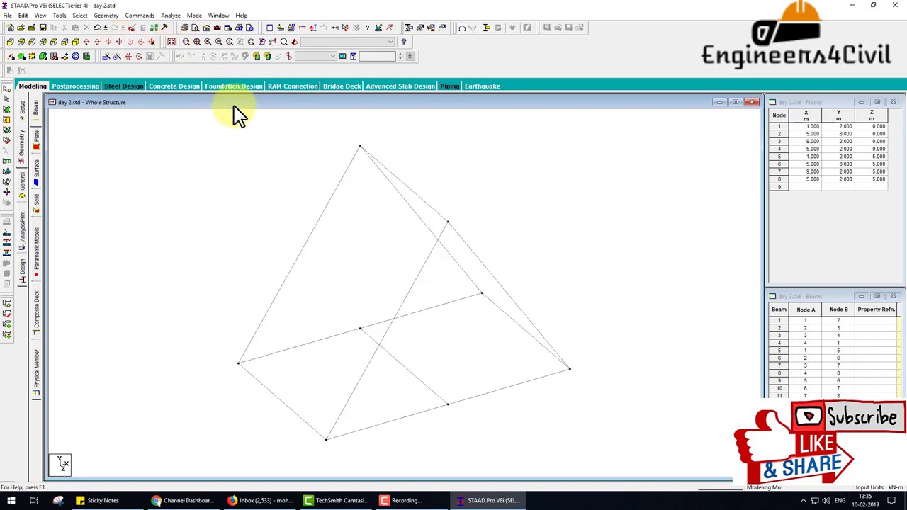
pyautogui.click(188, 48)
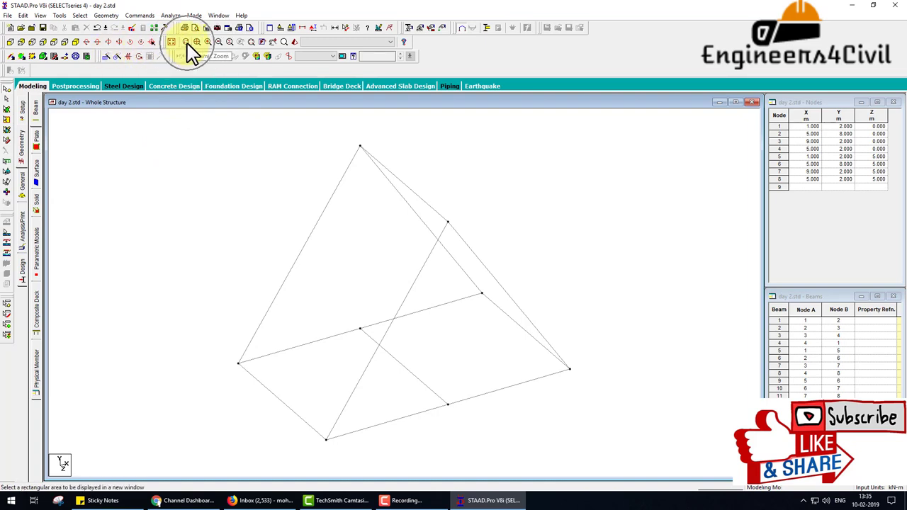
# Open and close enlarged zoom windows of the frame's upper area around node 2.
pyautogui.moveTo(314, 175); pyautogui.dragTo(423, 278)
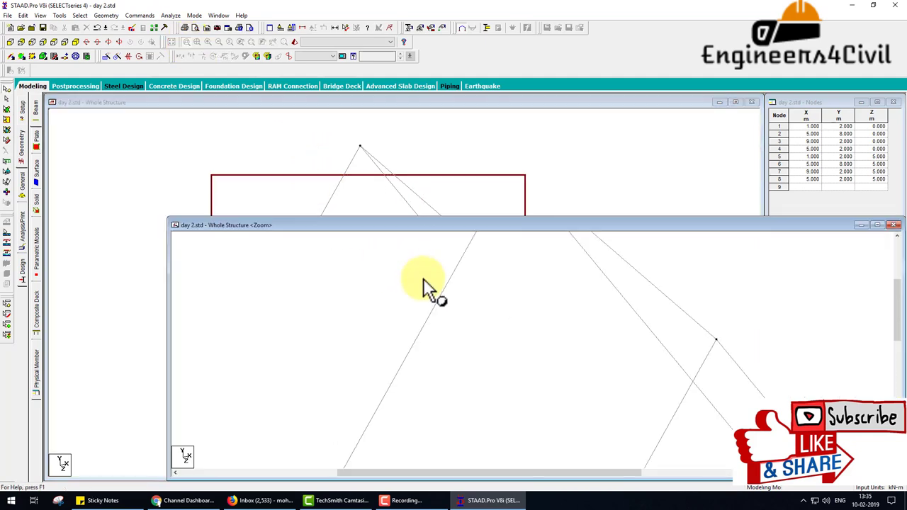
pyautogui.click(321, 224)
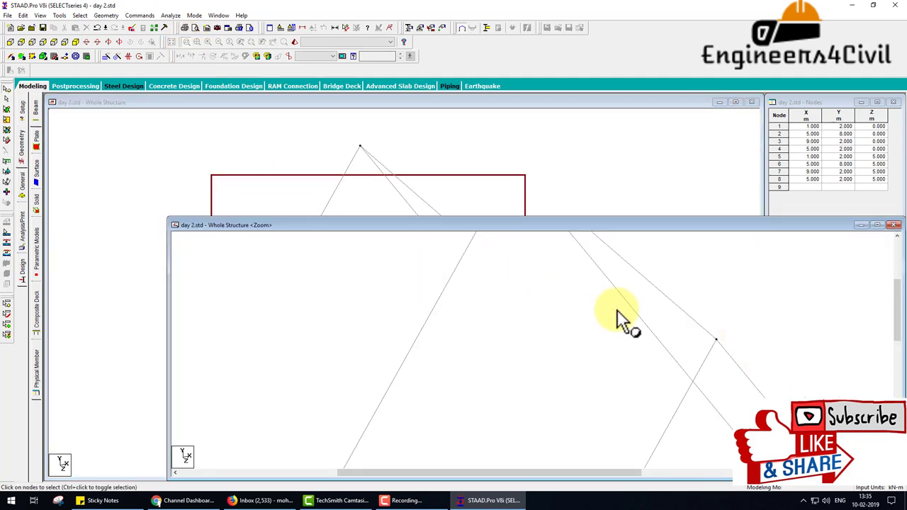
pyautogui.moveTo(705, 227); pyautogui.dragTo(609, 164)
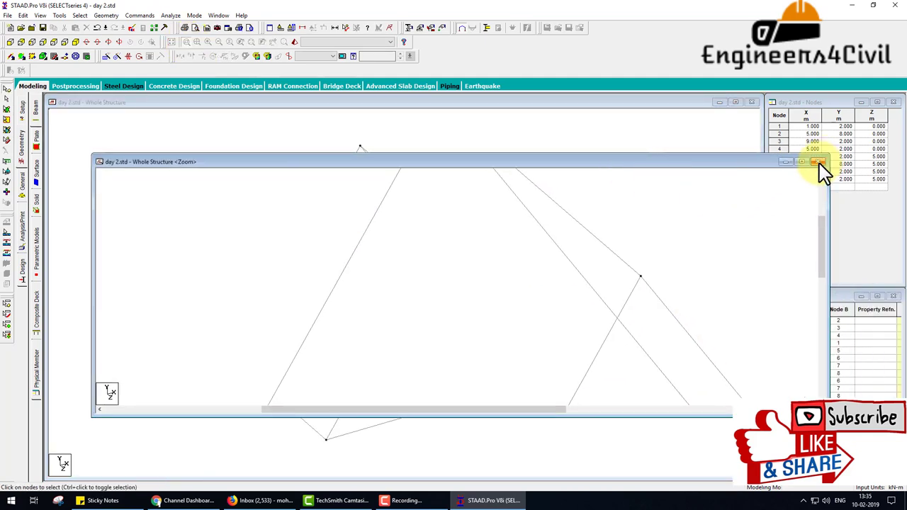
pyautogui.click(817, 161)
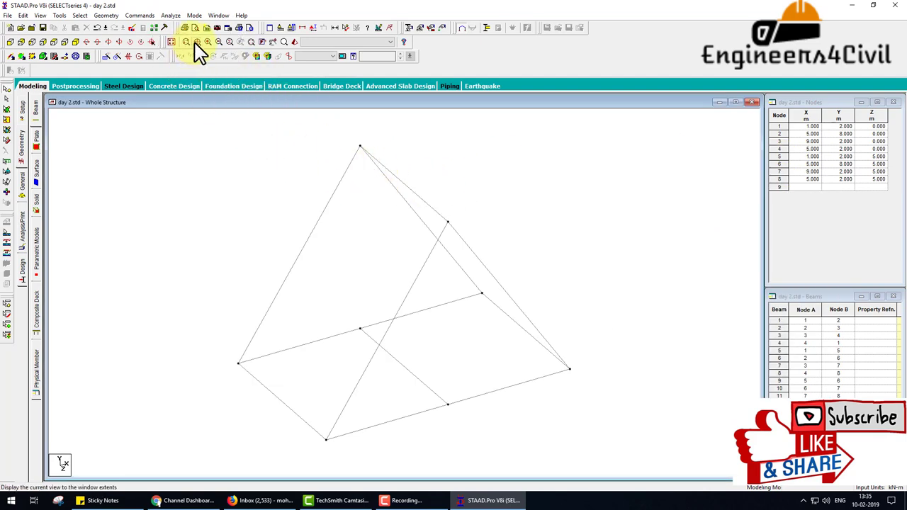
pyautogui.click(360, 146)
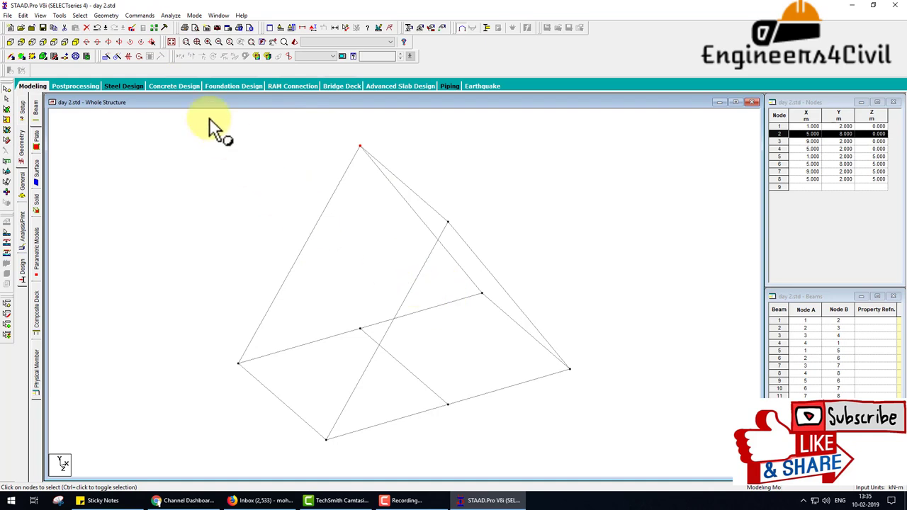
pyautogui.click(186, 42)
pyautogui.moveTo(345, 202); pyautogui.dragTo(379, 228)
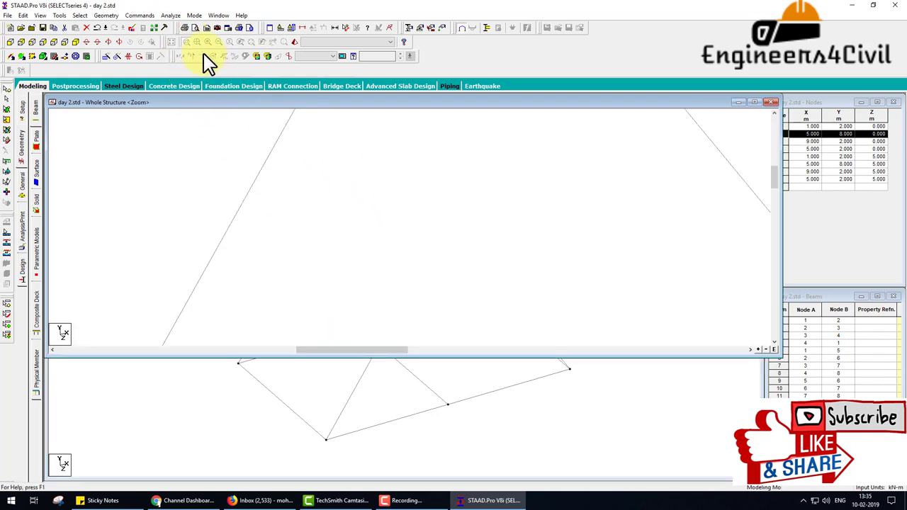
pyautogui.click(670, 195)
pyautogui.click(772, 104)
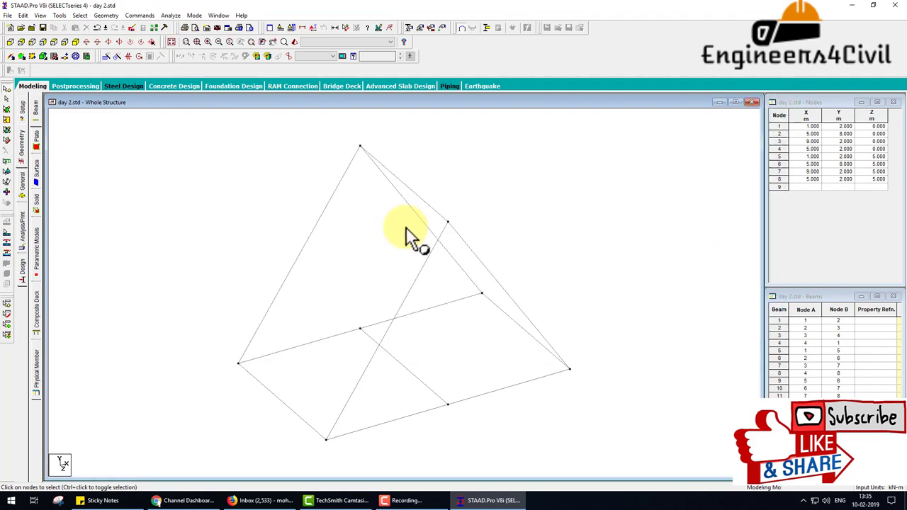
# Zoom the frame in and out, apply a zoom factor of 2, then restore the previous view.
pyautogui.click(201, 42)
pyautogui.click(197, 42)
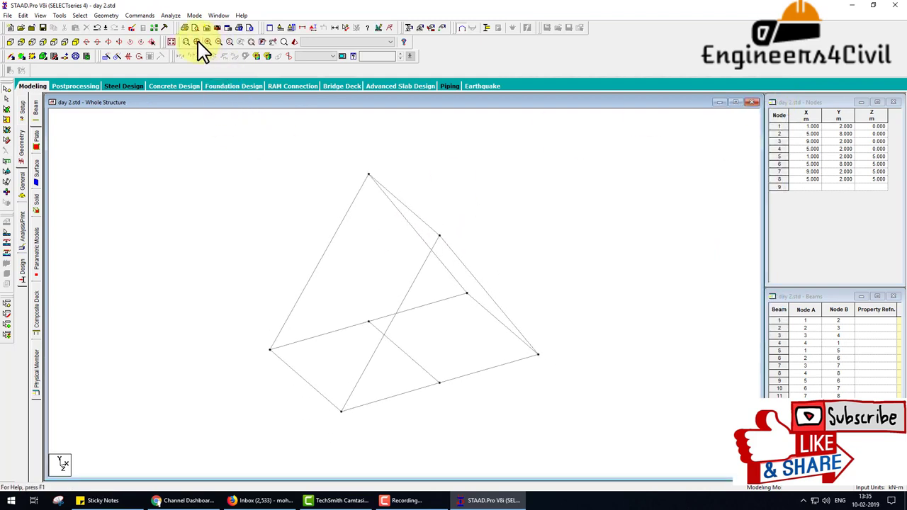
pyautogui.click(198, 42)
pyautogui.click(229, 42)
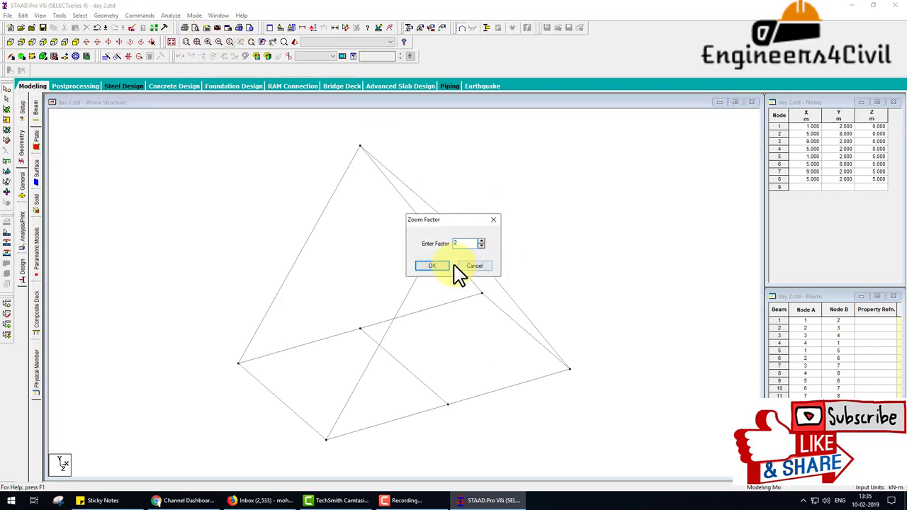
pyautogui.click(434, 266)
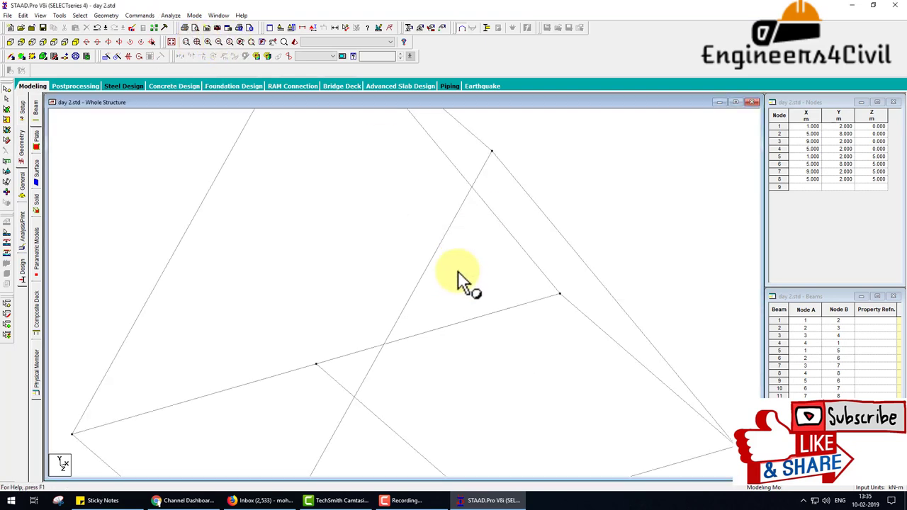
pyautogui.click(238, 42)
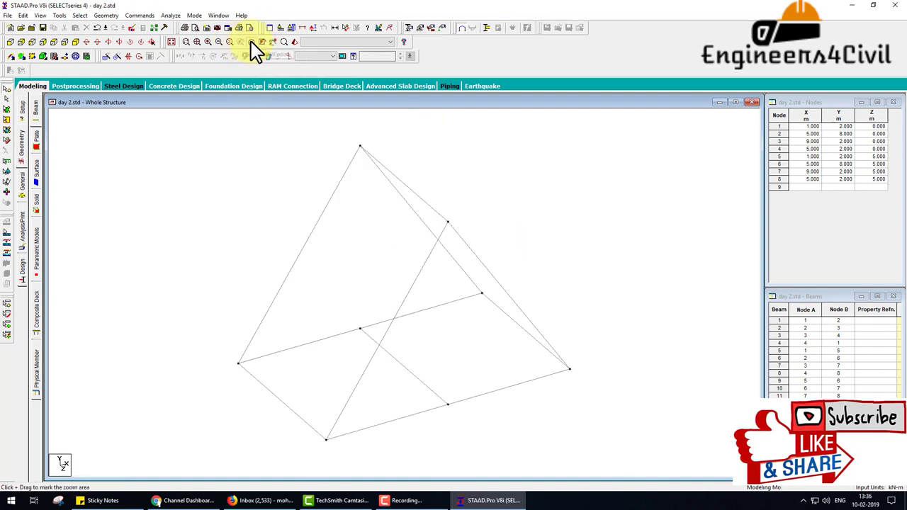
pyautogui.click(263, 43)
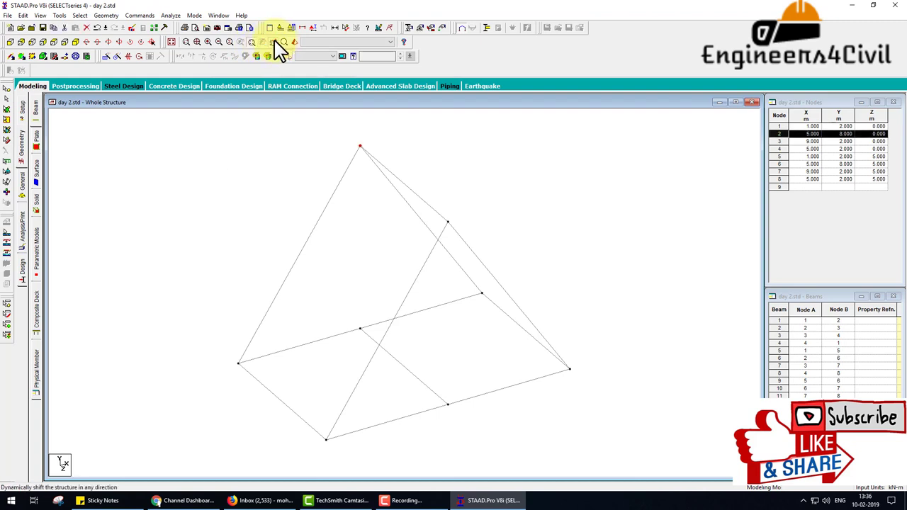
# Pan the frame to the left and magnify the area around the top node.
pyautogui.click(281, 43)
pyautogui.moveTo(433, 260); pyautogui.dragTo(368, 254)
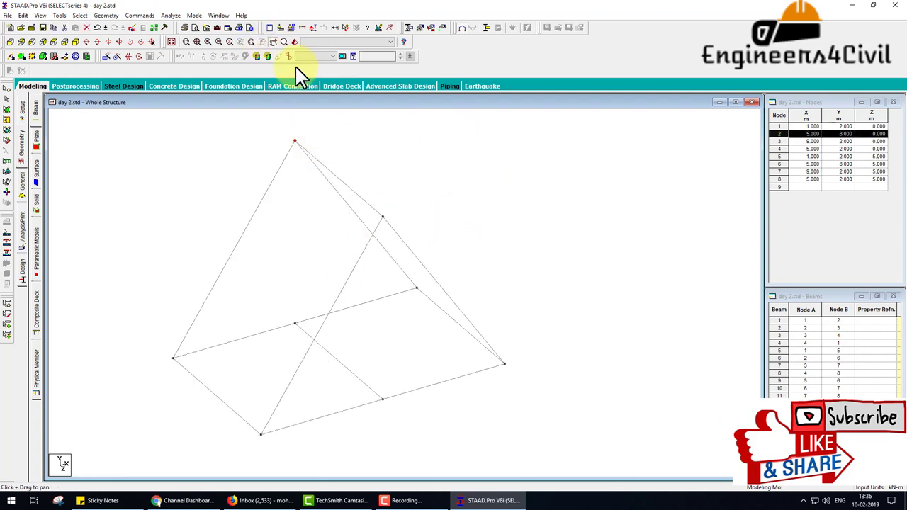
pyautogui.click(283, 42)
pyautogui.moveTo(320, 149); pyautogui.dragTo(291, 161)
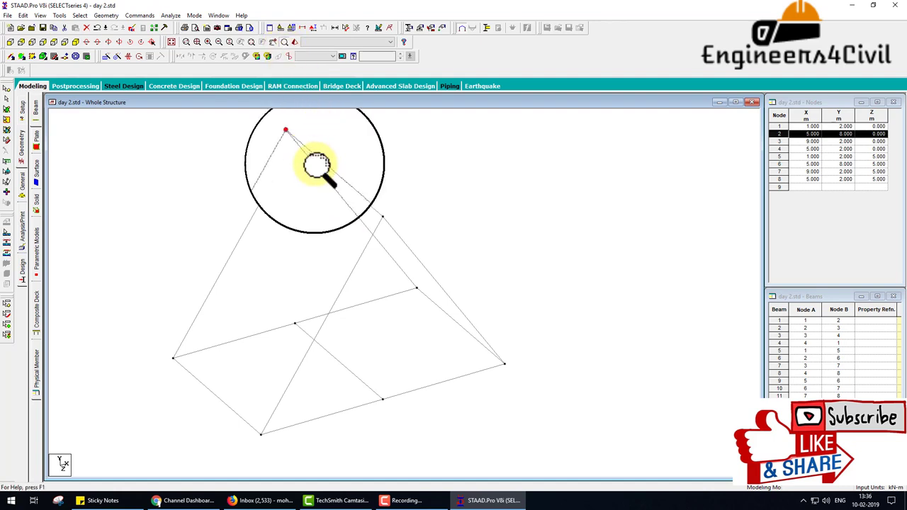
pyautogui.moveTo(404, 289); pyautogui.dragTo(284, 405)
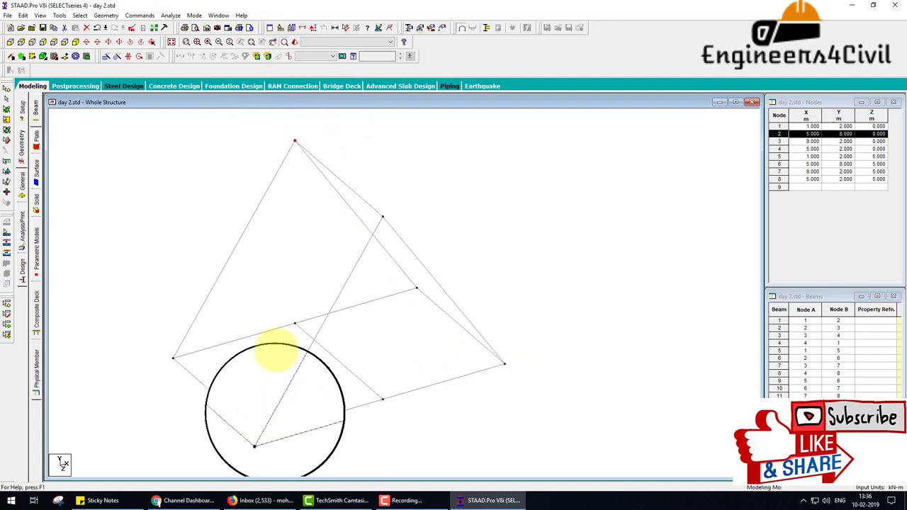
# Preview the frame in the 3D Rendered View, spin it around, and close it.
pyautogui.click(293, 41)
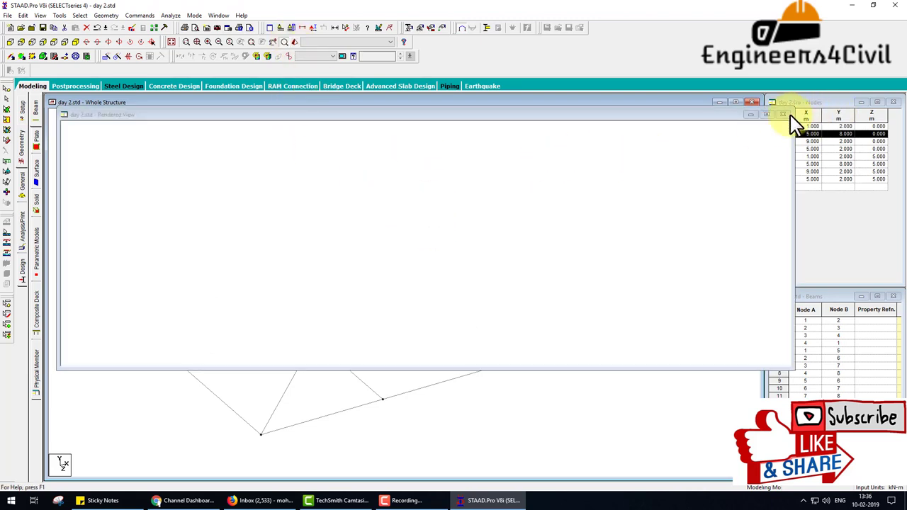
pyautogui.click(784, 114)
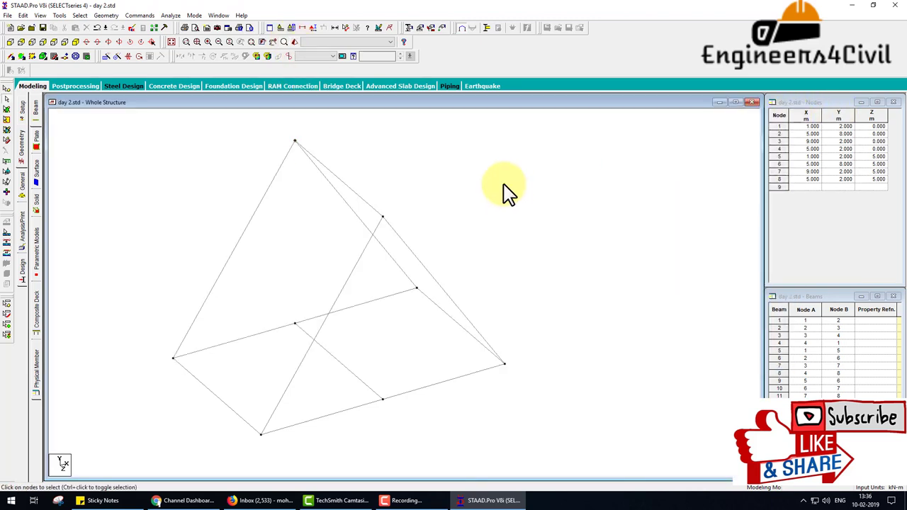
pyautogui.click(295, 41)
pyautogui.moveTo(464, 269)
pyautogui.mouseDown()
pyautogui.moveTo(340, 257)
pyautogui.moveTo(530, 309)
pyautogui.moveTo(348, 269)
pyautogui.mouseUp()
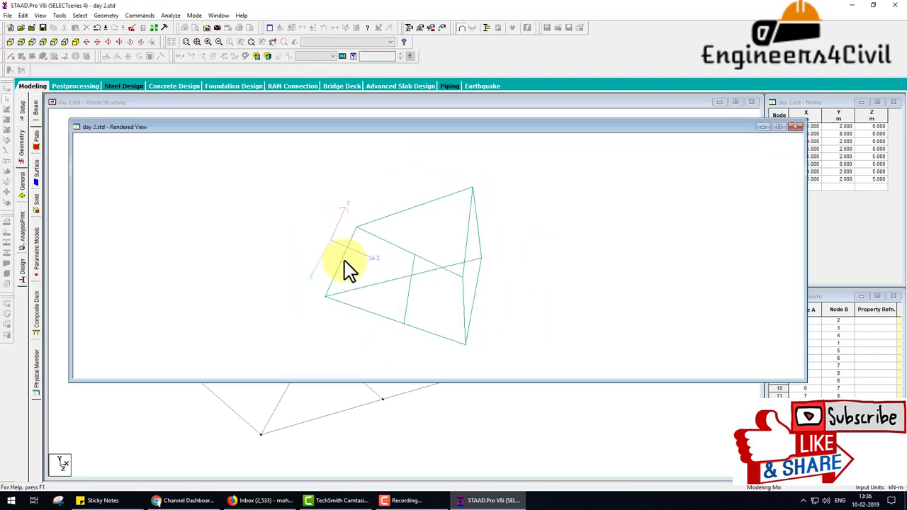
pyautogui.click(795, 127)
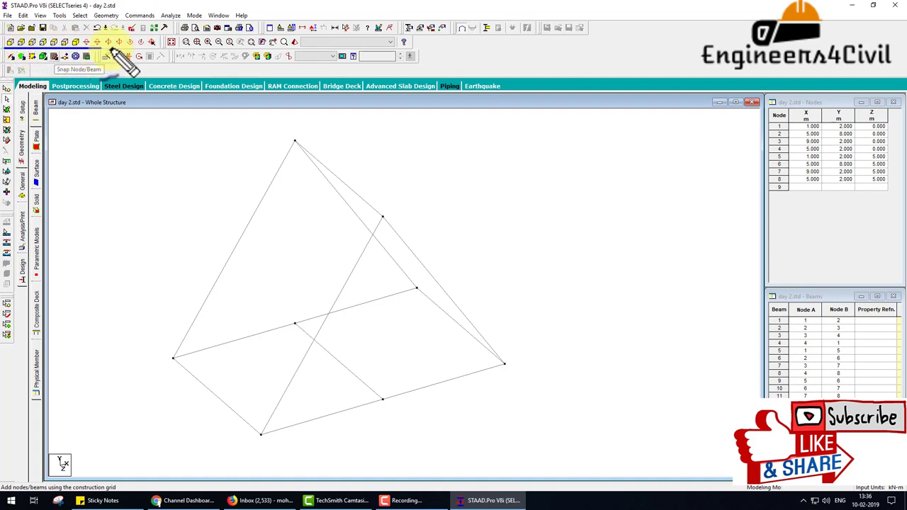
pyautogui.moveTo(258, 51)
pyautogui.mouseDown()
pyautogui.moveTo(186, 35)
pyautogui.moveTo(6, 41)
pyautogui.moveTo(205, 57)
pyautogui.mouseUp()
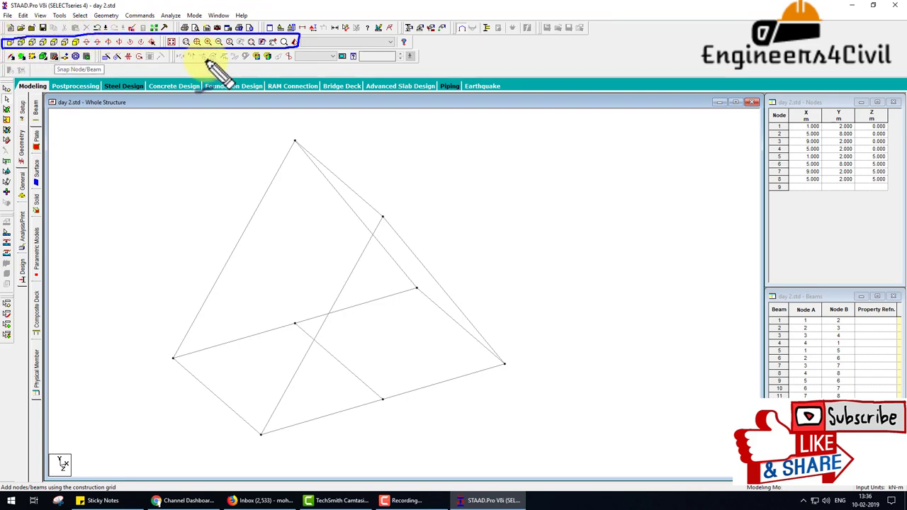
pyautogui.press('Escape')
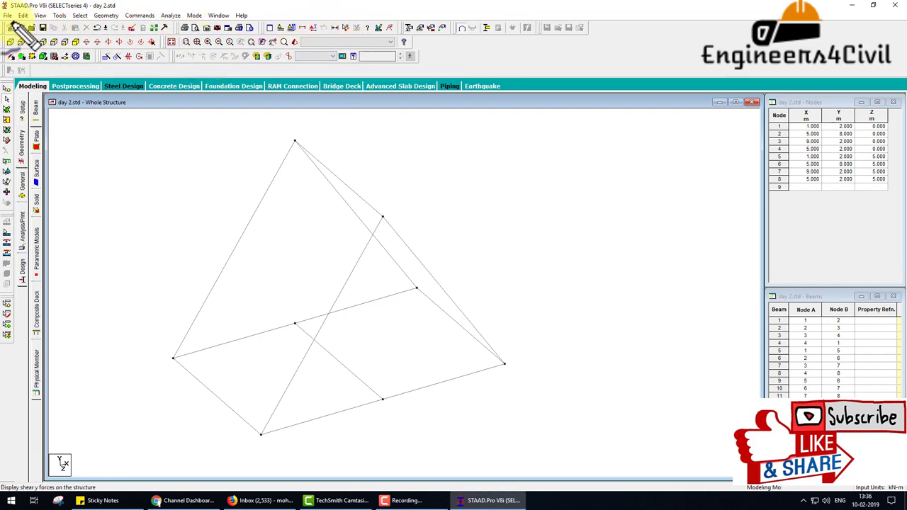
pyautogui.moveTo(145, 26)
pyautogui.mouseDown()
pyautogui.moveTo(264, 34)
pyautogui.moveTo(25, 41)
pyautogui.moveTo(8, 27)
pyautogui.mouseUp()
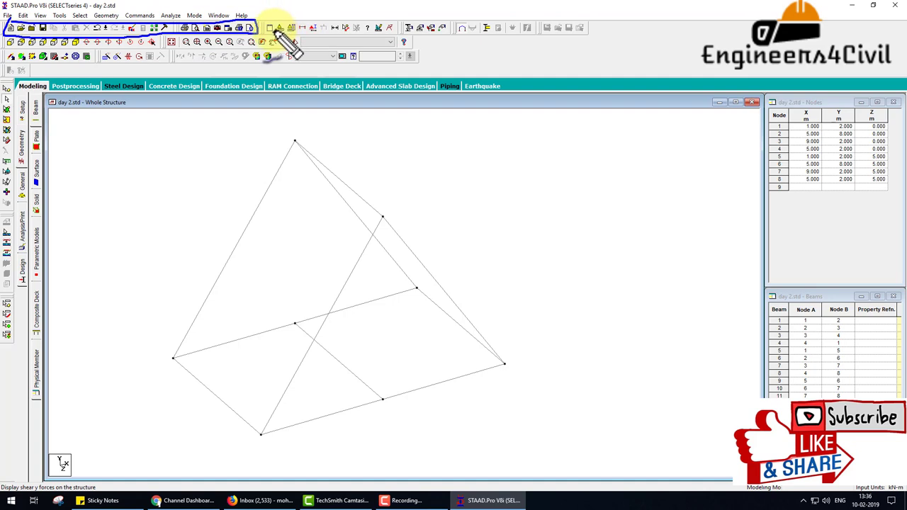
pyautogui.press('Escape')
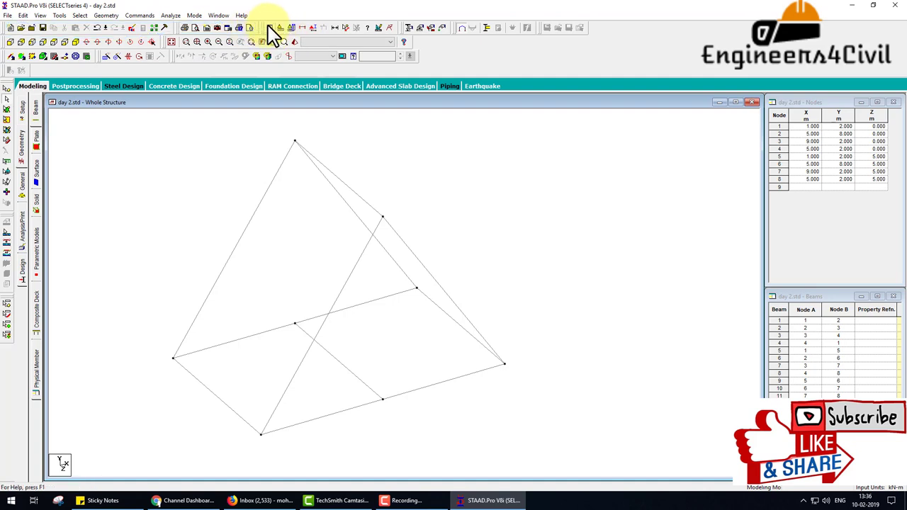
# Hide the Nodes table through View > Tables.
pyautogui.click(271, 29)
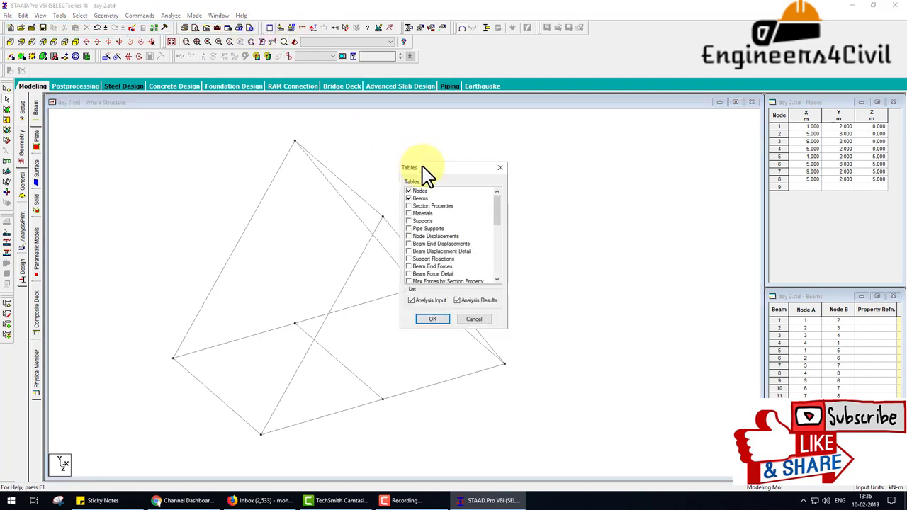
pyautogui.click(408, 191)
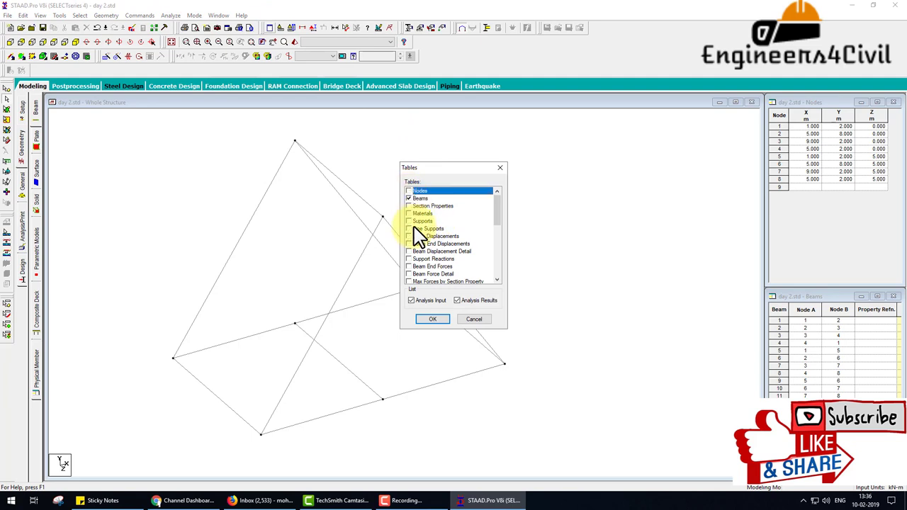
pyautogui.click(432, 318)
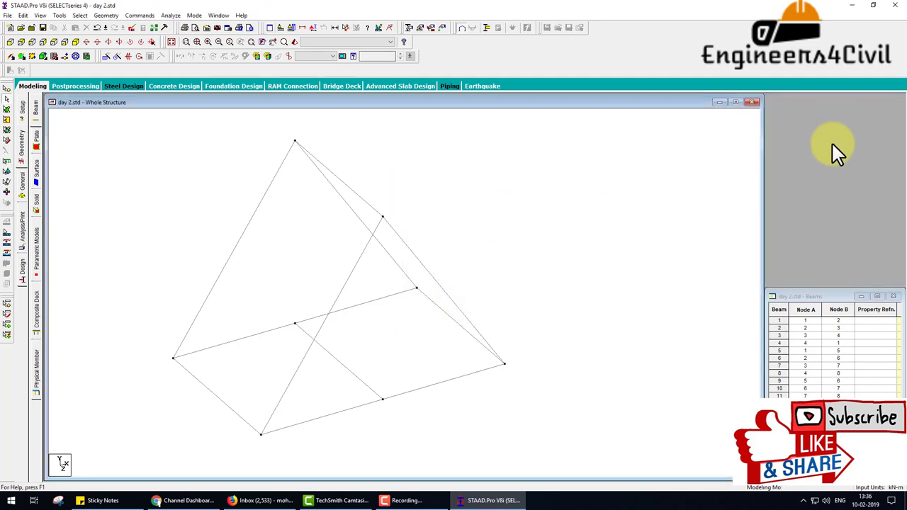
# Open and close the Section Properties table, close Nodes, and leave Input Units unchanged.
pyautogui.click(271, 29)
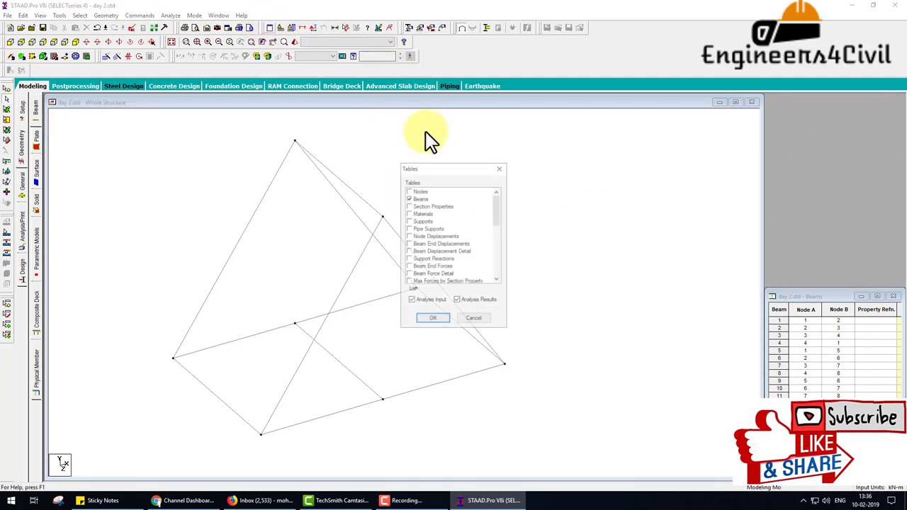
pyautogui.click(421, 206)
pyautogui.click(442, 319)
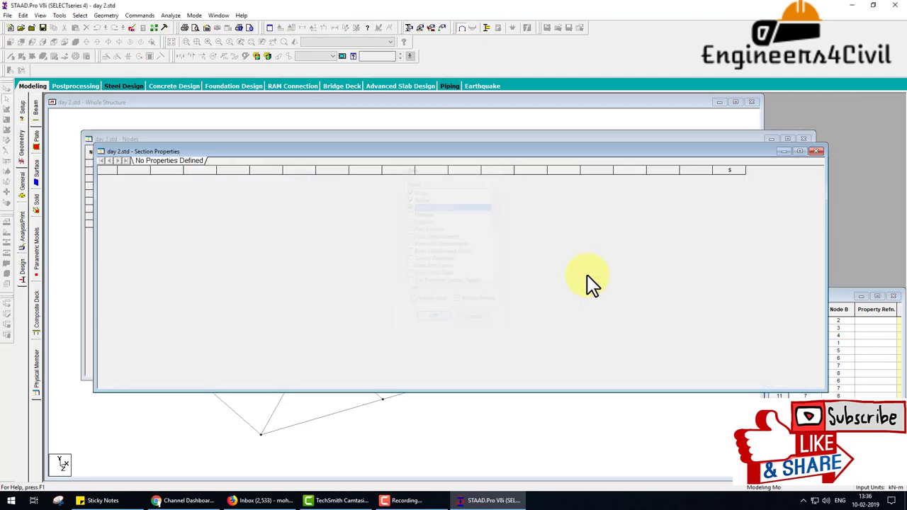
pyautogui.click(815, 151)
pyautogui.click(805, 140)
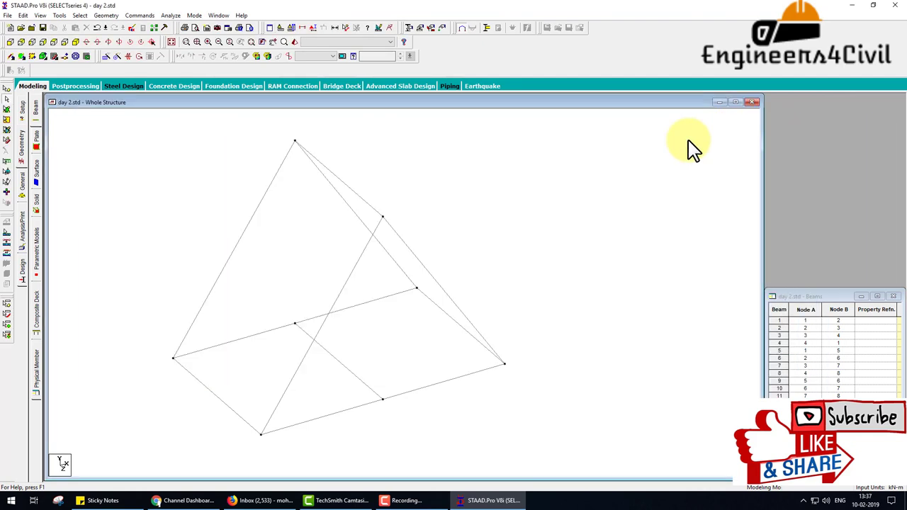
pyautogui.click(280, 31)
pyautogui.click(476, 286)
pyautogui.click(299, 30)
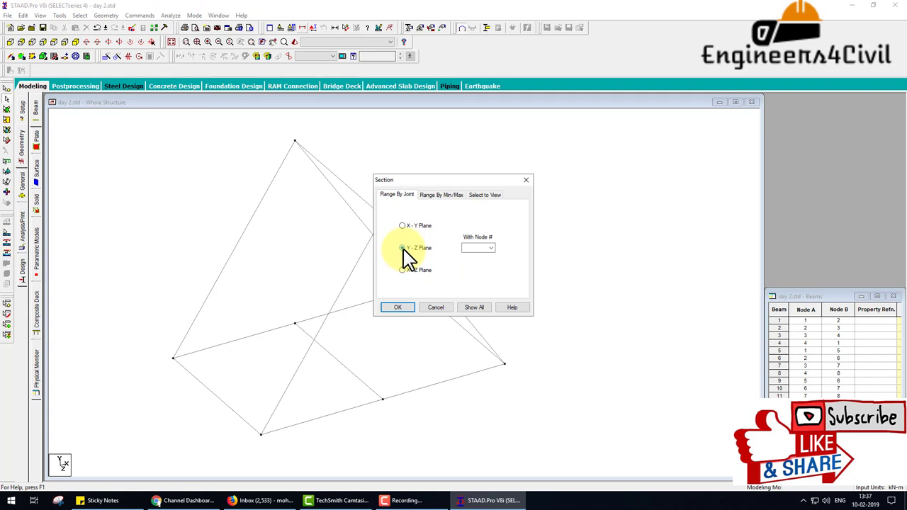
pyautogui.click(488, 248)
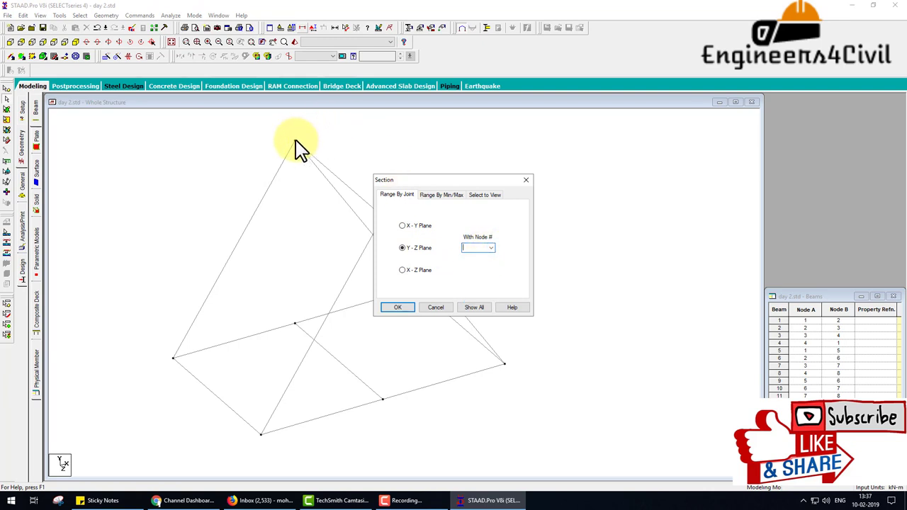
pyautogui.click(7, 92)
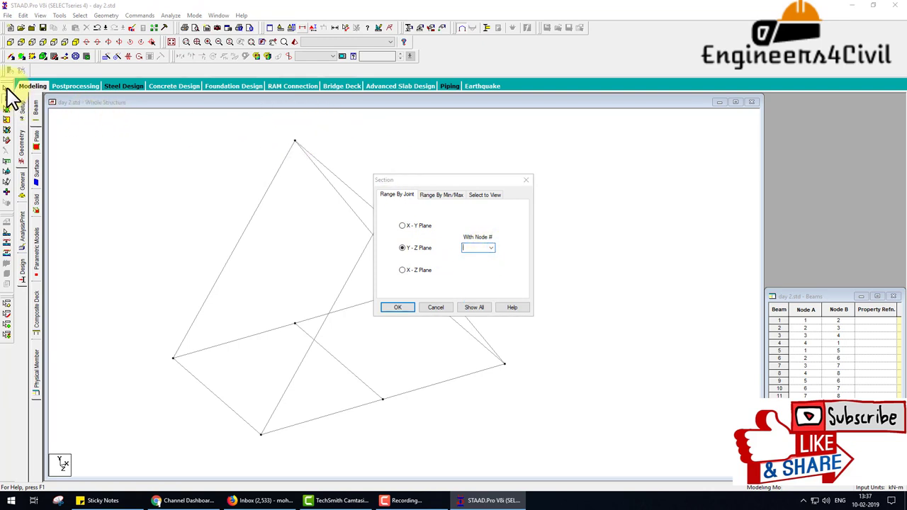
pyautogui.click(526, 180)
pyautogui.click(8, 95)
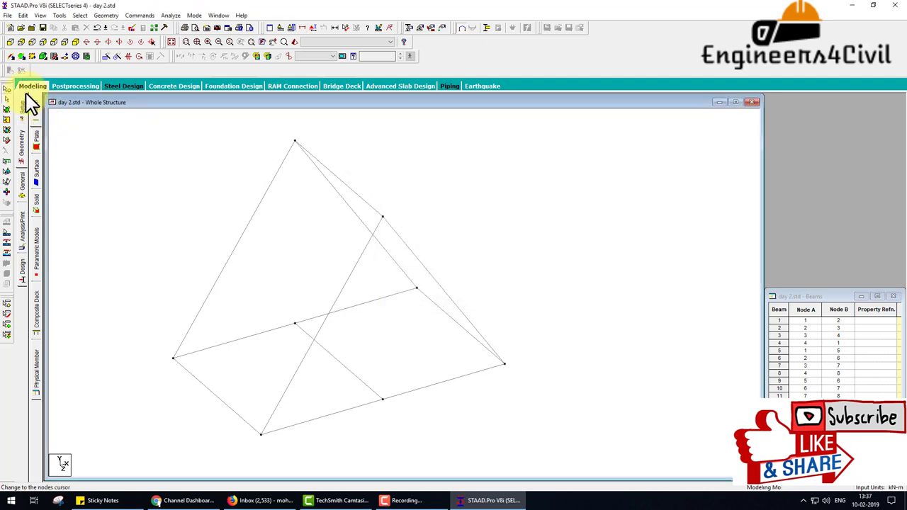
pyautogui.click(296, 141)
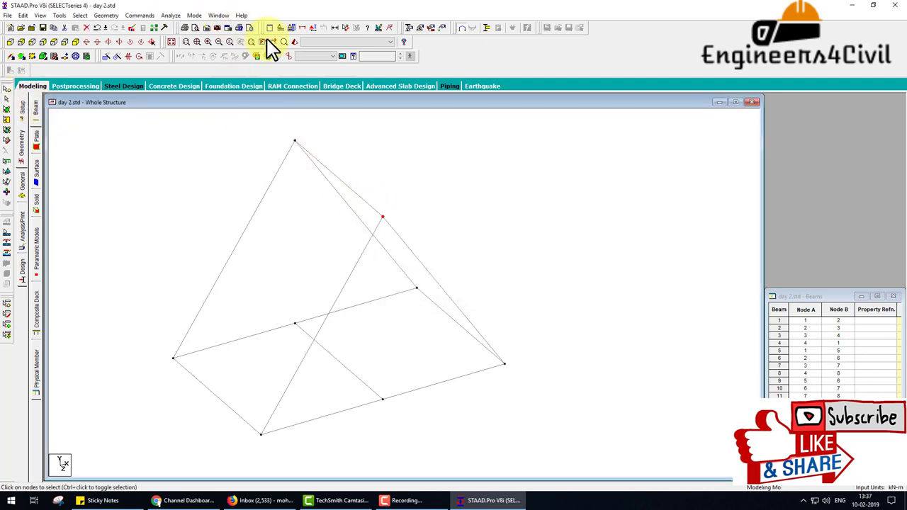
pyautogui.click(293, 30)
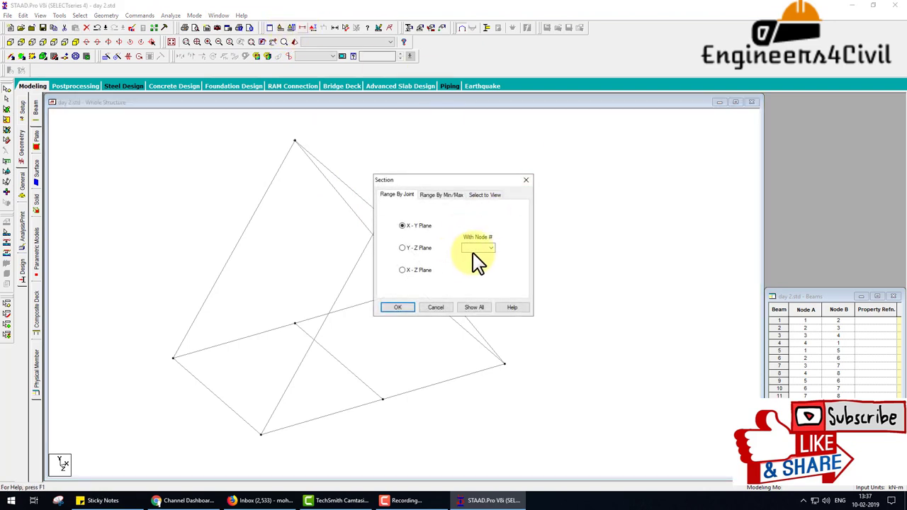
pyautogui.click(487, 249)
pyautogui.click(476, 264)
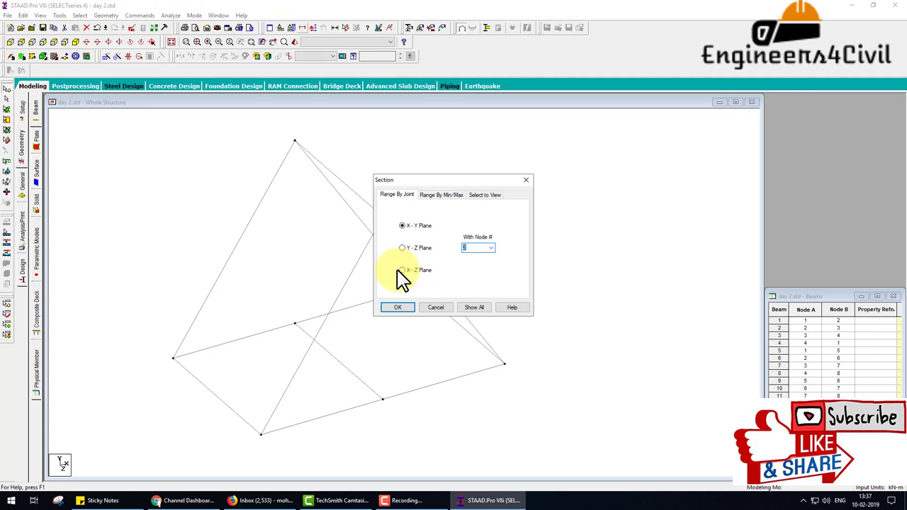
pyautogui.hotkey('ctrl', '2')
pyautogui.moveTo(270, 128); pyautogui.dragTo(406, 346)
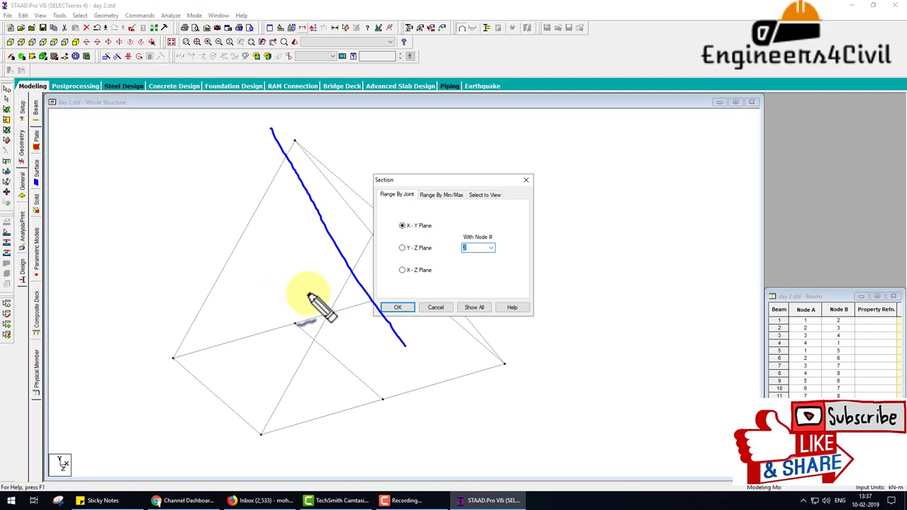
pyautogui.press('Escape')
pyautogui.click(418, 247)
pyautogui.click(409, 307)
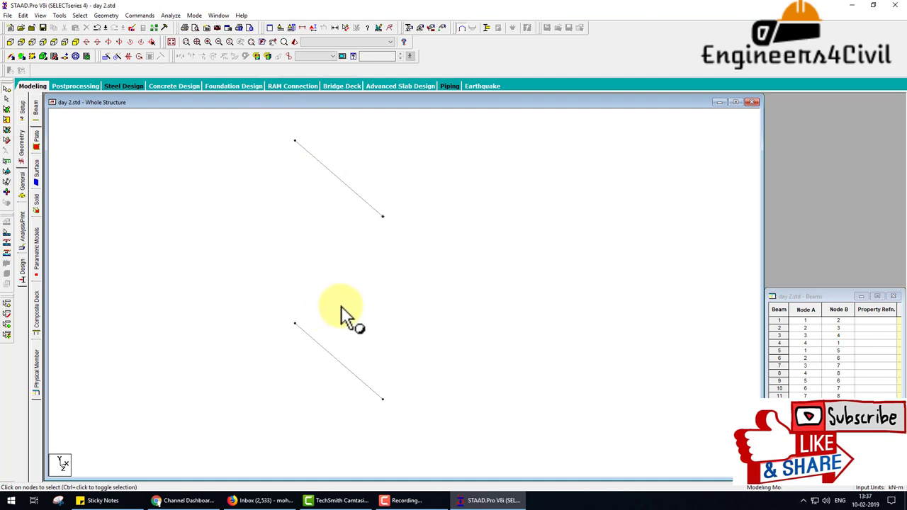
pyautogui.click(172, 41)
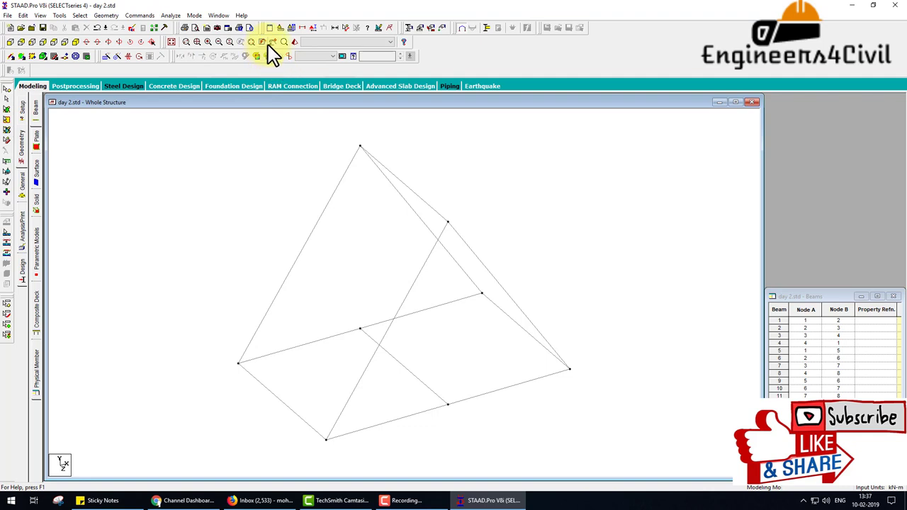
pyautogui.click(316, 39)
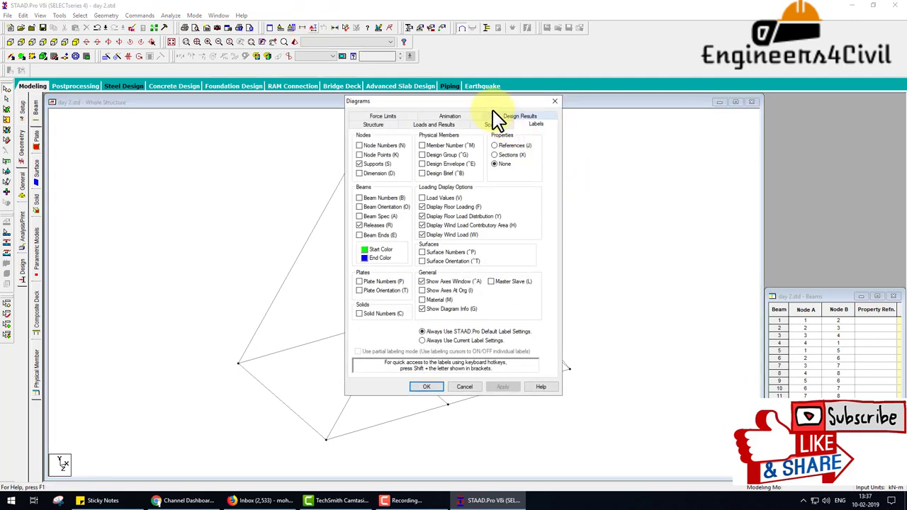
pyautogui.moveTo(489, 92); pyautogui.dragTo(647, 92)
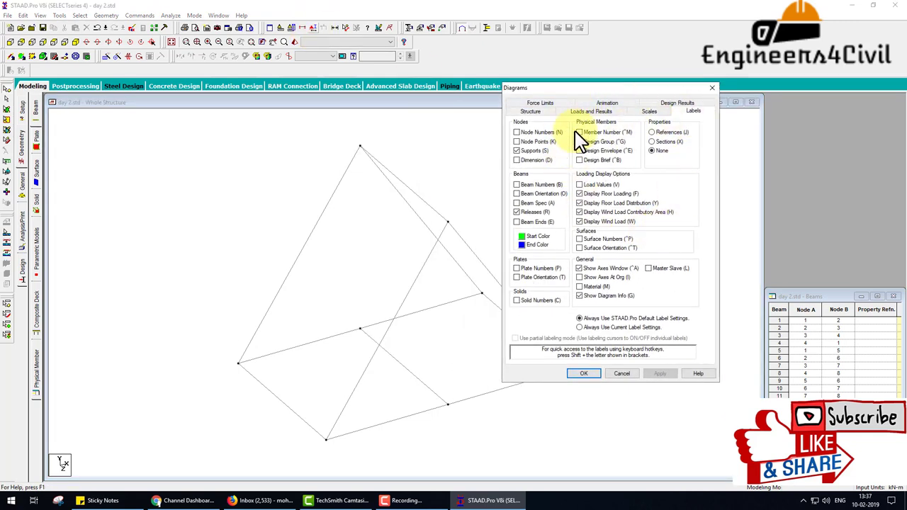
pyautogui.click(517, 132)
pyautogui.click(658, 373)
pyautogui.click(516, 133)
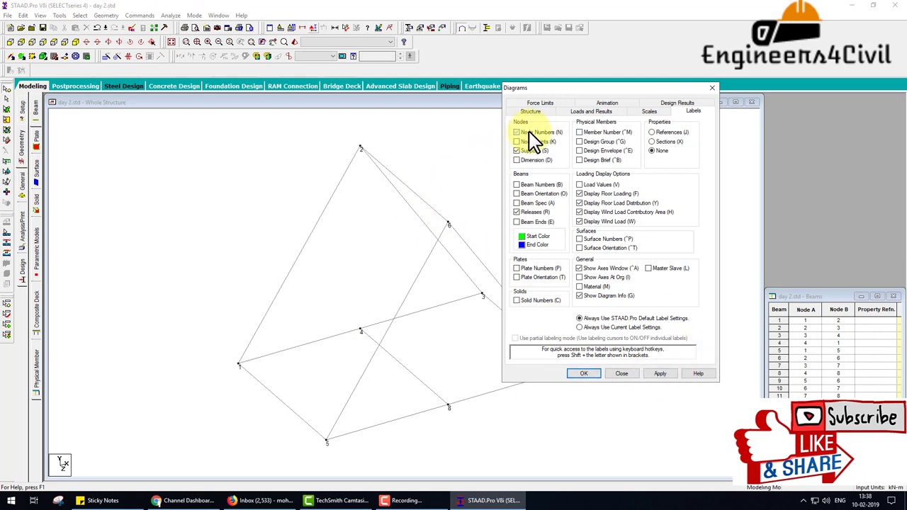
pyautogui.click(517, 151)
pyautogui.click(663, 373)
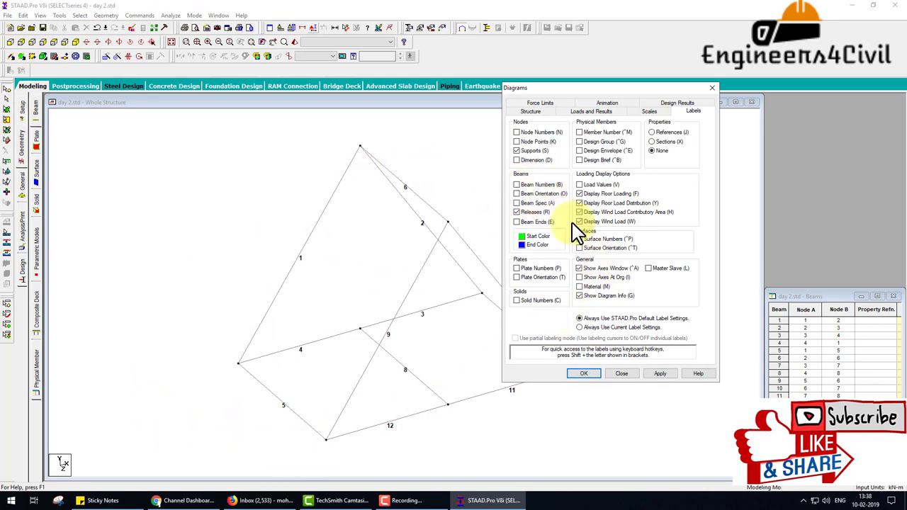
pyautogui.click(528, 193)
pyautogui.click(662, 375)
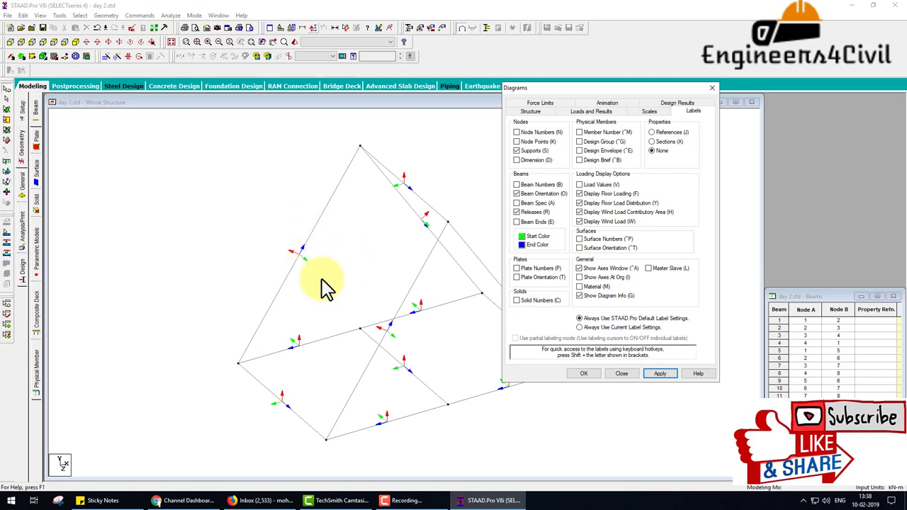
pyautogui.click(543, 194)
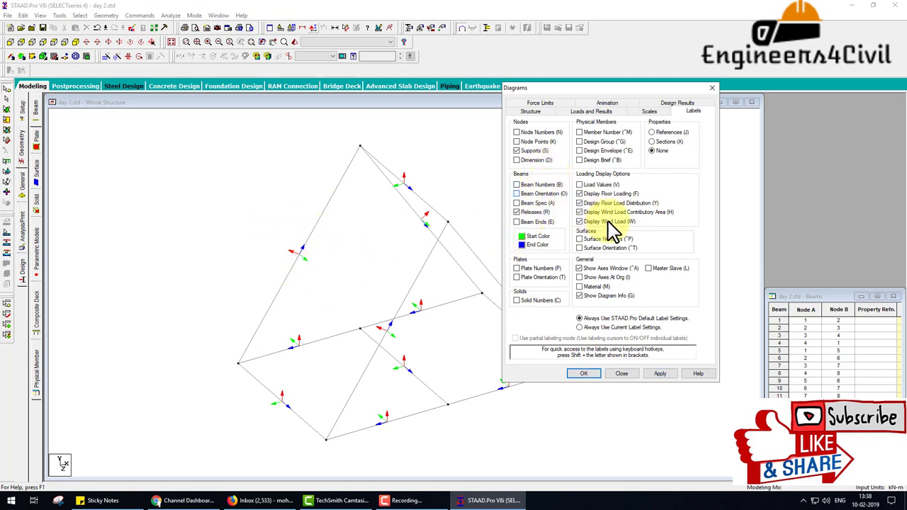
pyautogui.click(606, 186)
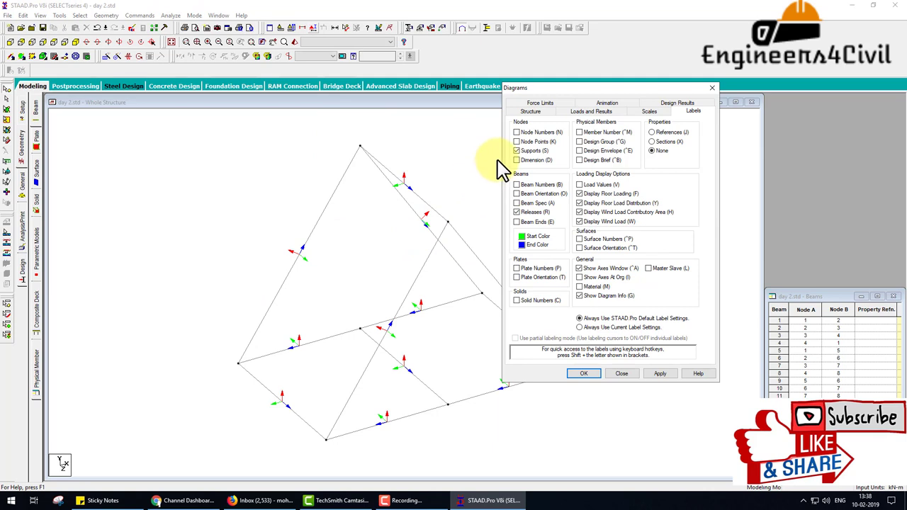
pyautogui.moveTo(512, 123); pyautogui.dragTo(683, 126)
pyautogui.moveTo(512, 177); pyautogui.dragTo(658, 179)
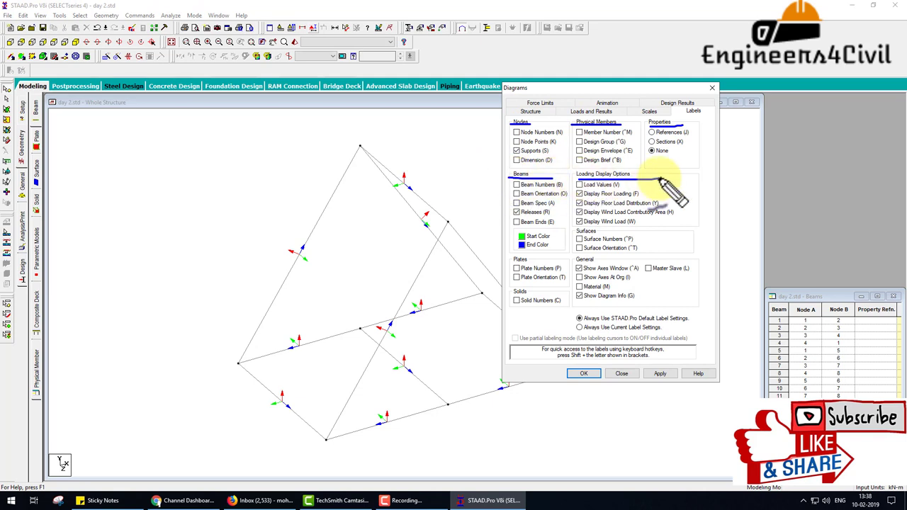
pyautogui.moveTo(512, 260); pyautogui.dragTo(620, 260)
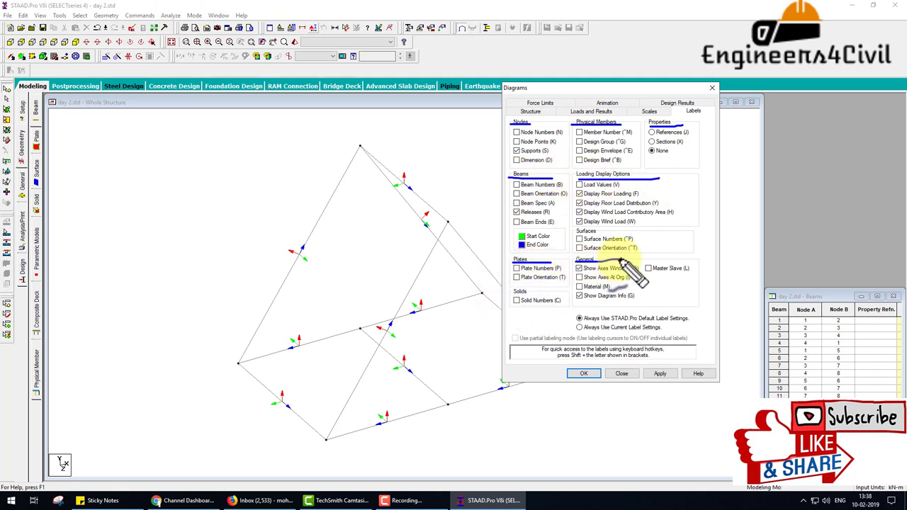
pyautogui.moveTo(576, 238); pyautogui.dragTo(622, 239)
pyautogui.moveTo(513, 297); pyautogui.dragTo(553, 297)
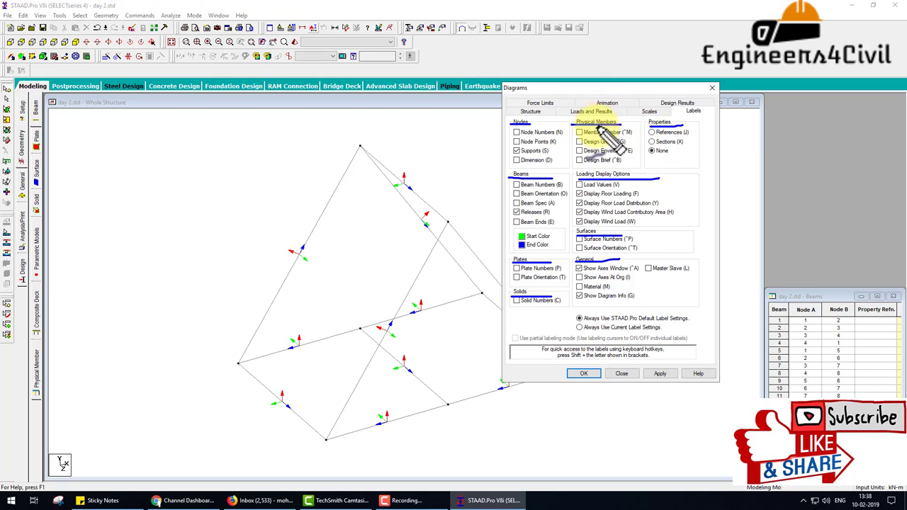
# Check the scale fields on the Diagrams Scales tab, then switch to Loads and Results.
pyautogui.click(650, 112)
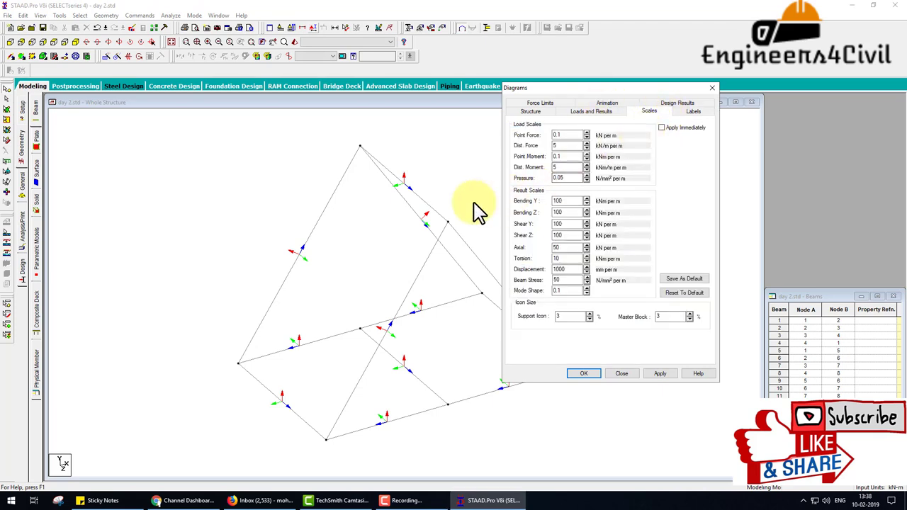
pyautogui.moveTo(178, 181)
pyautogui.mouseDown()
pyautogui.moveTo(181, 241)
pyautogui.moveTo(191, 53)
pyautogui.mouseUp()
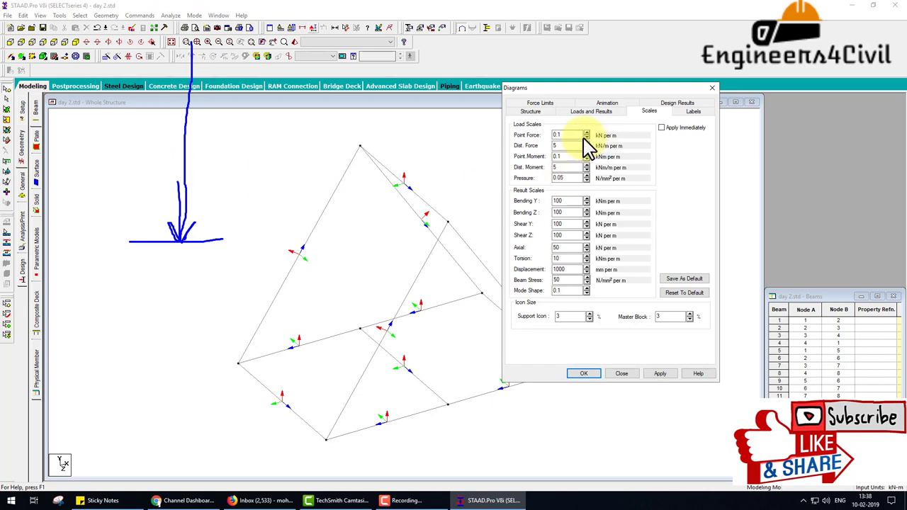
pyautogui.moveTo(75, 348); pyautogui.dragTo(260, 349)
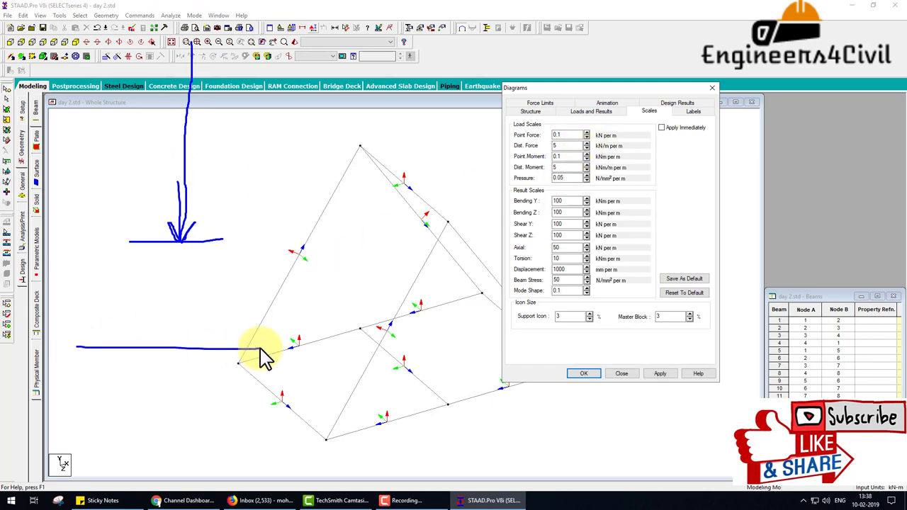
pyautogui.moveTo(73, 347)
pyautogui.mouseDown()
pyautogui.moveTo(179, 444)
pyautogui.moveTo(249, 342)
pyautogui.mouseUp()
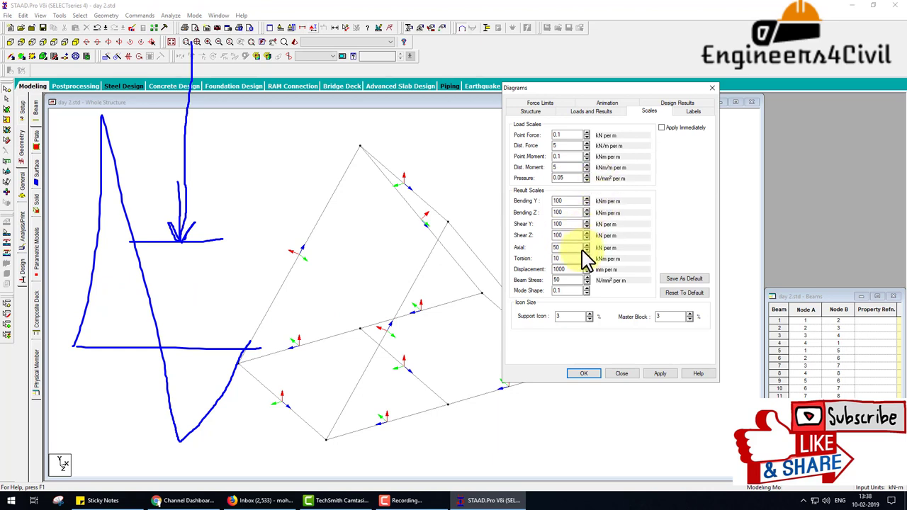
pyautogui.click(604, 112)
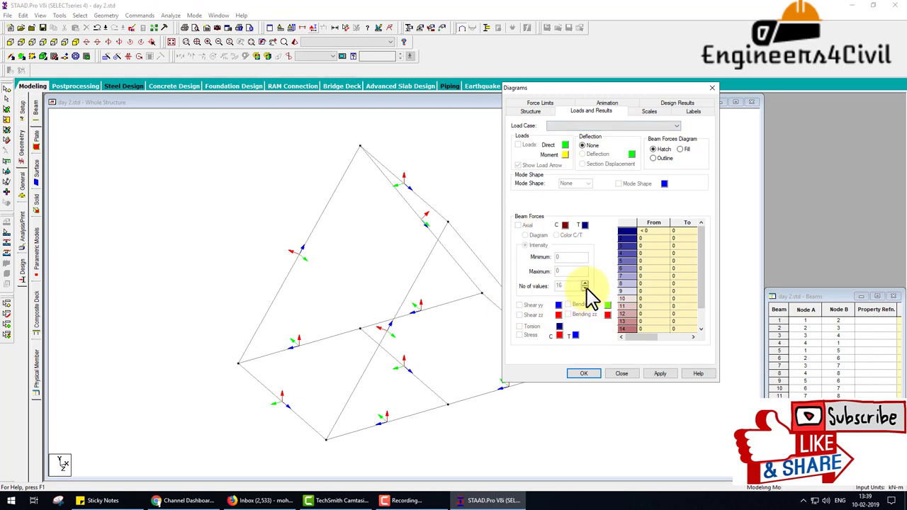
# Set 3D Sections to None, then view the Force Limits, Animation and Design Results tabs.
pyautogui.click(531, 112)
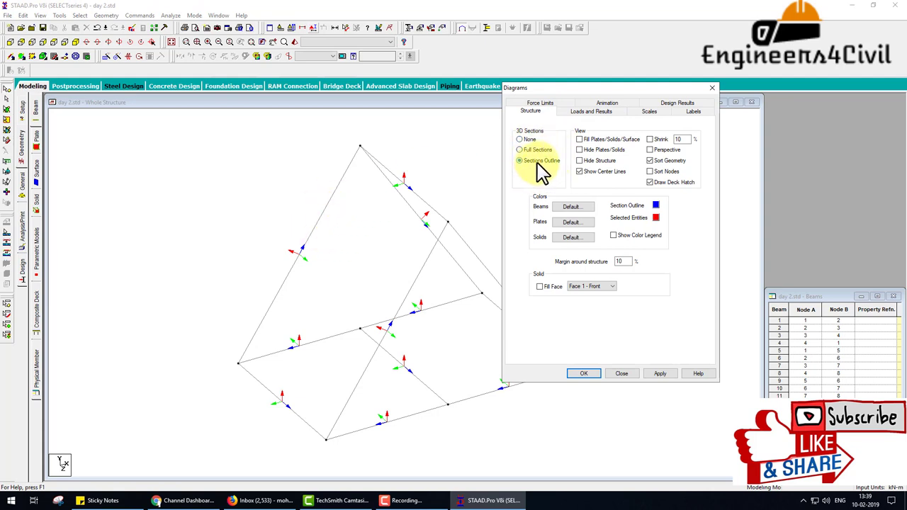
pyautogui.click(530, 140)
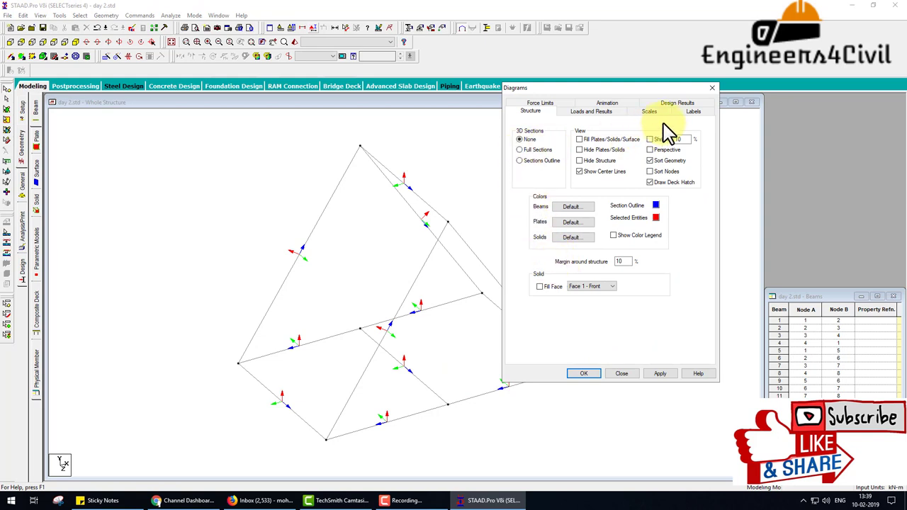
pyautogui.click(542, 103)
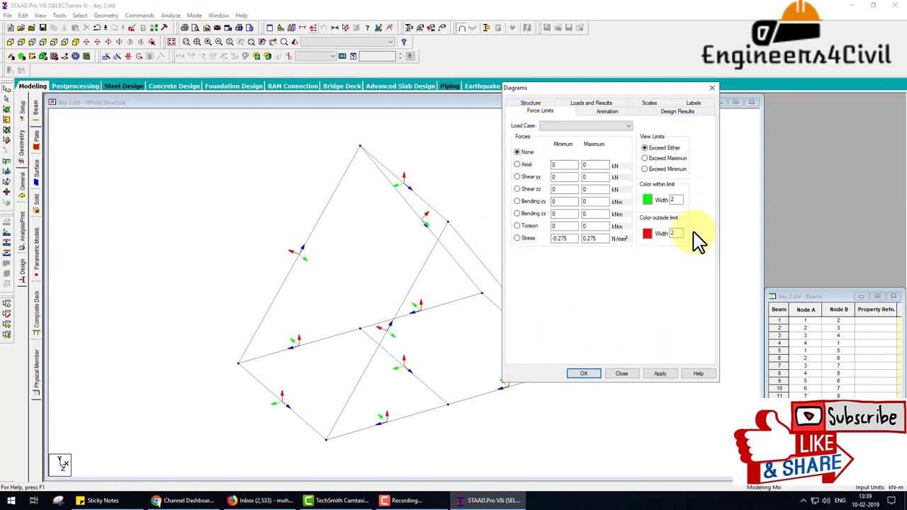
pyautogui.click(608, 111)
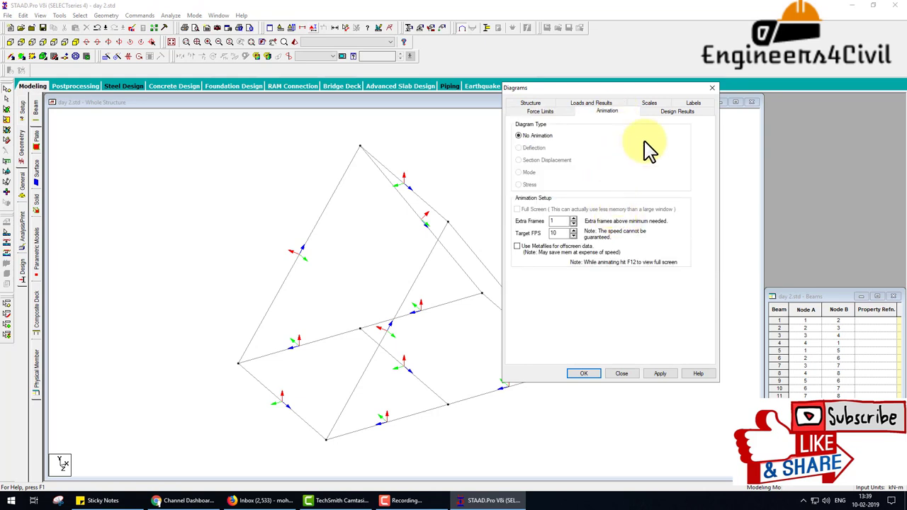
pyautogui.click(677, 113)
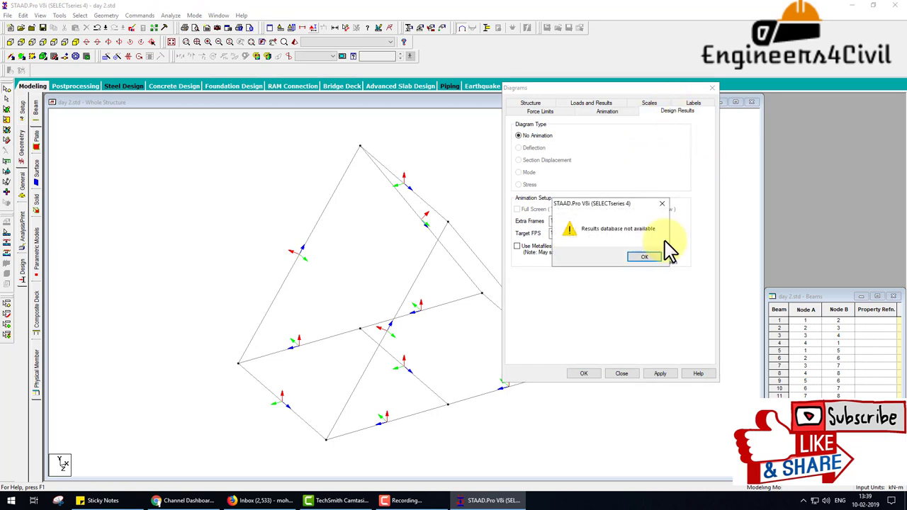
pyautogui.click(648, 255)
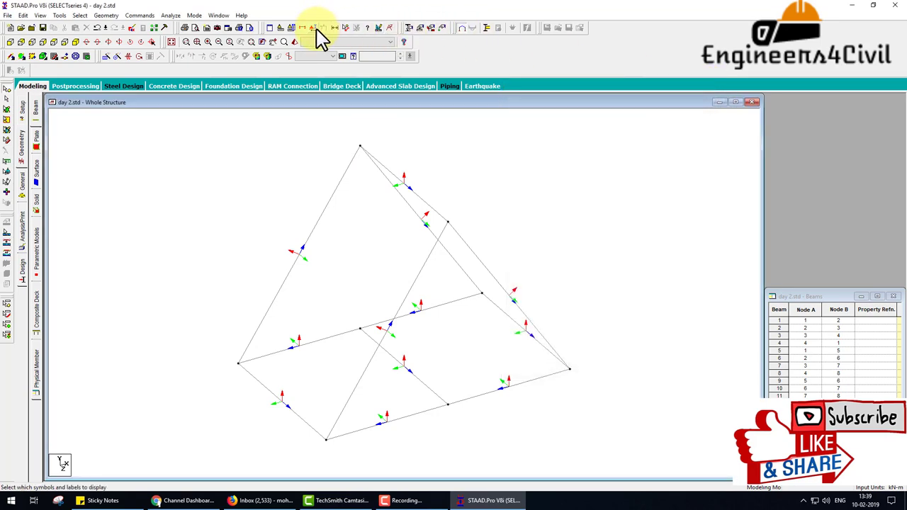
pyautogui.click(317, 31)
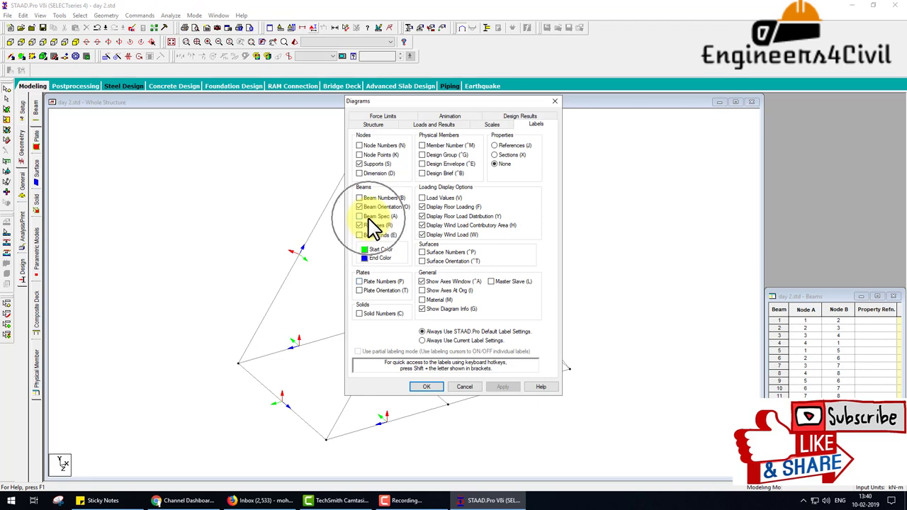
pyautogui.click(474, 208)
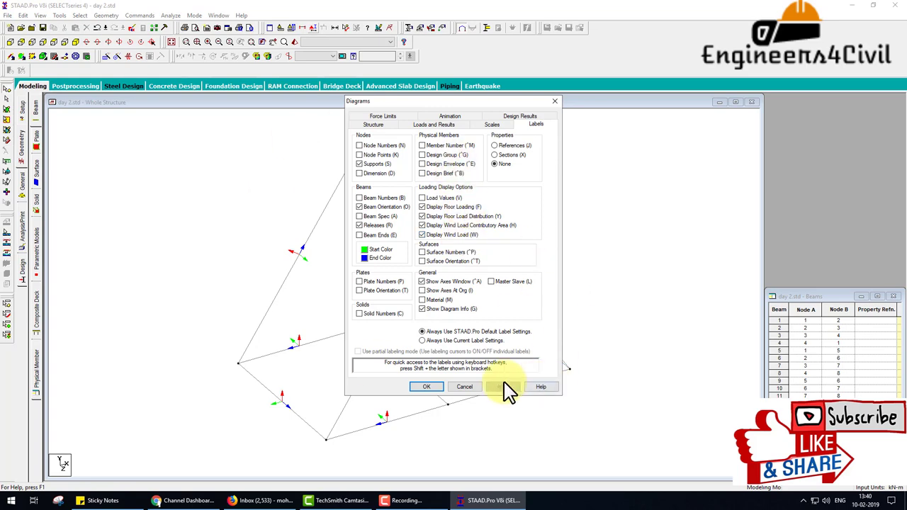
pyautogui.click(464, 386)
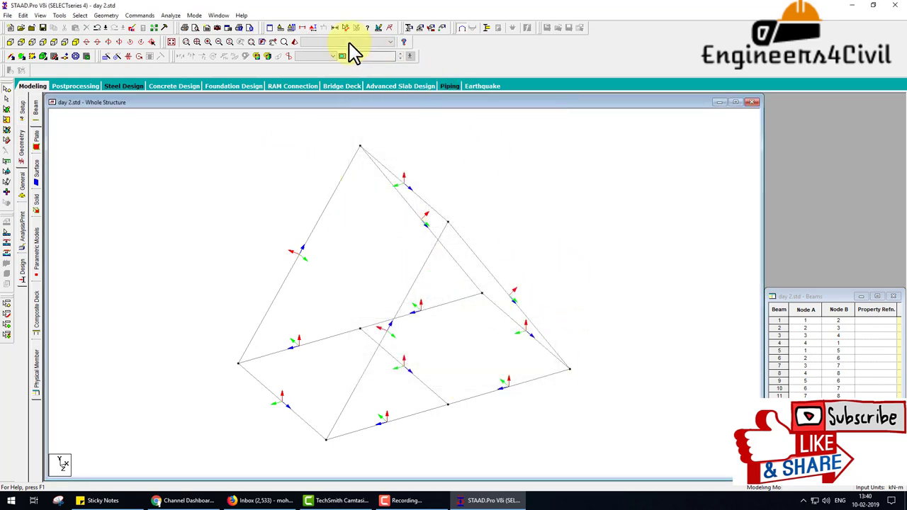
pyautogui.click(334, 29)
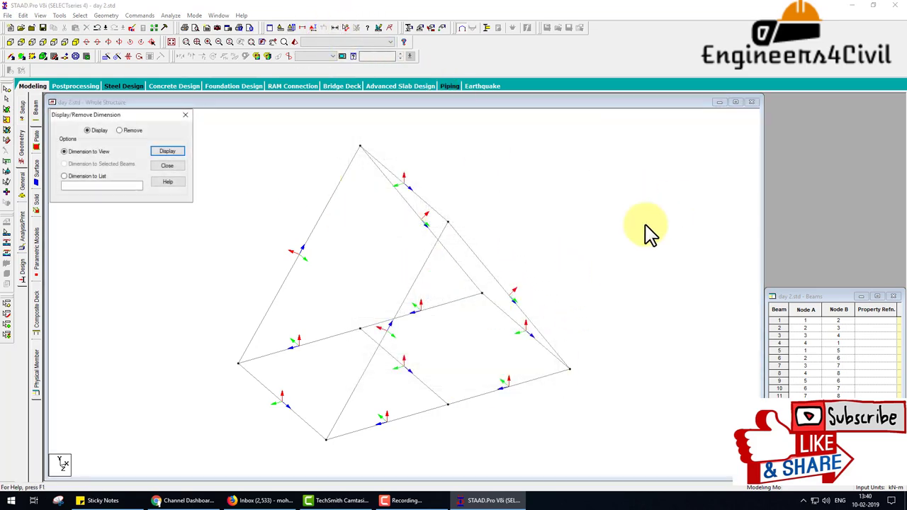
pyautogui.click(170, 152)
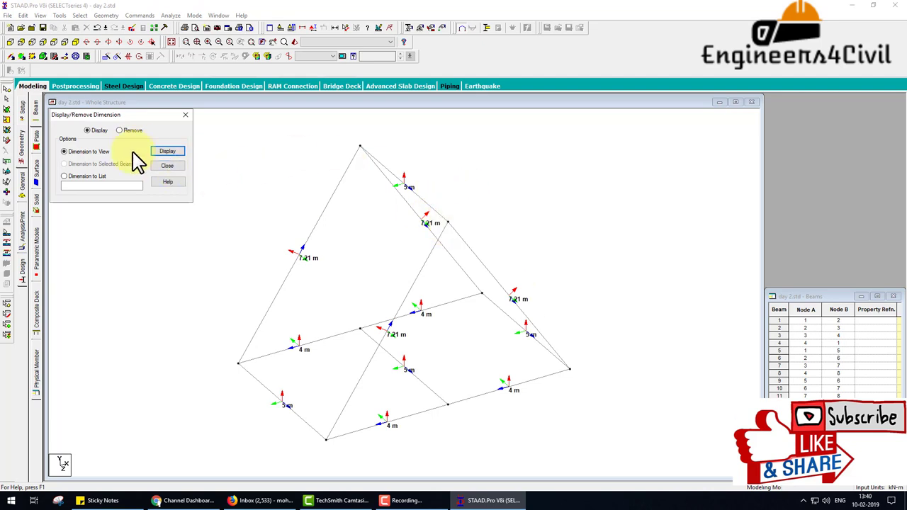
pyautogui.click(169, 155)
pyautogui.click(185, 114)
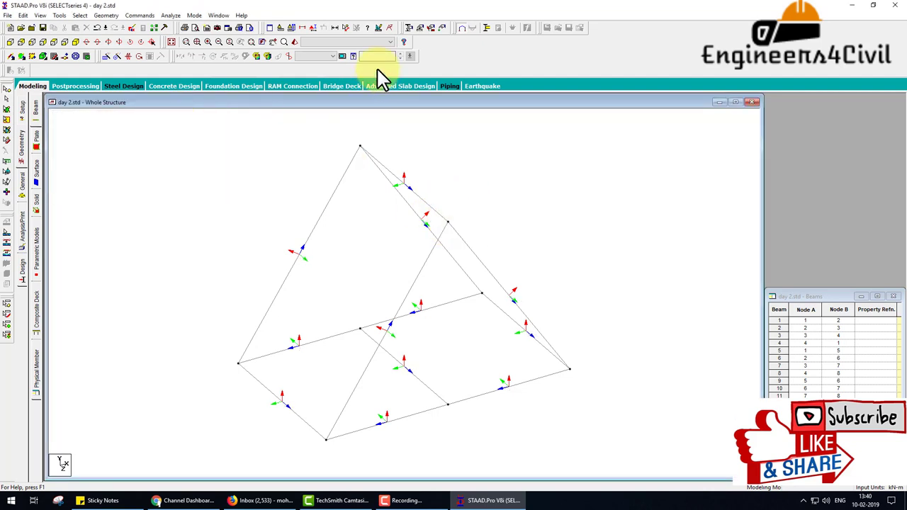
pyautogui.click(345, 27)
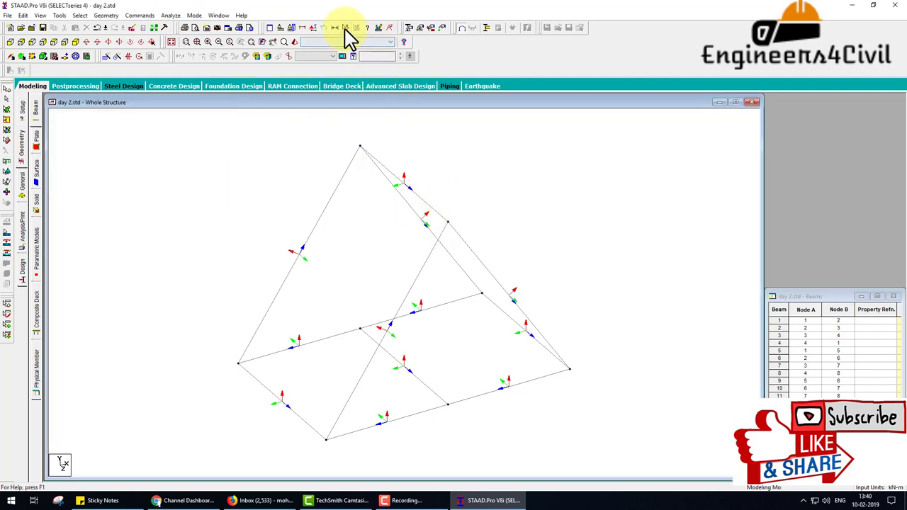
pyautogui.click(360, 147)
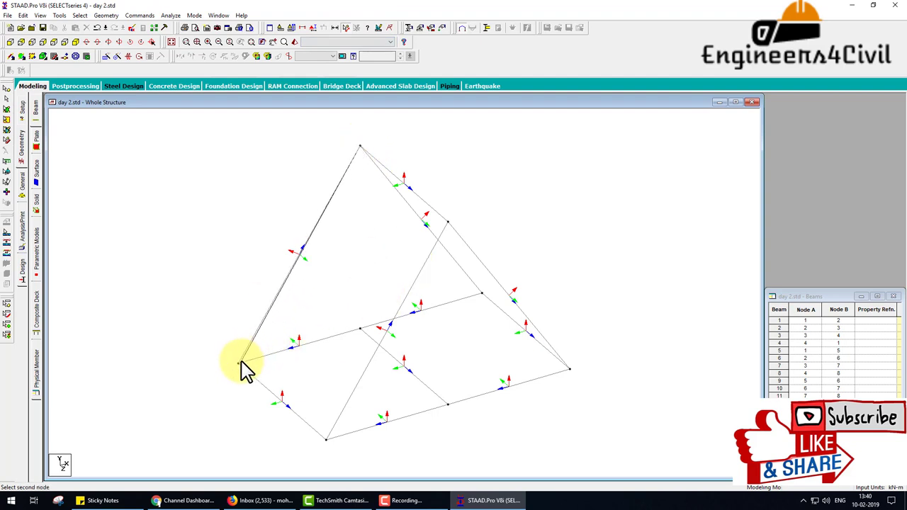
pyautogui.click(239, 364)
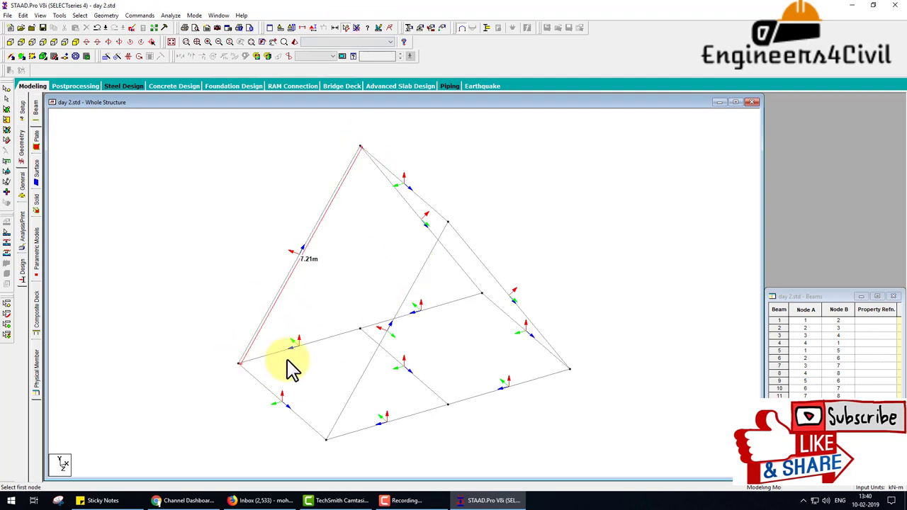
pyautogui.click(356, 28)
pyautogui.click(368, 29)
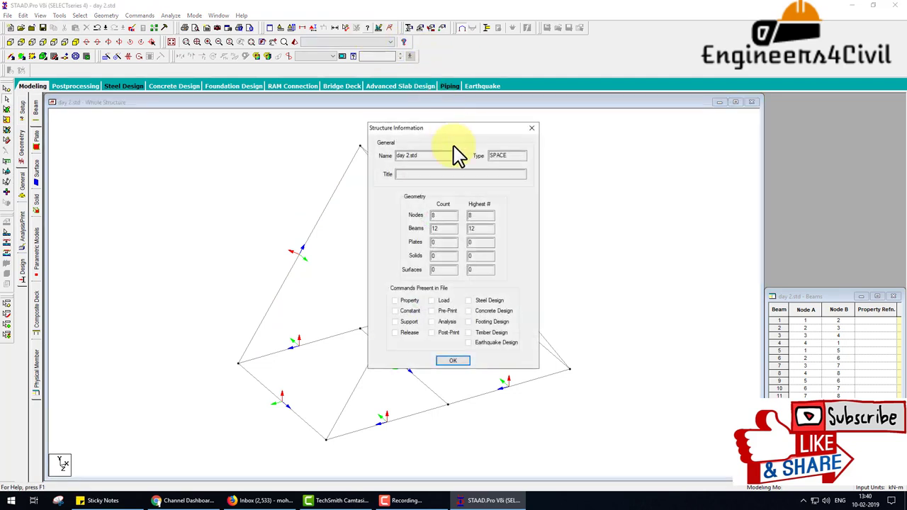
pyautogui.click(455, 360)
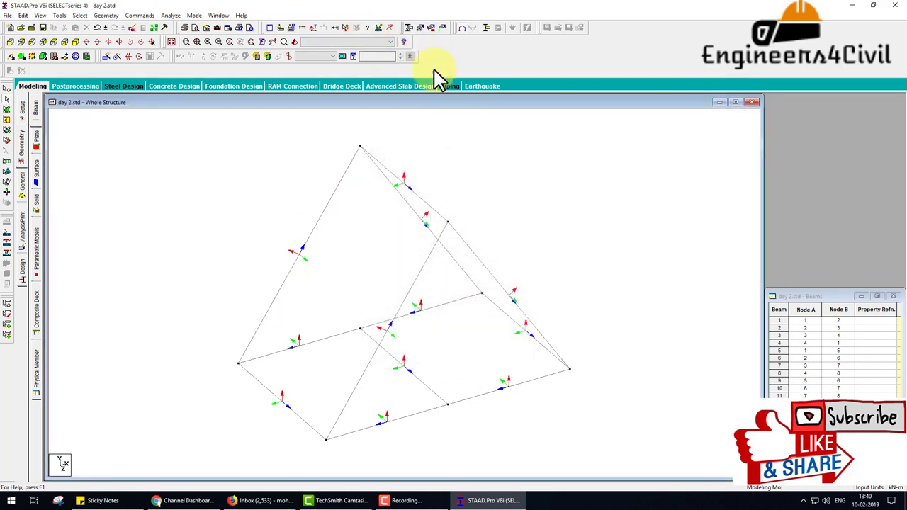
pyautogui.click(380, 29)
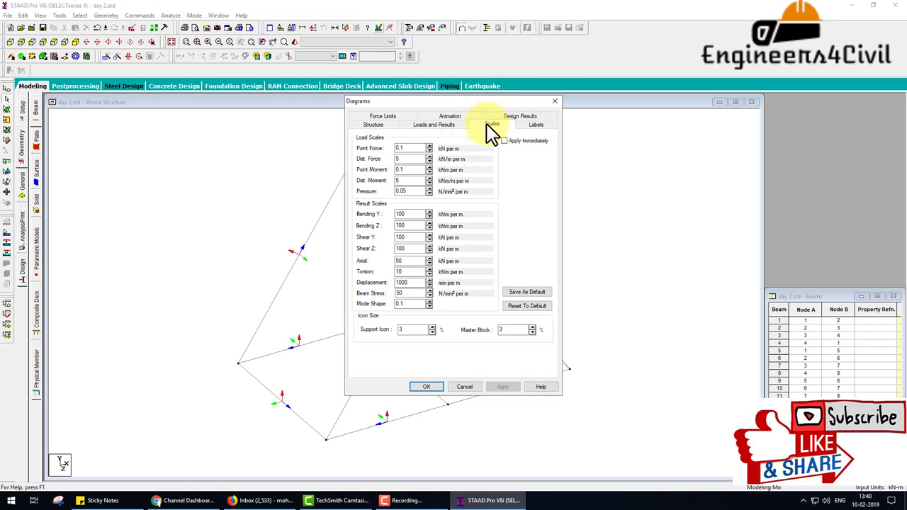
# Place the text label 'zxcxc' right of the structure's apex, then open and close the Property Page.
pyautogui.click(554, 101)
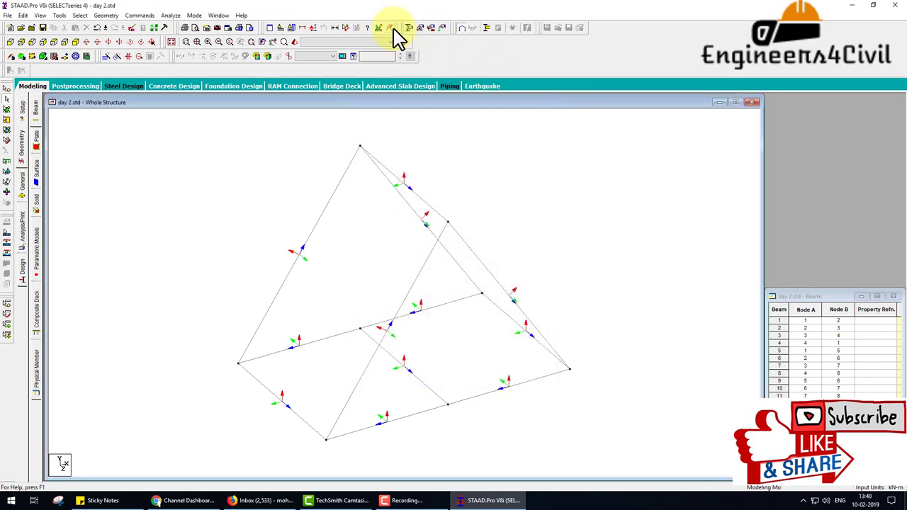
pyautogui.click(390, 28)
pyautogui.click(546, 162)
pyautogui.write('zxcxc')
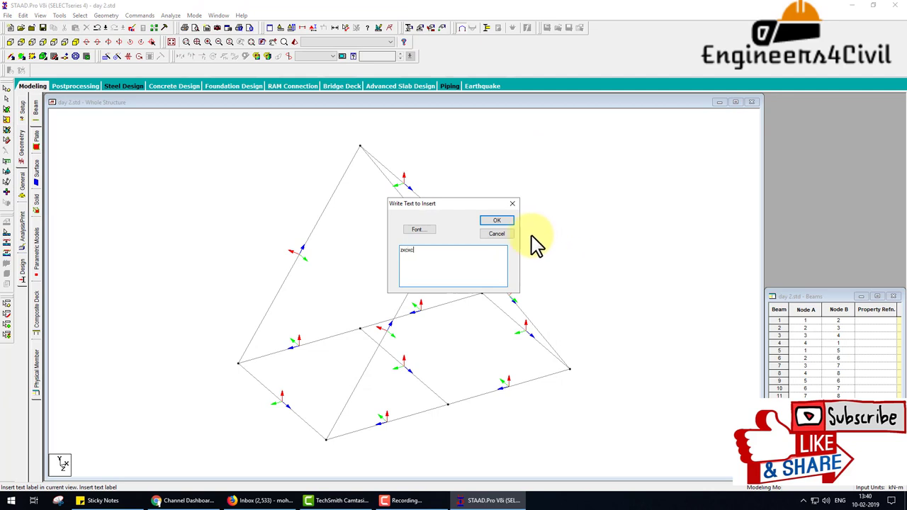
pyautogui.click(497, 220)
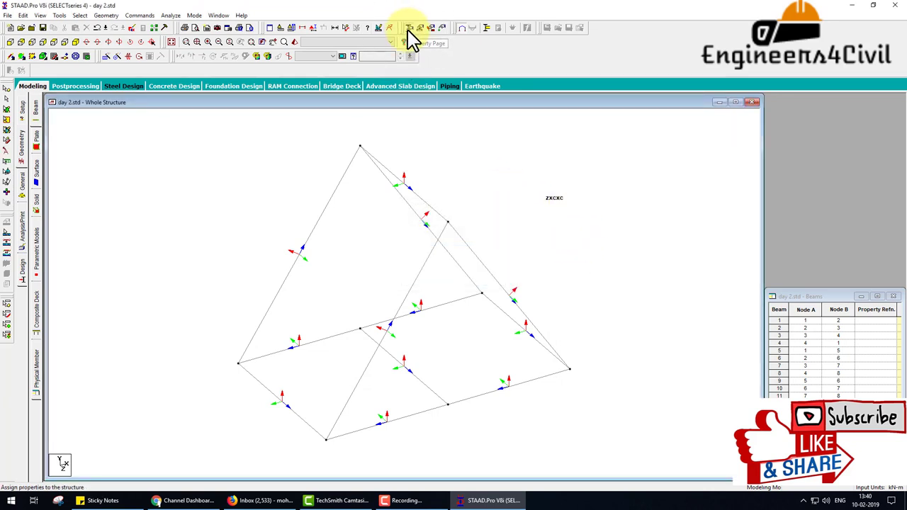
pyautogui.click(409, 28)
pyautogui.click(148, 35)
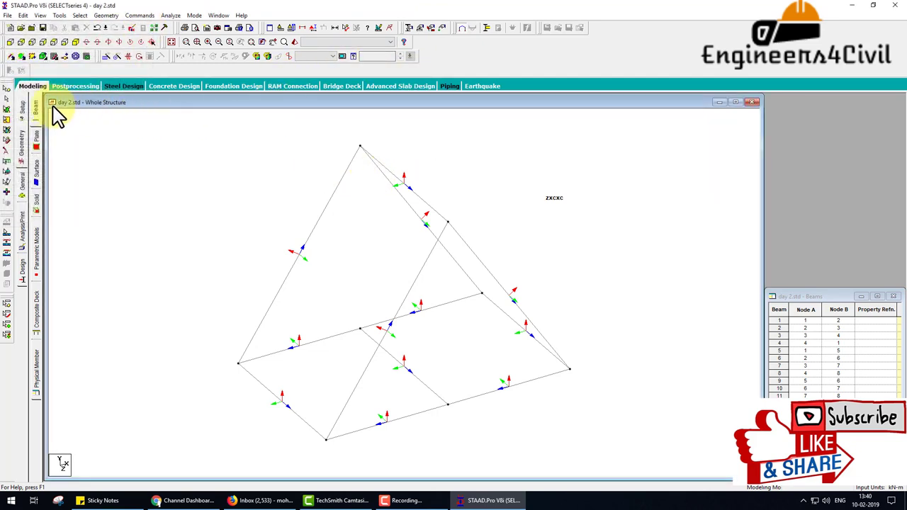
pyautogui.moveTo(14, 97)
pyautogui.mouseDown()
pyautogui.moveTo(65, 393)
pyautogui.moveTo(7, 205)
pyautogui.moveTo(21, 93)
pyautogui.mouseUp()
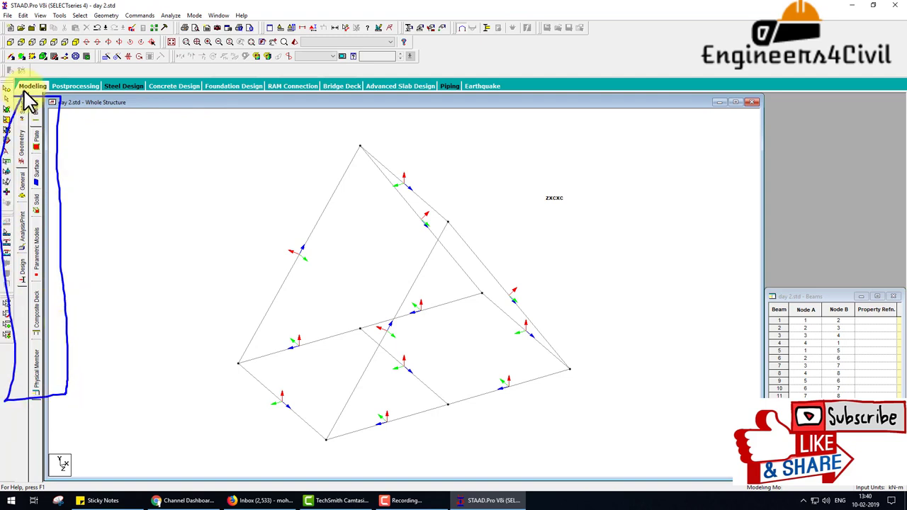
pyautogui.moveTo(60, 190)
pyautogui.mouseDown()
pyautogui.moveTo(227, 140)
pyautogui.moveTo(277, 53)
pyautogui.mouseUp()
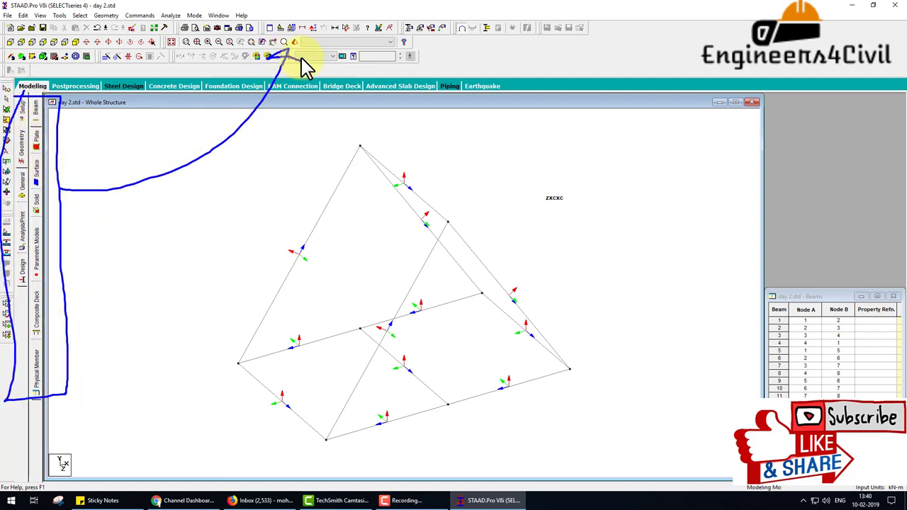
pyautogui.moveTo(177, 22)
pyautogui.mouseDown()
pyautogui.moveTo(172, 31)
pyautogui.moveTo(401, 87)
pyautogui.moveTo(462, 36)
pyautogui.moveTo(185, 28)
pyautogui.mouseUp()
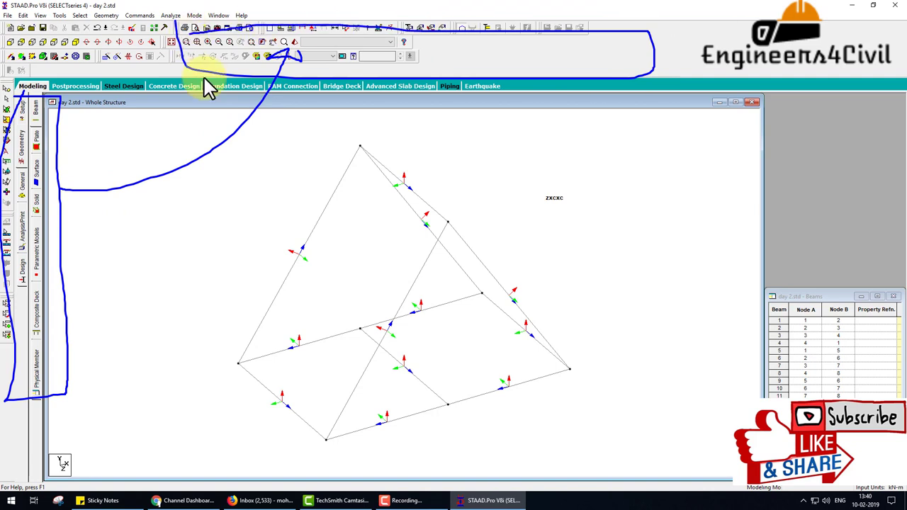
pyautogui.moveTo(14, 10)
pyautogui.mouseDown()
pyautogui.moveTo(238, 10)
pyautogui.moveTo(233, 22)
pyautogui.moveTo(17, 23)
pyautogui.moveTo(10, 10)
pyautogui.mouseUp()
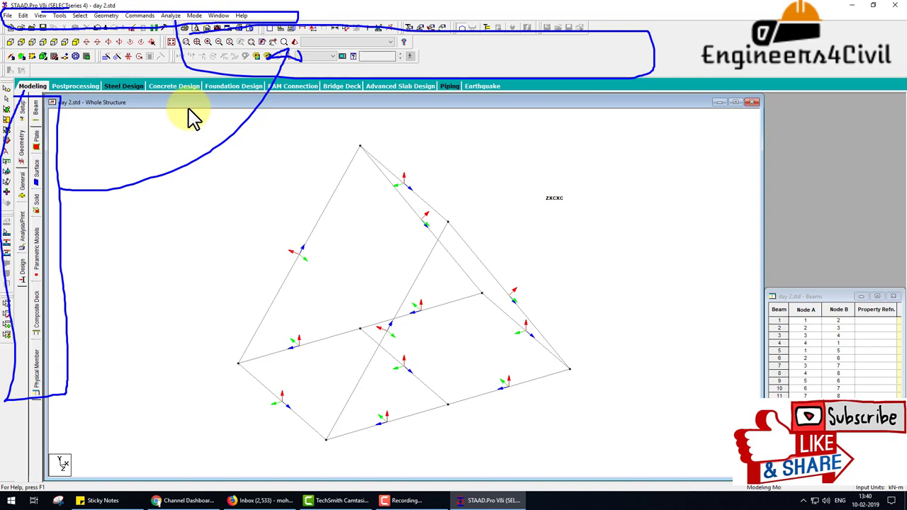
# Accept the Auto Save prompt and open the Supports – Whole Structure list showing only S1, No support.
pyautogui.click(409, 28)
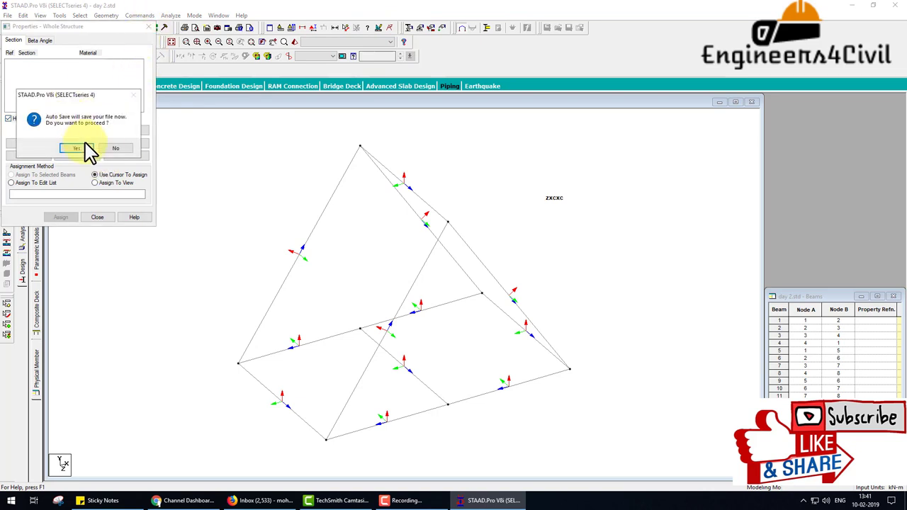
pyautogui.click(84, 148)
pyautogui.click(151, 28)
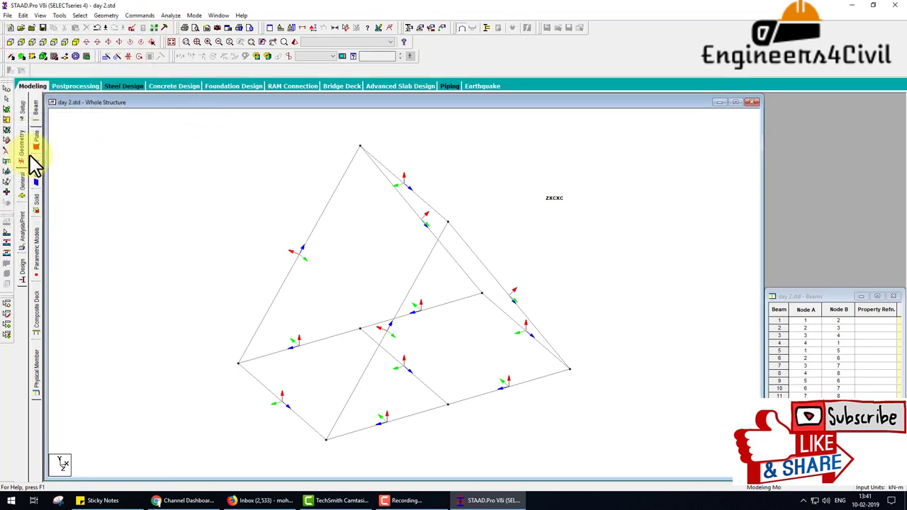
pyautogui.click(22, 180)
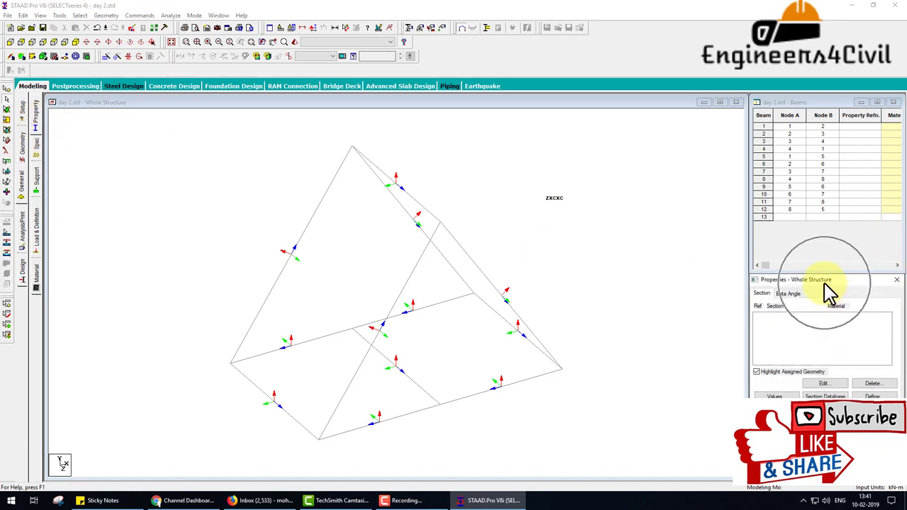
pyautogui.click(486, 132)
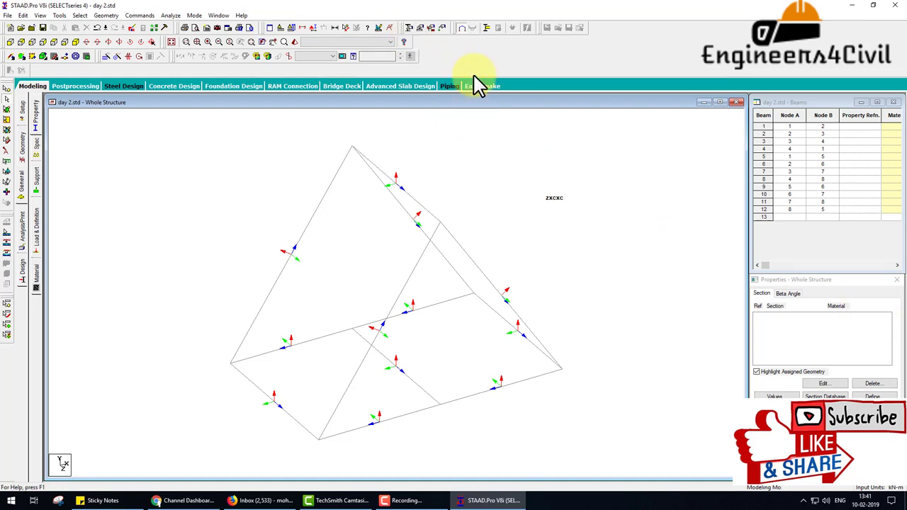
pyautogui.click(421, 30)
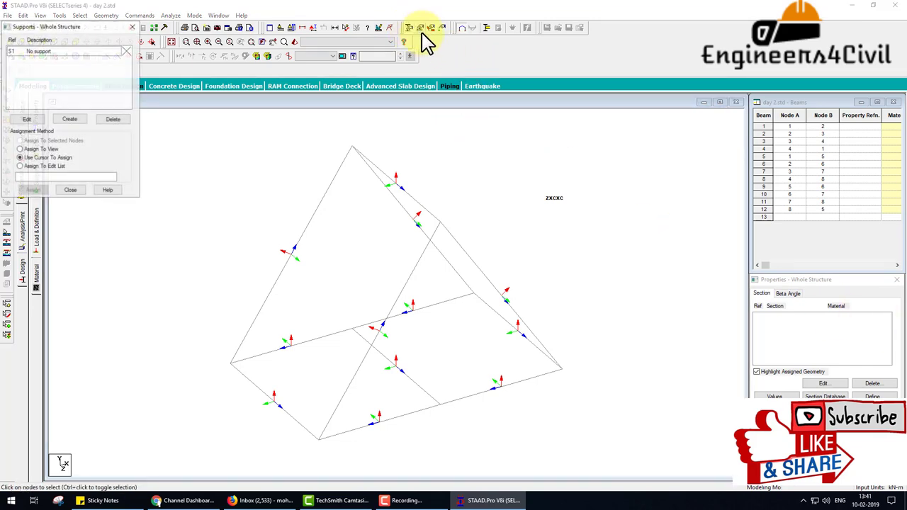
# Dock the Supports page with its node table listing nodes 1 to 8, none supported.
pyautogui.click(131, 27)
pyautogui.click(37, 177)
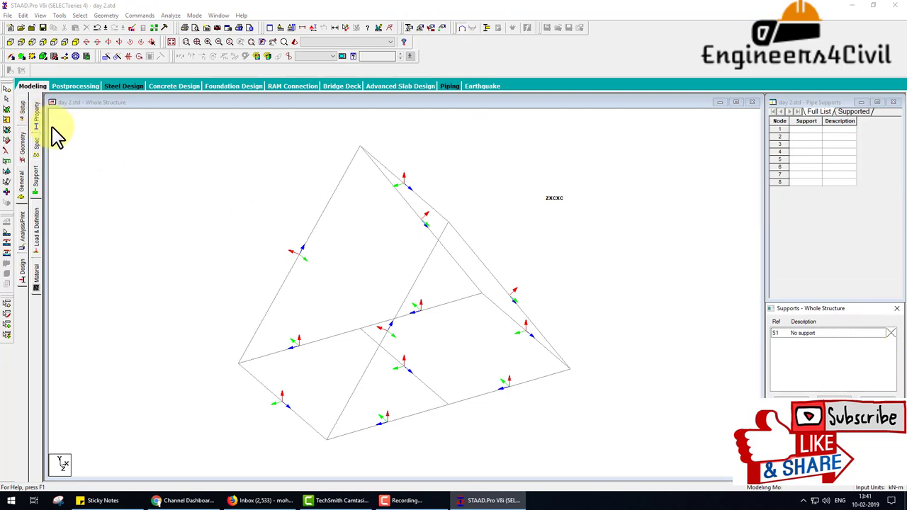
pyautogui.moveTo(43, 105); pyautogui.dragTo(37, 296)
pyautogui.moveTo(91, 201); pyautogui.dragTo(305, 156)
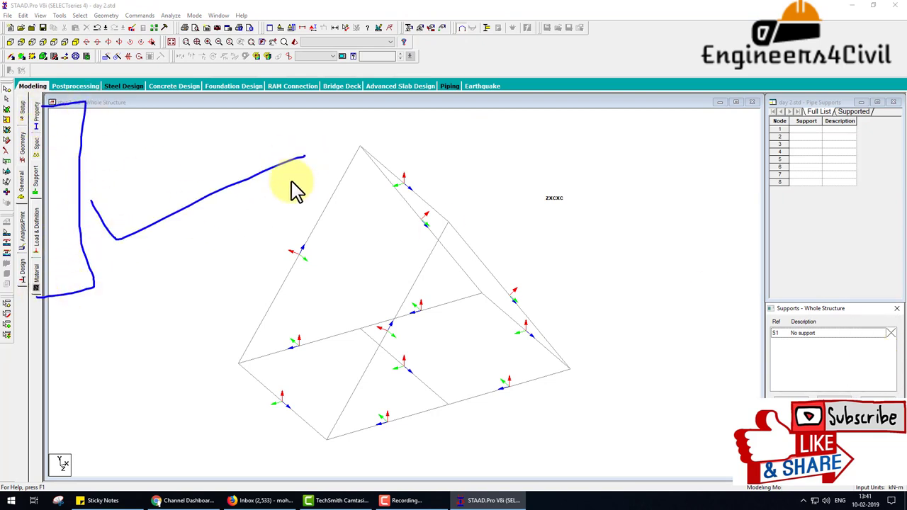
pyautogui.press('Escape')
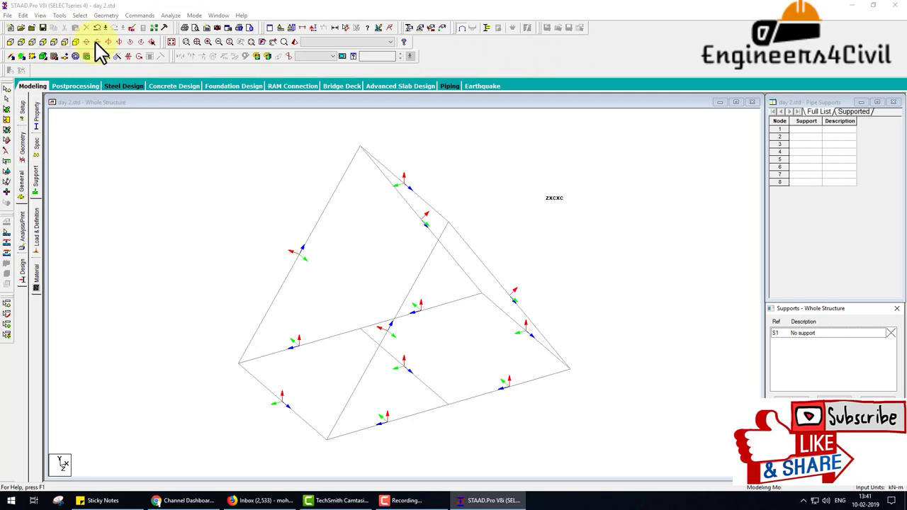
# Add a point-to-point beam from the apex node to the front bottom node, then select the left edge beam.
pyautogui.click(10, 58)
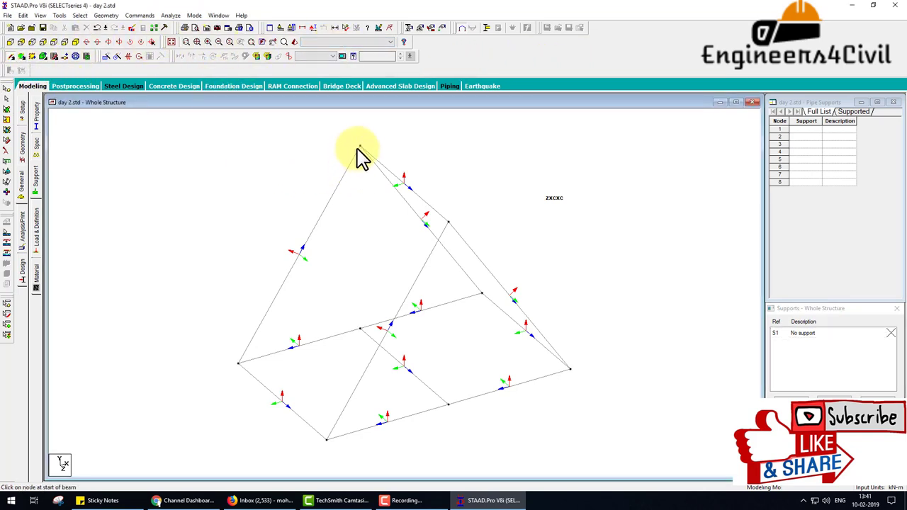
pyautogui.moveTo(359, 146)
pyautogui.mouseDown()
pyautogui.moveTo(347, 367)
pyautogui.moveTo(326, 439)
pyautogui.mouseUp()
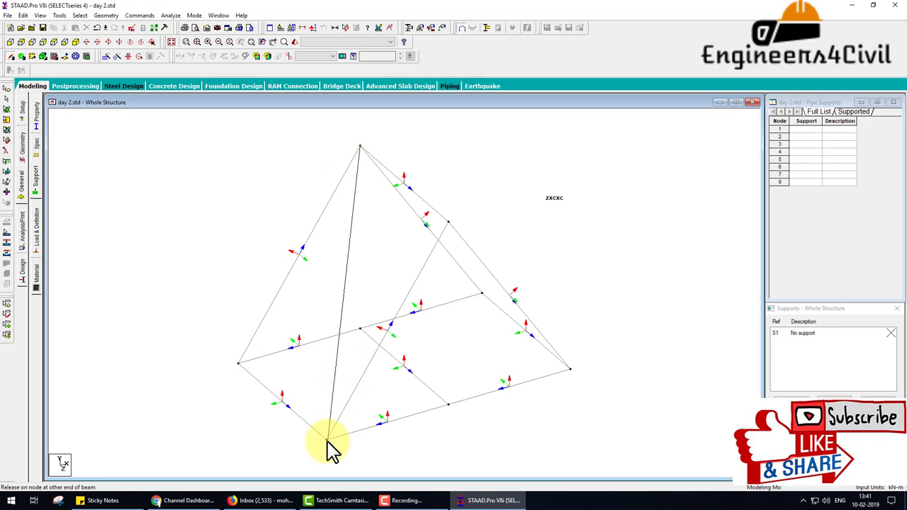
pyautogui.click(53, 58)
pyautogui.click(58, 61)
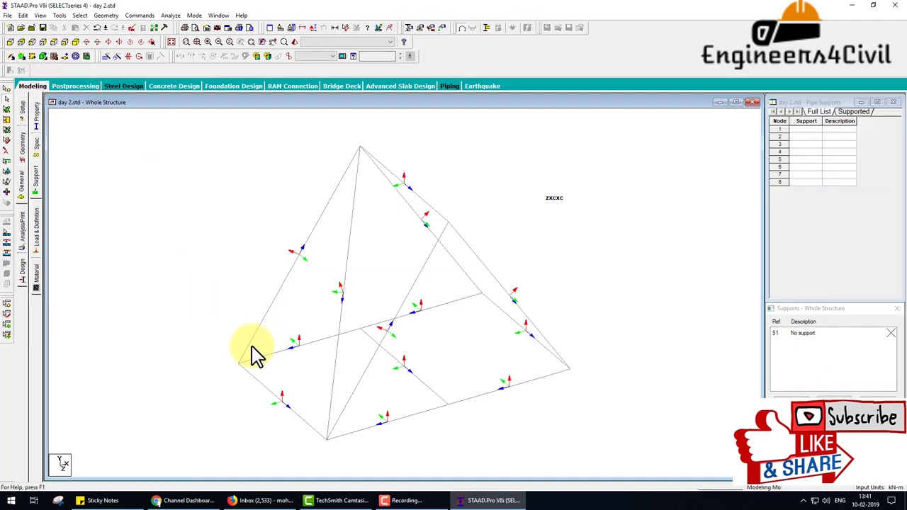
pyautogui.click(269, 310)
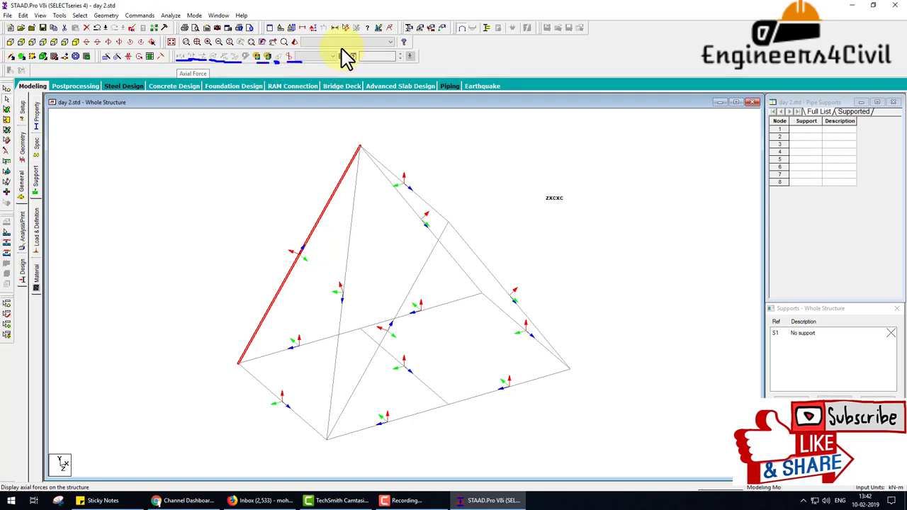
# Select all beams of the frame with Ctrl+A and issue Delete.
pyautogui.moveTo(342, 52); pyautogui.dragTo(345, 54)
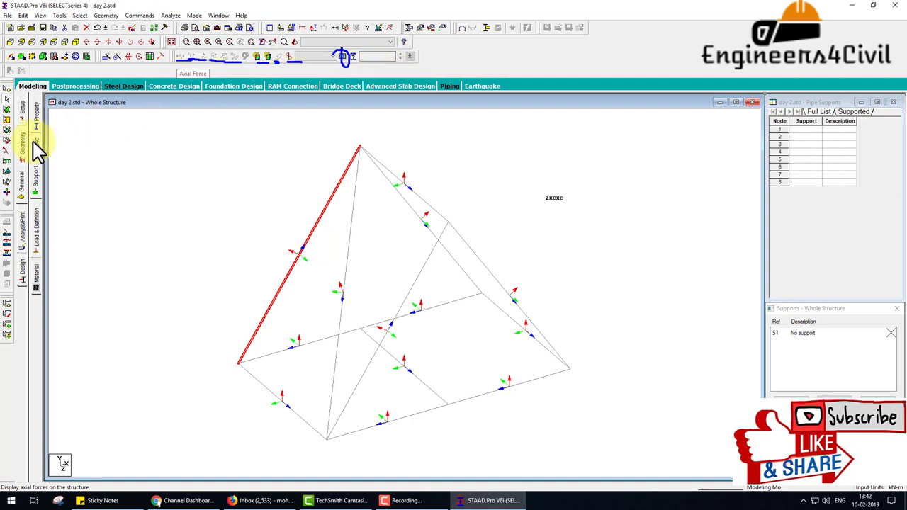
pyautogui.moveTo(6, 97); pyautogui.dragTo(4, 139)
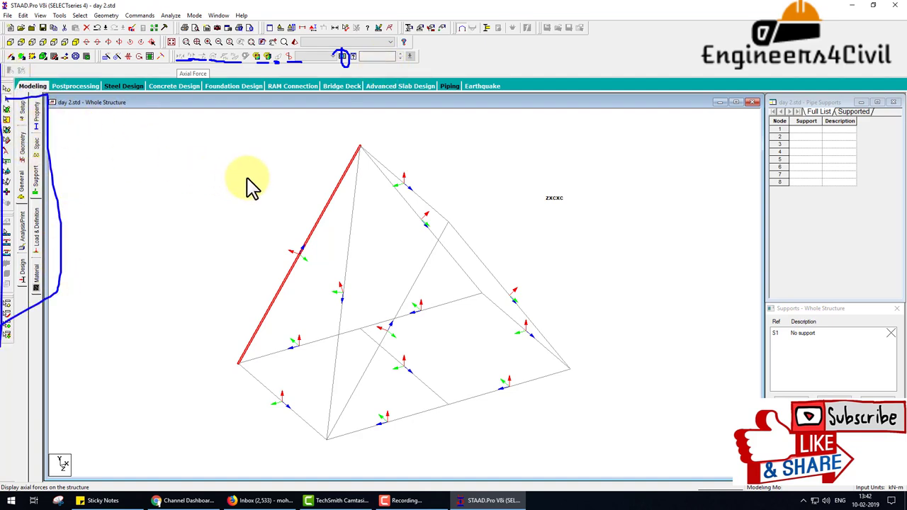
pyautogui.press('Escape')
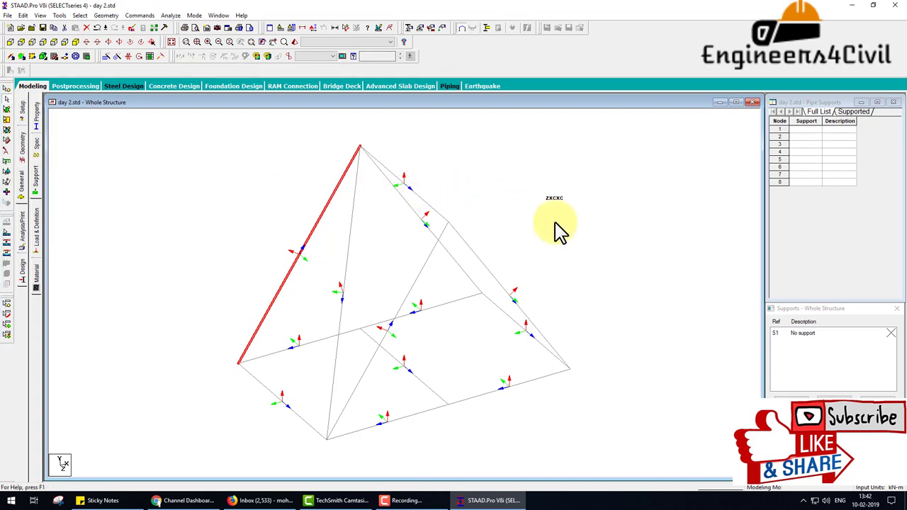
pyautogui.hotkey('ctrl', 'a')
pyautogui.press('Delete')
# Confirm deleting the beams and also remove the leftover orphan nodes.
pyautogui.press('Return')
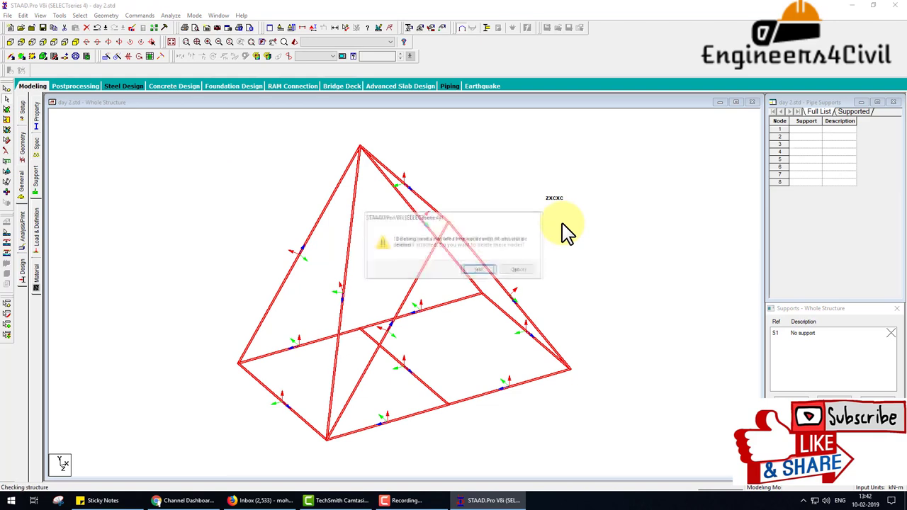
pyautogui.press('Return')
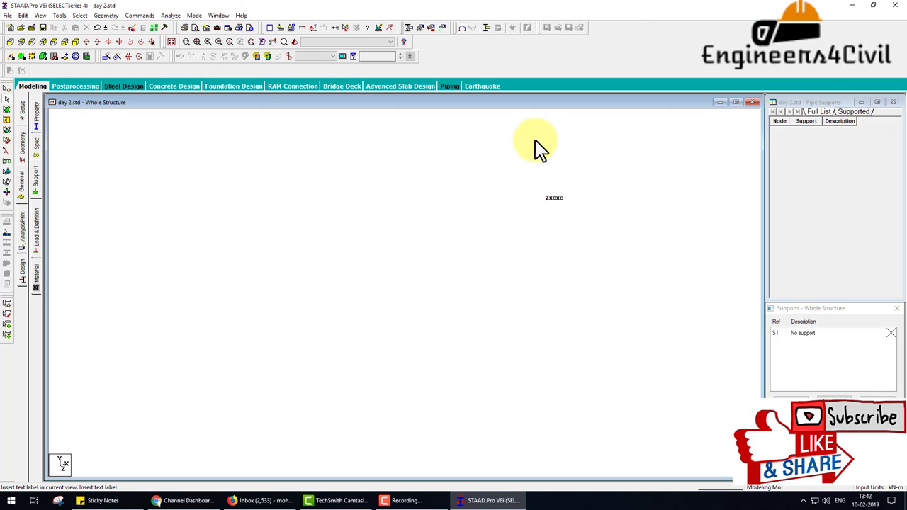
# Pick the zxcxc label with the Text Label cursor and delete it.
pyautogui.click(6, 151)
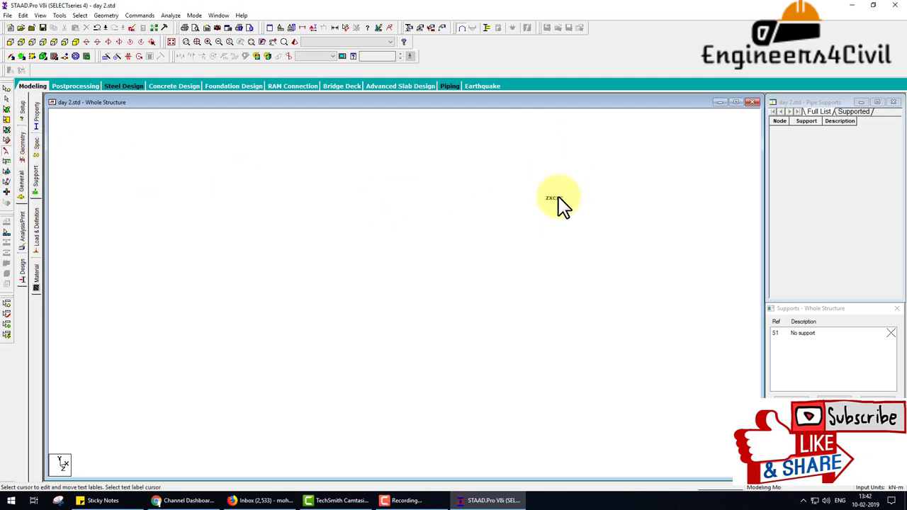
pyautogui.click(567, 213)
pyautogui.press('Delete')
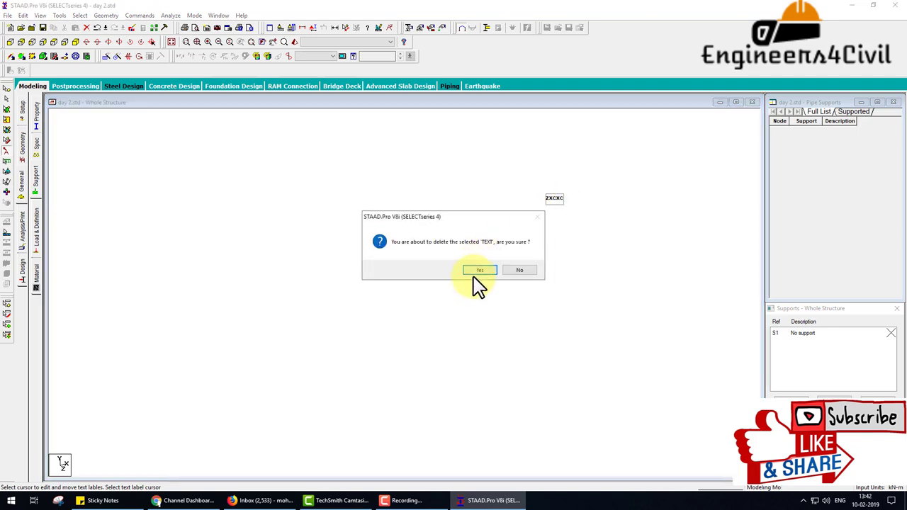
pyautogui.click(476, 271)
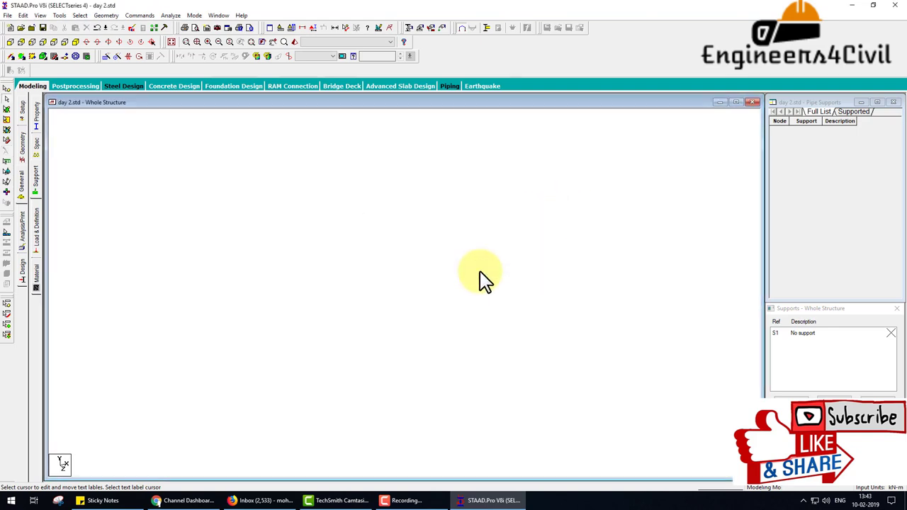
pyautogui.click(106, 57)
pyautogui.click(105, 58)
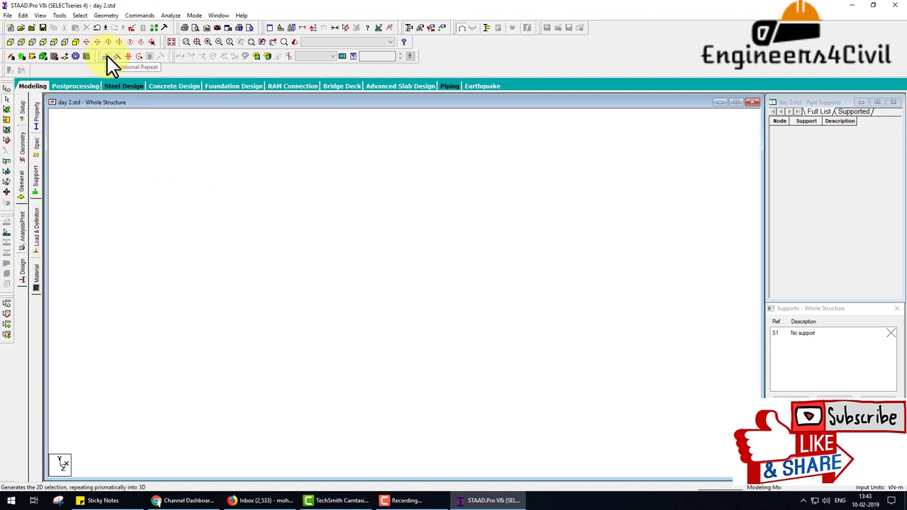
# Draw a trial beam from the grid origin to X=10, Y=6 on the Snap Node/Beam grid, then close the grid.
pyautogui.click(53, 59)
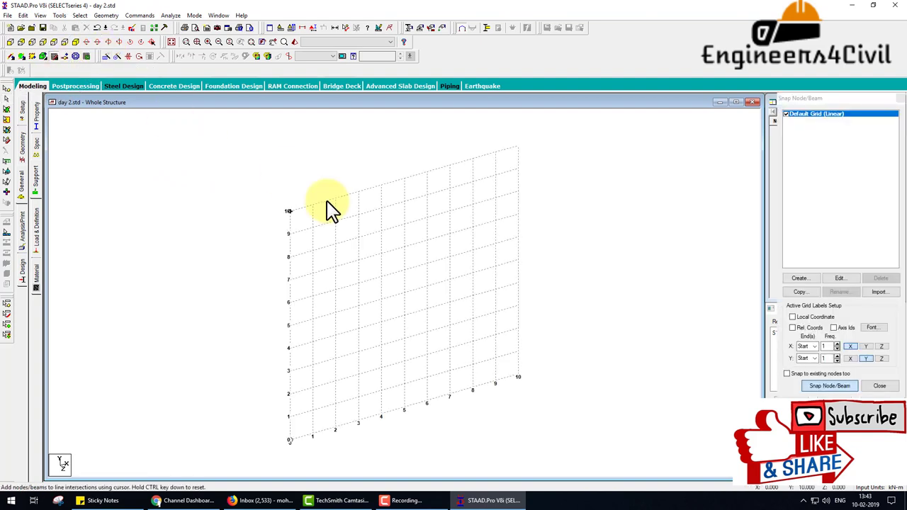
pyautogui.click(289, 440)
pyautogui.click(518, 238)
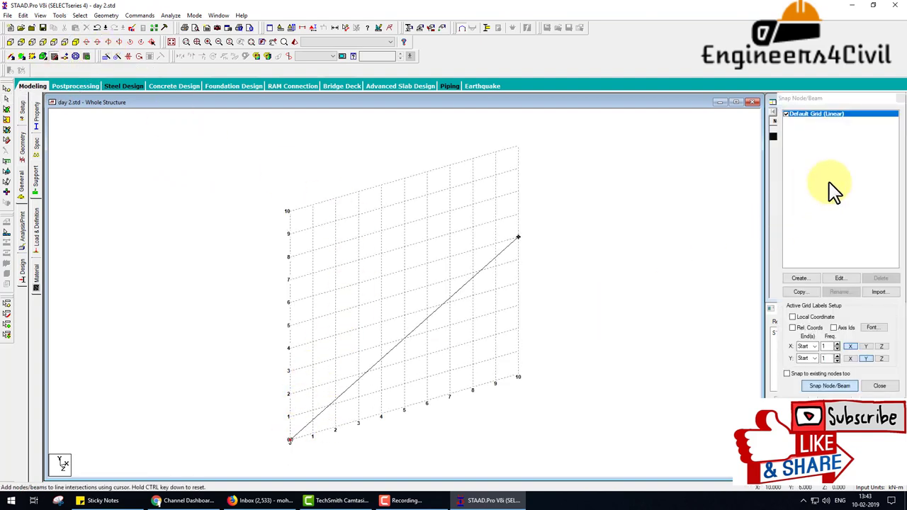
pyautogui.click(899, 99)
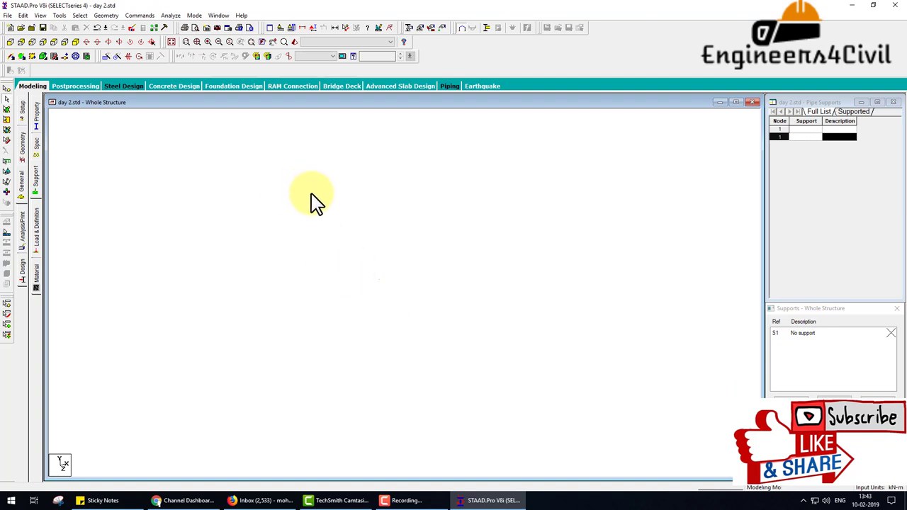
pyautogui.moveTo(318, 184)
pyautogui.mouseDown()
pyautogui.moveTo(290, 233)
pyautogui.moveTo(382, 229)
pyautogui.moveTo(399, 192)
pyautogui.moveTo(399, 219)
pyautogui.moveTo(411, 233)
pyautogui.mouseUp()
pyautogui.moveTo(382, 213)
pyautogui.mouseDown()
pyautogui.moveTo(489, 209)
pyautogui.moveTo(474, 238)
pyautogui.mouseUp()
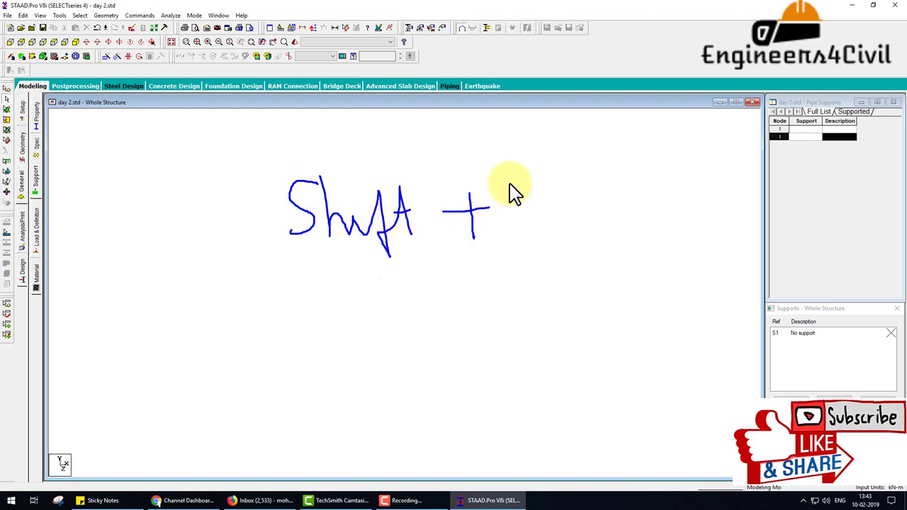
pyautogui.moveTo(508, 183); pyautogui.dragTo(526, 228)
pyautogui.moveTo(538, 188)
pyautogui.mouseDown()
pyautogui.moveTo(521, 206)
pyautogui.moveTo(547, 228)
pyautogui.mouseUp()
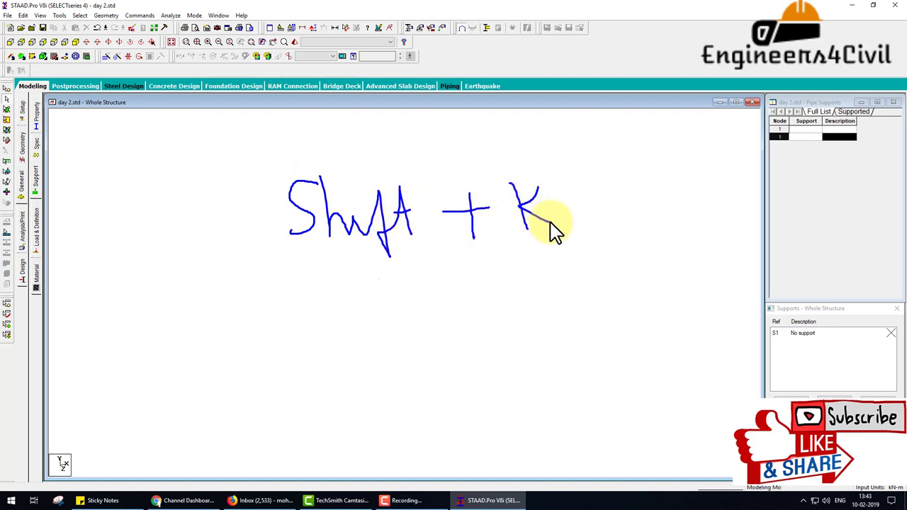
pyautogui.press('r')
pyautogui.moveTo(273, 163)
pyautogui.mouseDown()
pyautogui.moveTo(326, 163)
pyautogui.moveTo(271, 164)
pyautogui.mouseUp()
pyautogui.press('Escape')
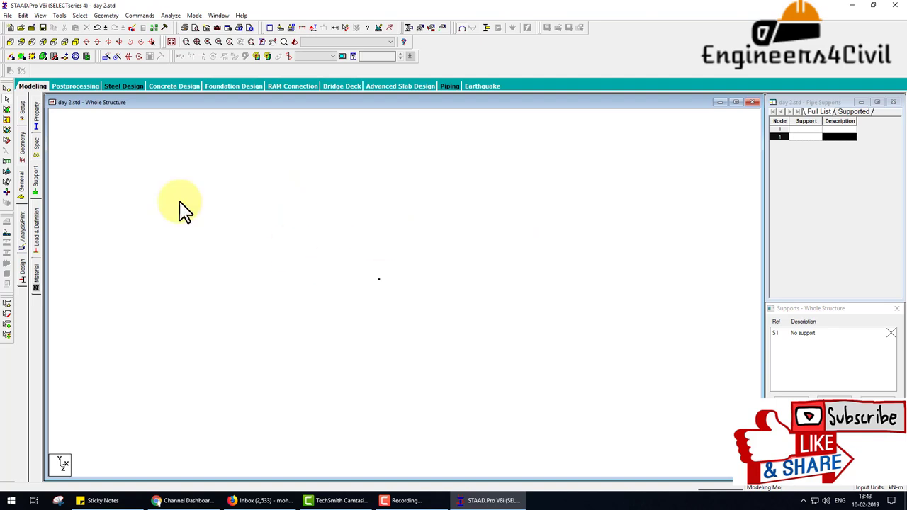
# Select the lone node and bring up the Translational Repeat dialog.
pyautogui.click(9, 90)
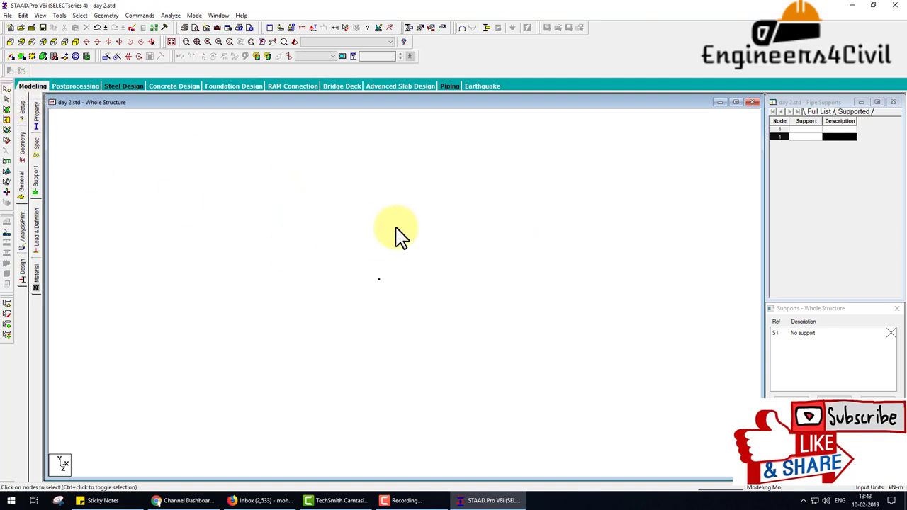
pyautogui.moveTo(350, 239); pyautogui.dragTo(437, 383)
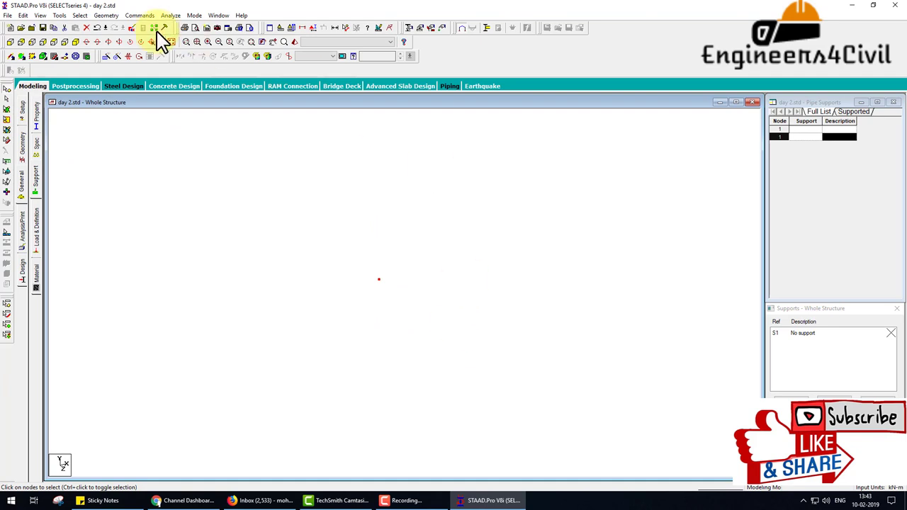
pyautogui.click(106, 56)
pyautogui.moveTo(381, 202); pyautogui.dragTo(205, 60)
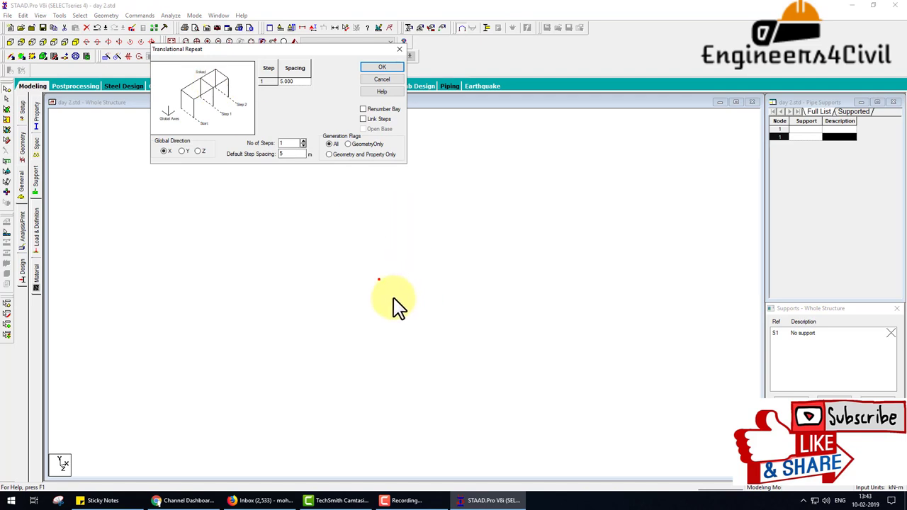
# Repeat it along X with 3 steps at 5 m spacing, Link Steps checked.
pyautogui.moveTo(380, 280); pyautogui.dragTo(466, 279)
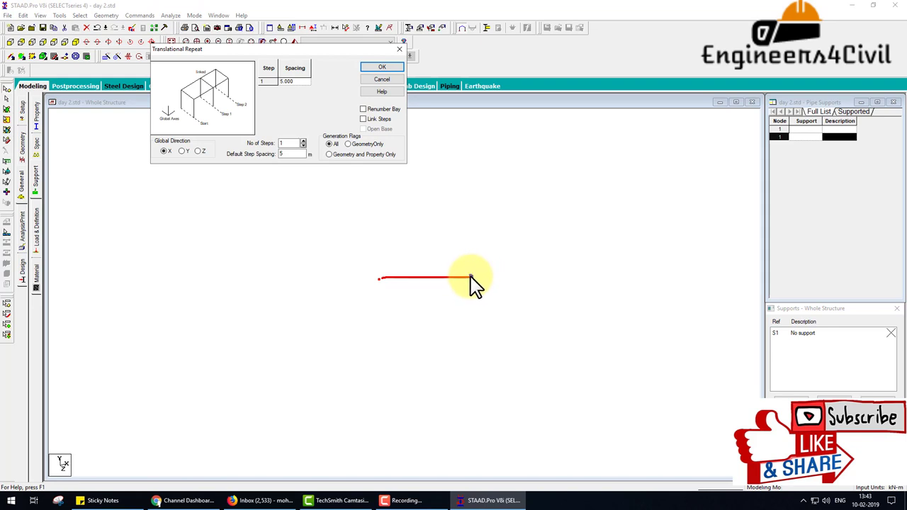
pyautogui.click(471, 277)
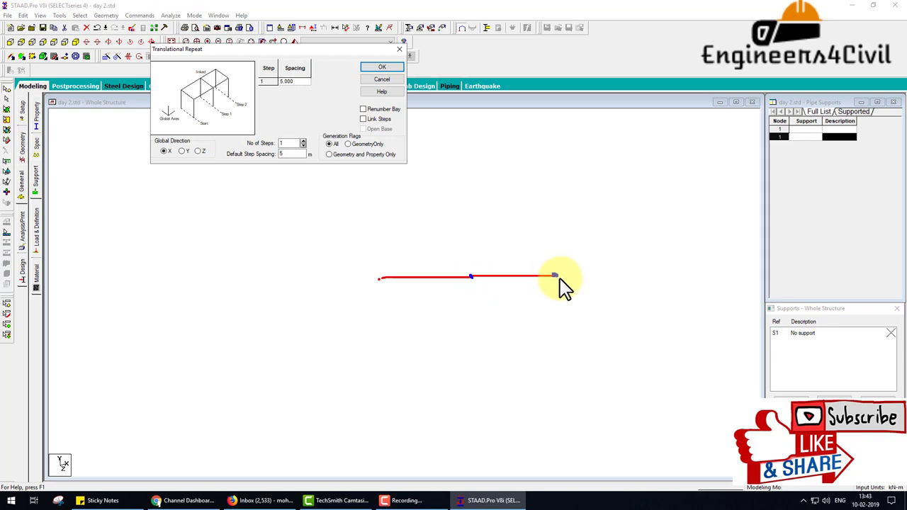
pyautogui.click(556, 276)
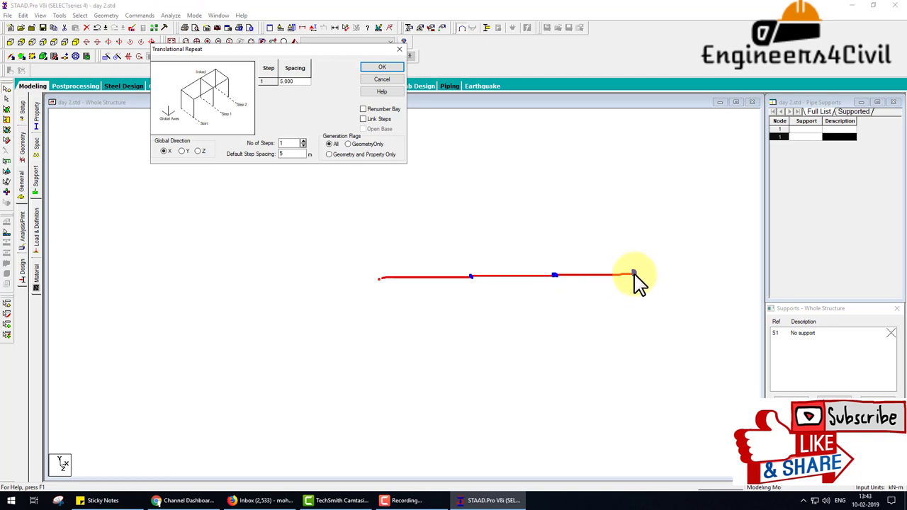
pyautogui.click(634, 274)
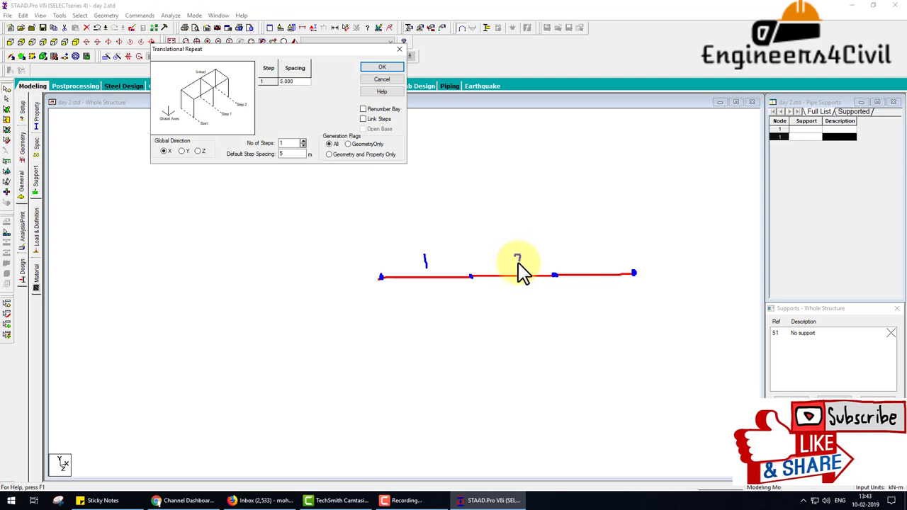
pyautogui.moveTo(518, 264); pyautogui.dragTo(525, 265)
pyautogui.moveTo(581, 250)
pyautogui.mouseDown()
pyautogui.moveTo(595, 250)
pyautogui.moveTo(581, 264)
pyautogui.mouseUp()
pyautogui.moveTo(494, 217)
pyautogui.mouseDown()
pyautogui.moveTo(588, 205)
pyautogui.moveTo(579, 217)
pyautogui.moveTo(633, 206)
pyautogui.mouseUp()
pyautogui.moveTo(449, 283)
pyautogui.mouseDown()
pyautogui.moveTo(417, 287)
pyautogui.moveTo(429, 305)
pyautogui.moveTo(415, 303)
pyautogui.mouseUp()
pyautogui.moveTo(517, 285)
pyautogui.mouseDown()
pyautogui.moveTo(515, 310)
pyautogui.moveTo(499, 302)
pyautogui.mouseUp()
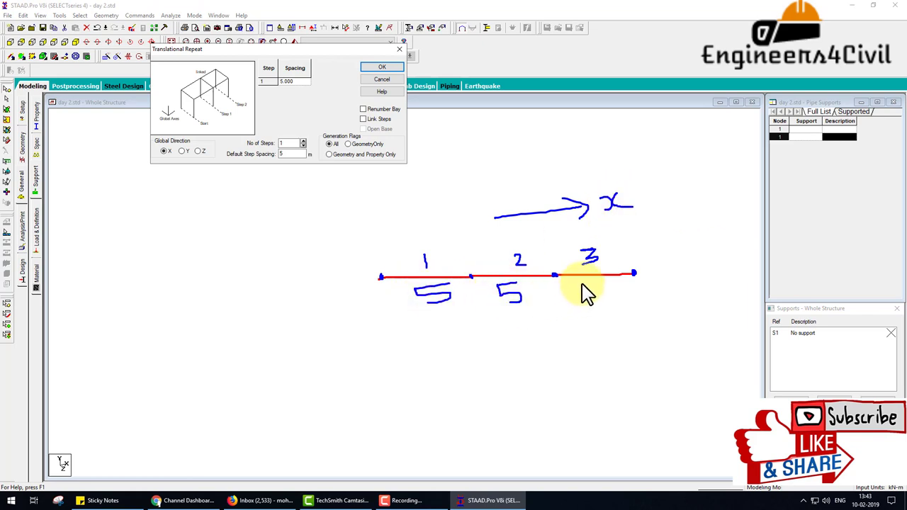
pyautogui.moveTo(601, 282); pyautogui.dragTo(580, 306)
pyautogui.moveTo(604, 219); pyautogui.dragTo(640, 219)
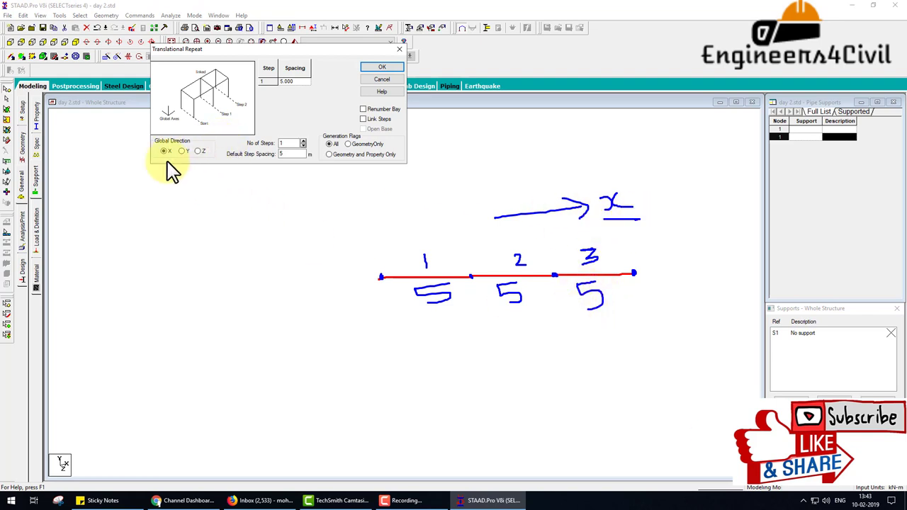
pyautogui.moveTo(152, 158); pyautogui.dragTo(165, 158)
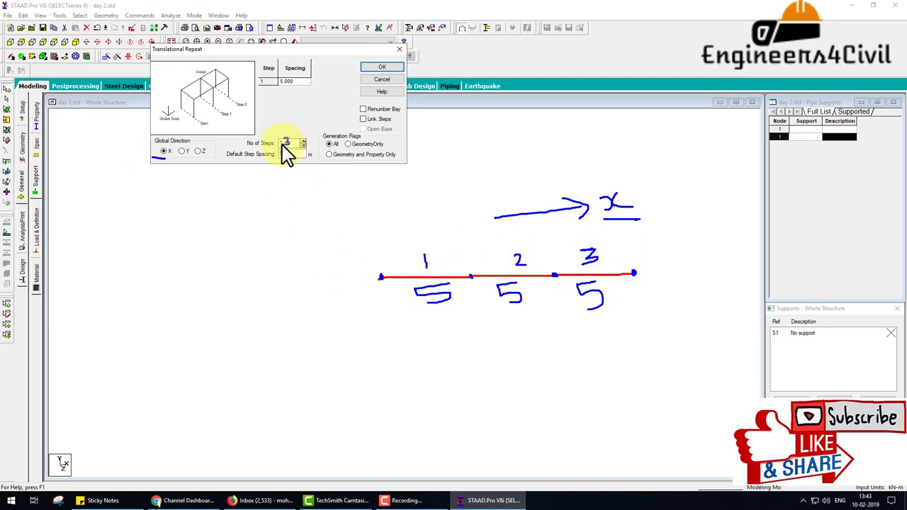
pyautogui.moveTo(275, 157); pyautogui.dragTo(312, 150)
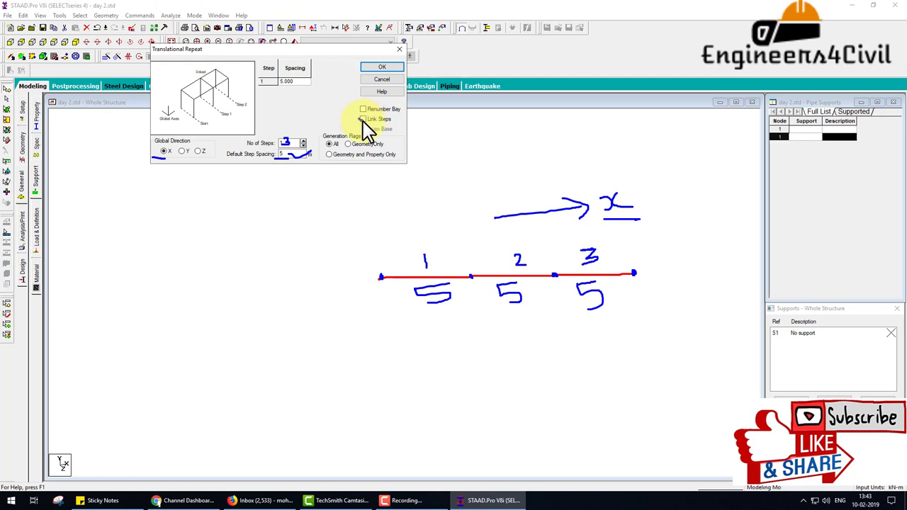
pyautogui.moveTo(358, 118); pyautogui.dragTo(374, 115)
pyautogui.press('Escape')
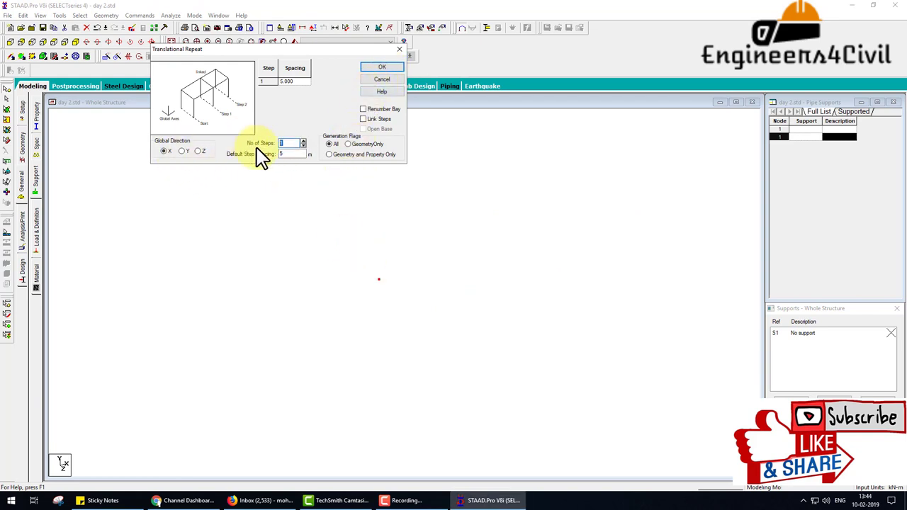
pyautogui.write('3')
pyautogui.click(373, 118)
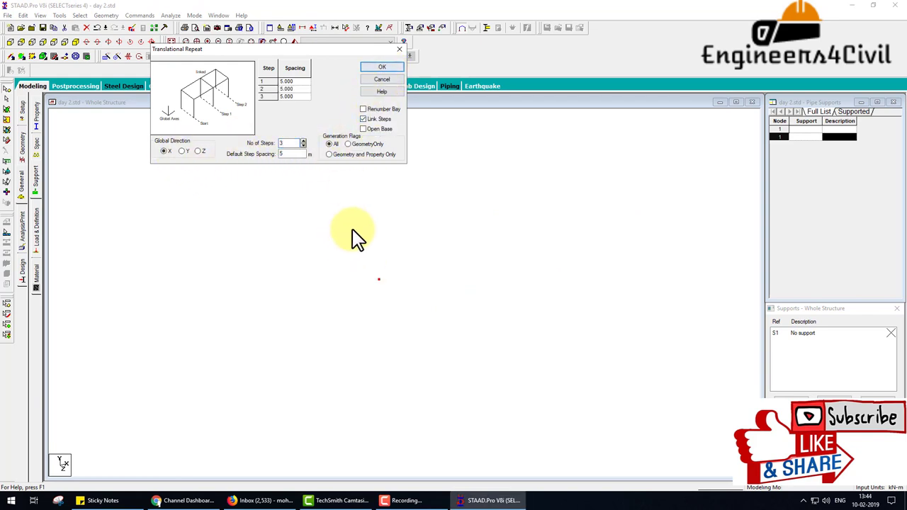
pyautogui.click(379, 68)
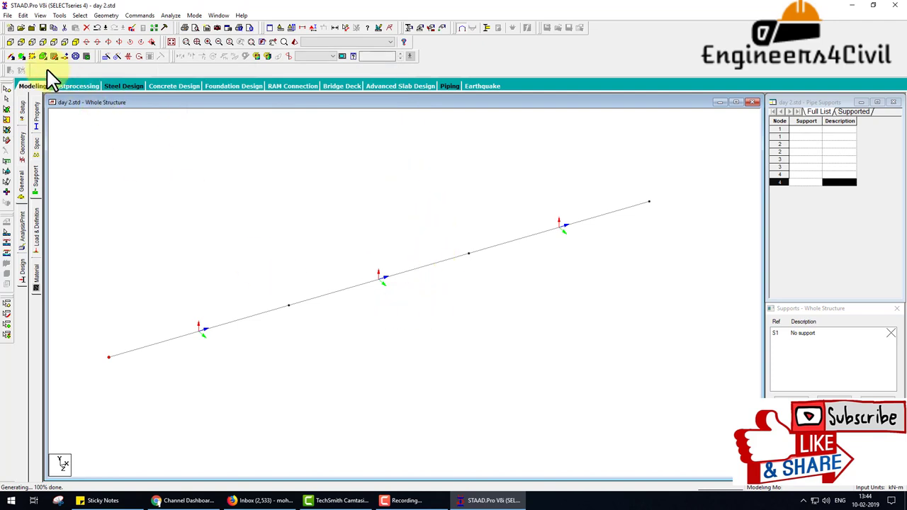
# Switch to front elevation and open Structure Diagrams, browsing the Loads and Results and Design Results tabs.
pyautogui.click(9, 41)
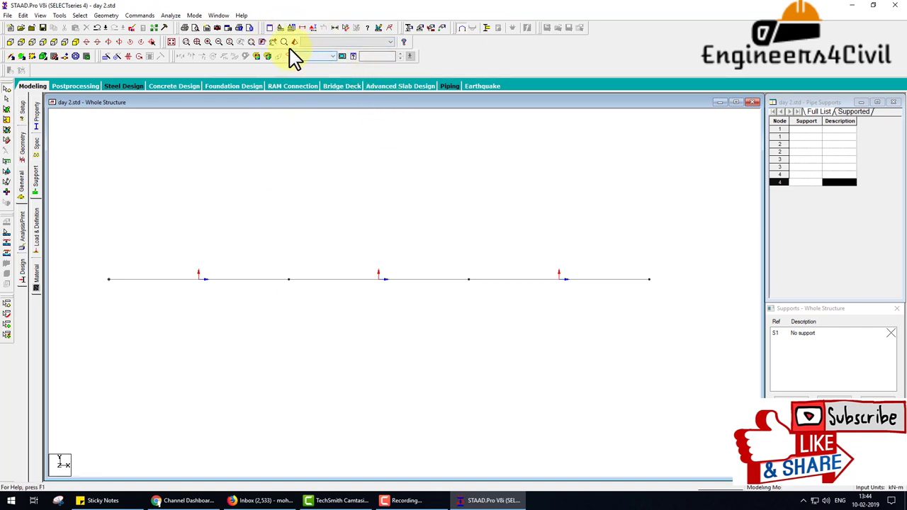
pyautogui.click(313, 28)
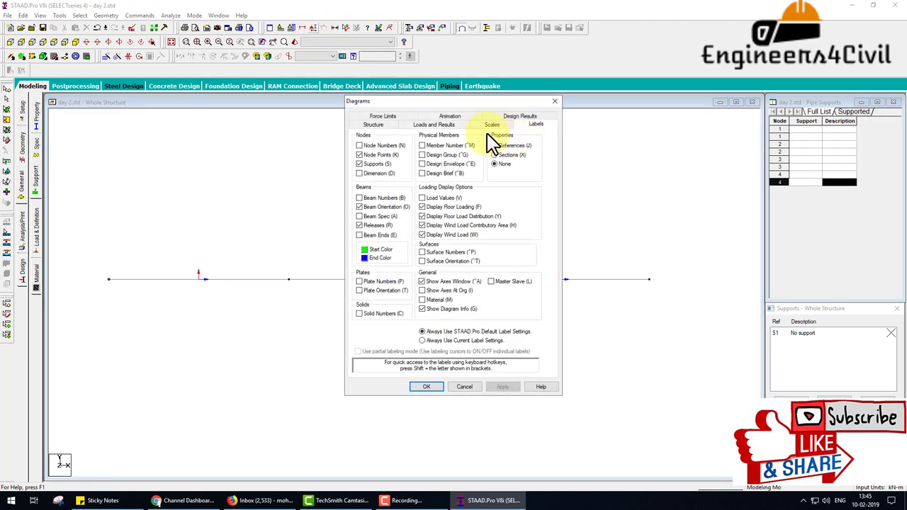
pyautogui.click(435, 125)
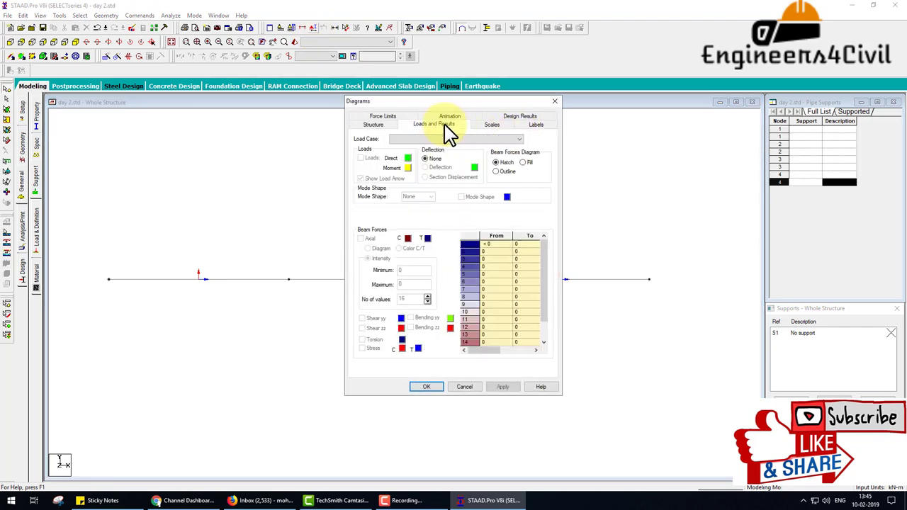
pyautogui.click(521, 116)
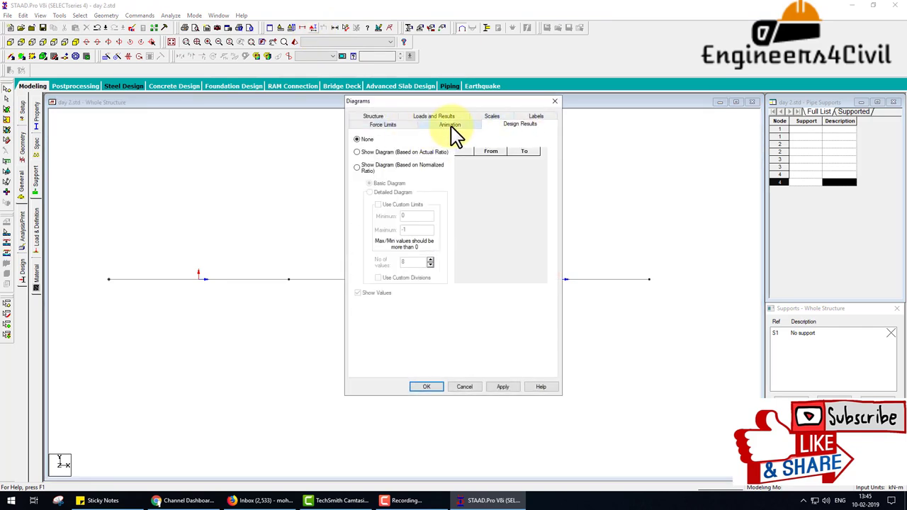
pyautogui.click(537, 116)
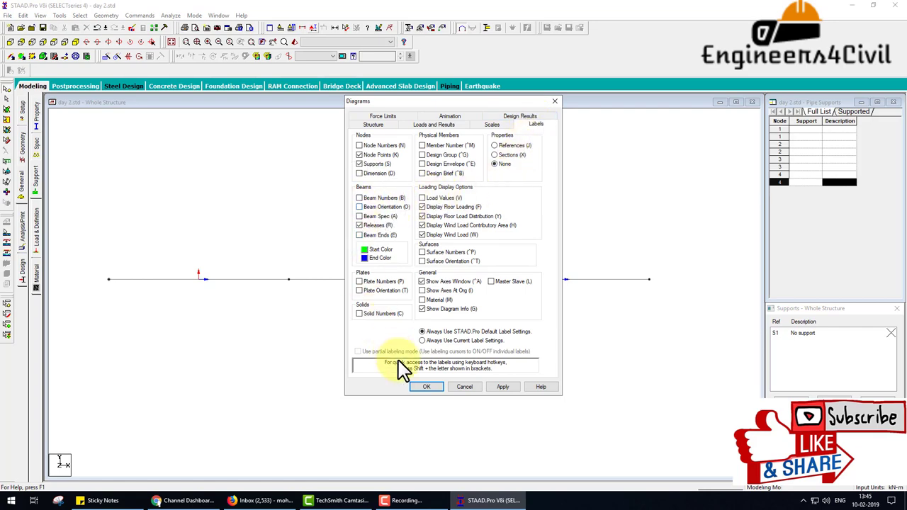
# Apply the labels so the beam line shows node numbers 1–4 and beam numbers 1–3, without orientation markers.
pyautogui.click(426, 386)
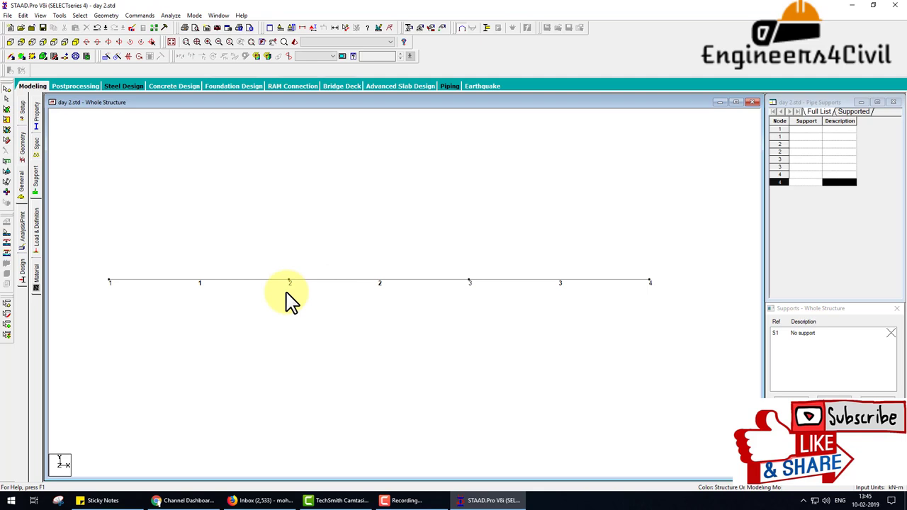
pyautogui.moveTo(210, 235); pyautogui.dragTo(212, 262)
pyautogui.moveTo(368, 228)
pyautogui.mouseDown()
pyautogui.moveTo(376, 254)
pyautogui.moveTo(420, 260)
pyautogui.mouseUp()
pyautogui.moveTo(558, 234)
pyautogui.mouseDown()
pyautogui.moveTo(577, 260)
pyautogui.moveTo(561, 264)
pyautogui.mouseUp()
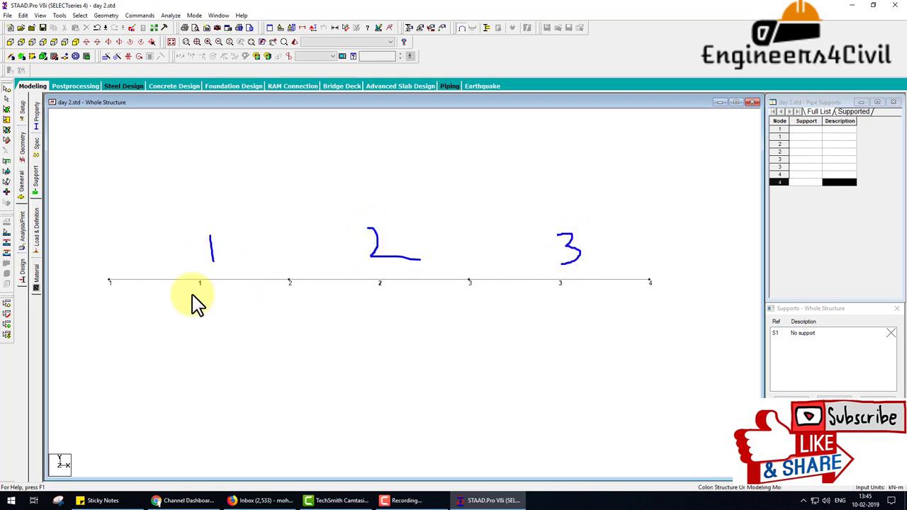
pyautogui.moveTo(119, 267); pyautogui.dragTo(117, 270)
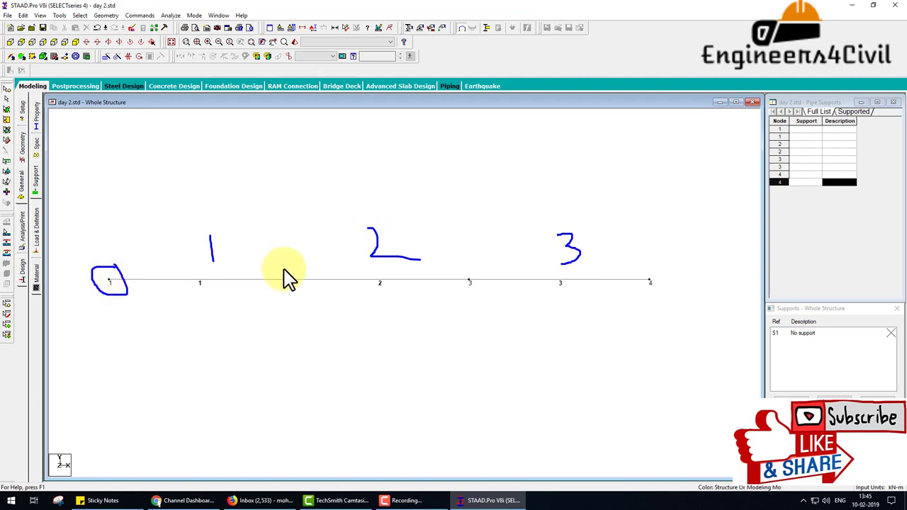
pyautogui.moveTo(287, 268)
pyautogui.mouseDown()
pyautogui.moveTo(283, 284)
pyautogui.moveTo(292, 268)
pyautogui.mouseUp()
pyautogui.moveTo(469, 267)
pyautogui.mouseDown()
pyautogui.moveTo(456, 287)
pyautogui.moveTo(472, 263)
pyautogui.mouseUp()
pyautogui.moveTo(650, 268)
pyautogui.mouseDown()
pyautogui.moveTo(664, 288)
pyautogui.moveTo(649, 267)
pyautogui.mouseUp()
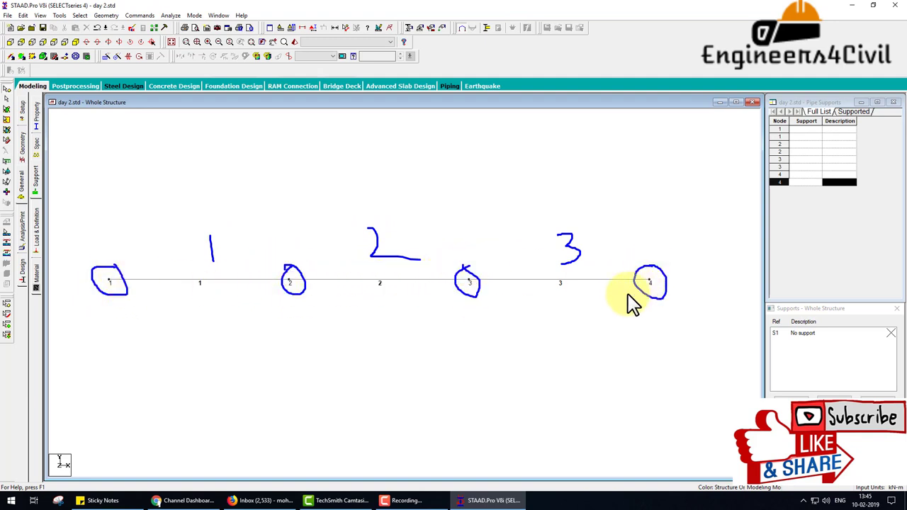
pyautogui.moveTo(198, 289); pyautogui.dragTo(183, 278)
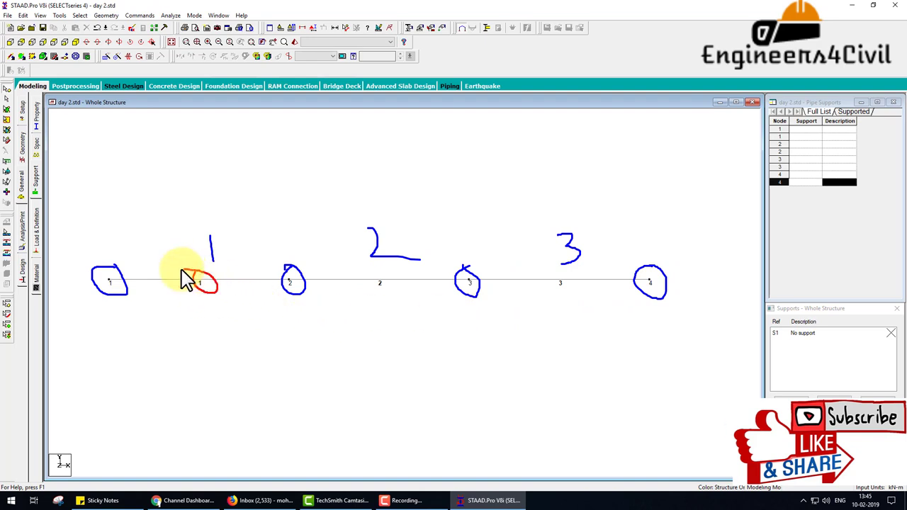
pyautogui.moveTo(388, 272)
pyautogui.mouseDown()
pyautogui.moveTo(380, 284)
pyautogui.moveTo(392, 300)
pyautogui.mouseUp()
pyautogui.moveTo(563, 270)
pyautogui.mouseDown()
pyautogui.moveTo(556, 297)
pyautogui.moveTo(521, 269)
pyautogui.mouseUp()
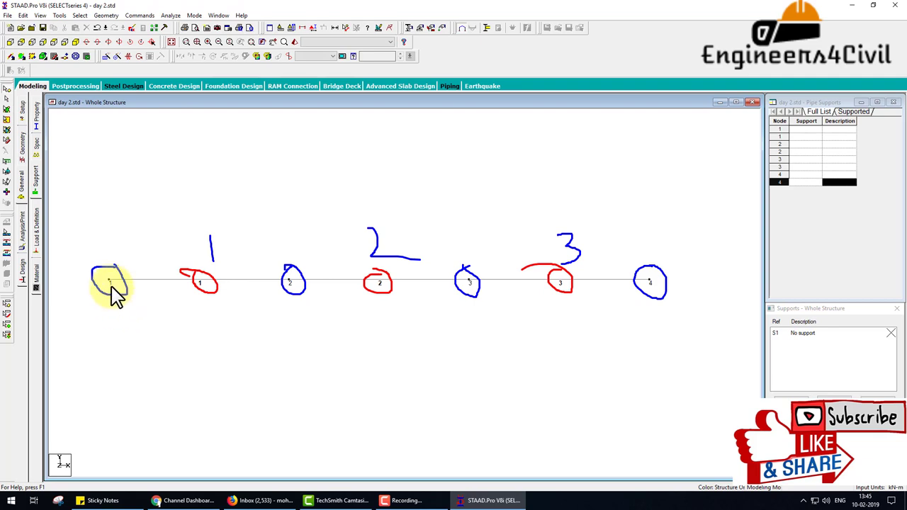
pyautogui.click(114, 292)
pyautogui.moveTo(113, 292); pyautogui.dragTo(138, 344)
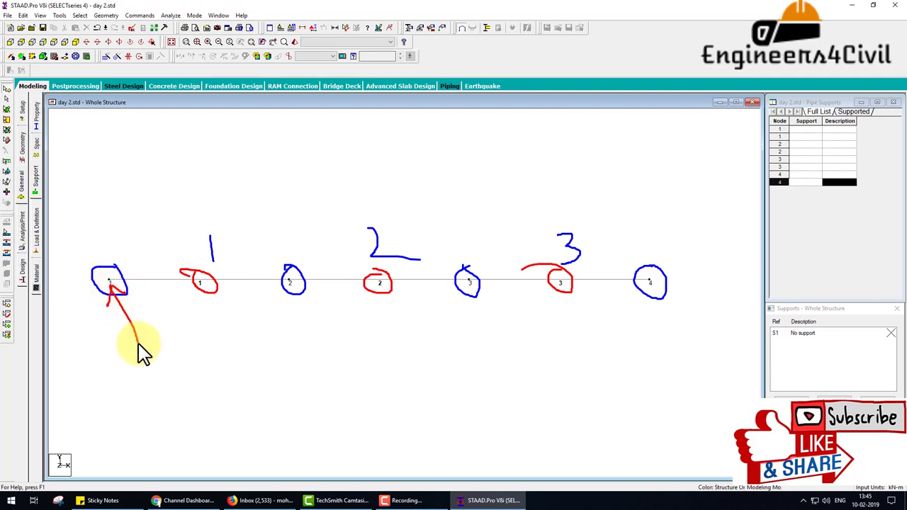
pyautogui.moveTo(117, 273)
pyautogui.mouseDown()
pyautogui.moveTo(237, 203)
pyautogui.moveTo(285, 268)
pyautogui.mouseUp()
pyautogui.moveTo(293, 214)
pyautogui.mouseDown()
pyautogui.moveTo(306, 241)
pyautogui.moveTo(337, 233)
pyautogui.mouseUp()
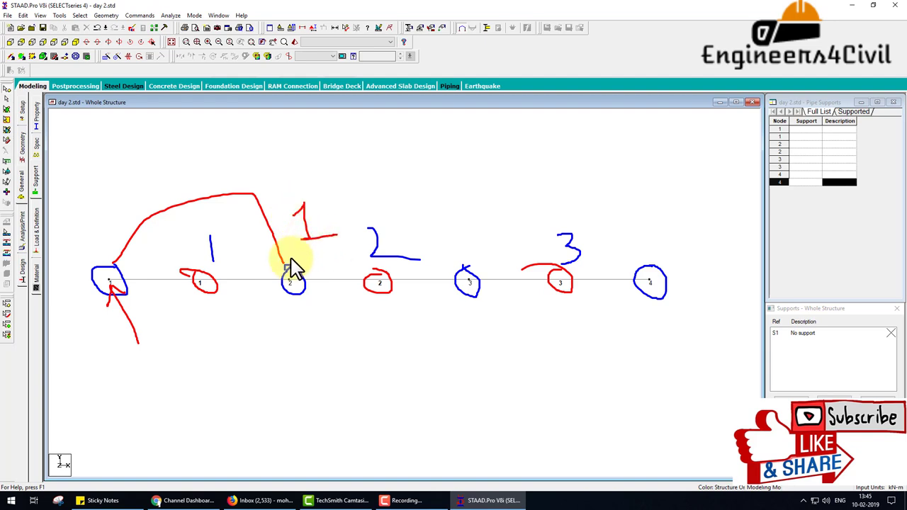
pyautogui.moveTo(287, 263)
pyautogui.mouseDown()
pyautogui.moveTo(392, 182)
pyautogui.moveTo(454, 250)
pyautogui.mouseUp()
pyautogui.moveTo(454, 213)
pyautogui.mouseDown()
pyautogui.moveTo(469, 206)
pyautogui.moveTo(499, 228)
pyautogui.mouseUp()
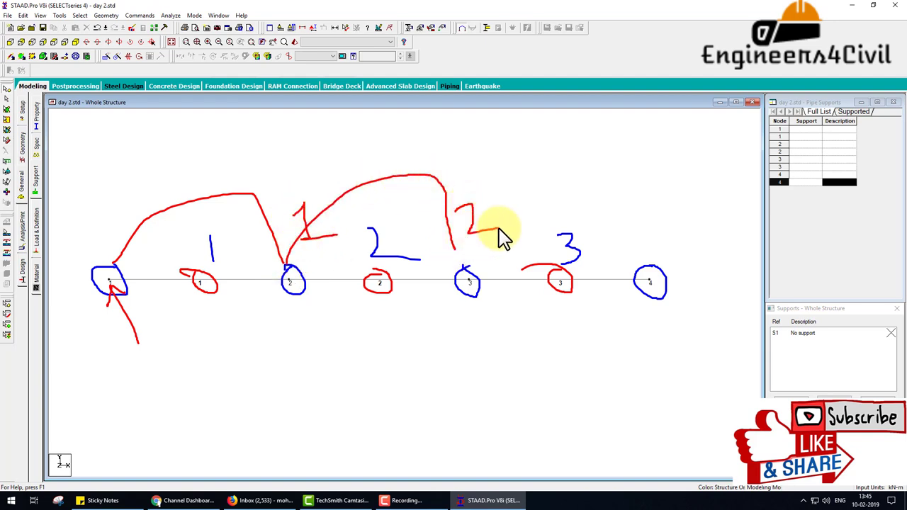
pyautogui.moveTo(452, 253)
pyautogui.mouseDown()
pyautogui.moveTo(526, 196)
pyautogui.moveTo(631, 234)
pyautogui.moveTo(645, 207)
pyautogui.moveTo(649, 240)
pyautogui.mouseUp()
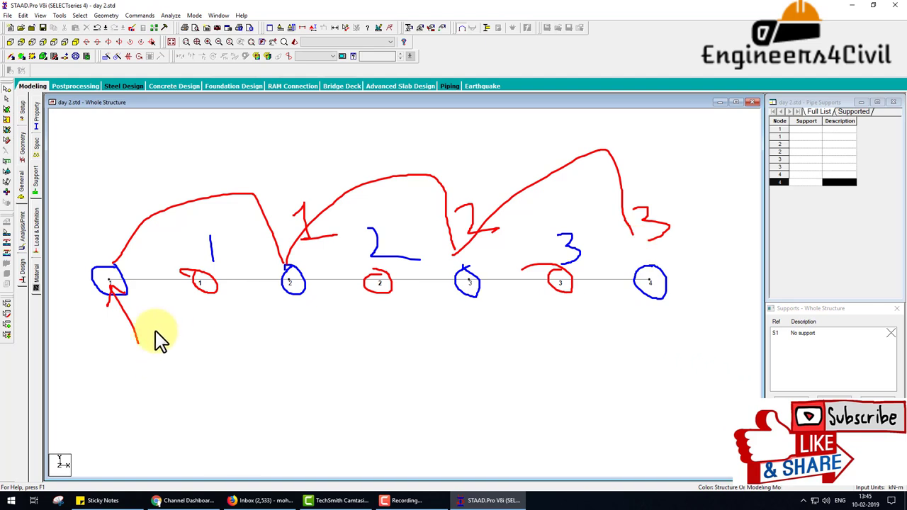
pyautogui.moveTo(112, 369)
pyautogui.mouseDown()
pyautogui.moveTo(112, 393)
pyautogui.moveTo(122, 398)
pyautogui.moveTo(283, 388)
pyautogui.moveTo(297, 405)
pyautogui.mouseUp()
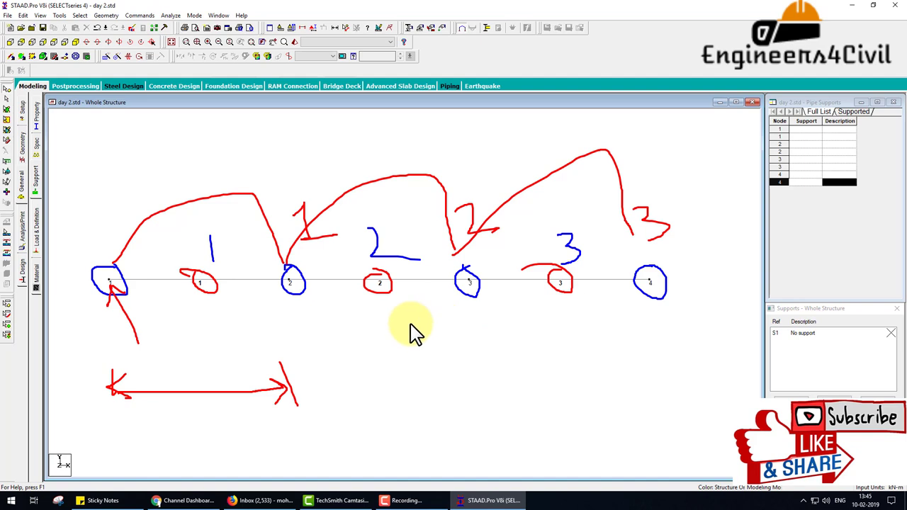
pyautogui.press('Escape')
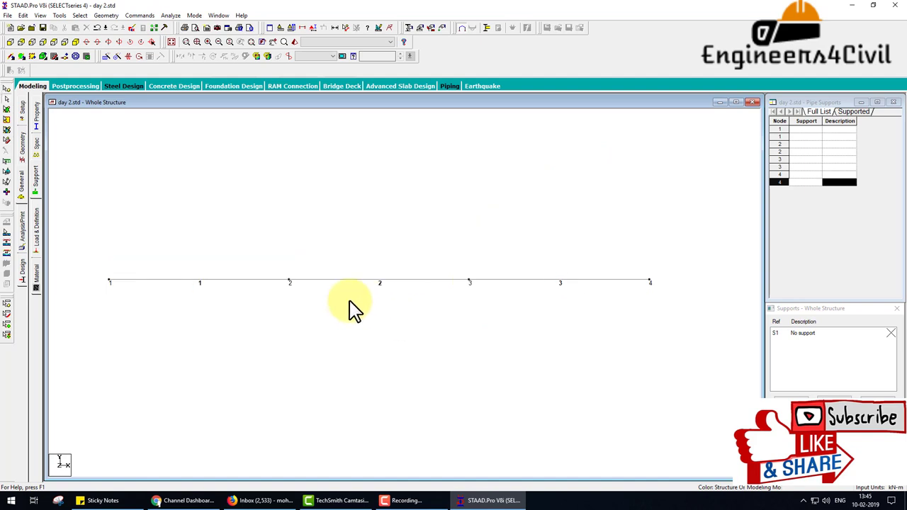
# Change the view direction and sketch the bays to be generated along the beam line.
pyautogui.click(65, 56)
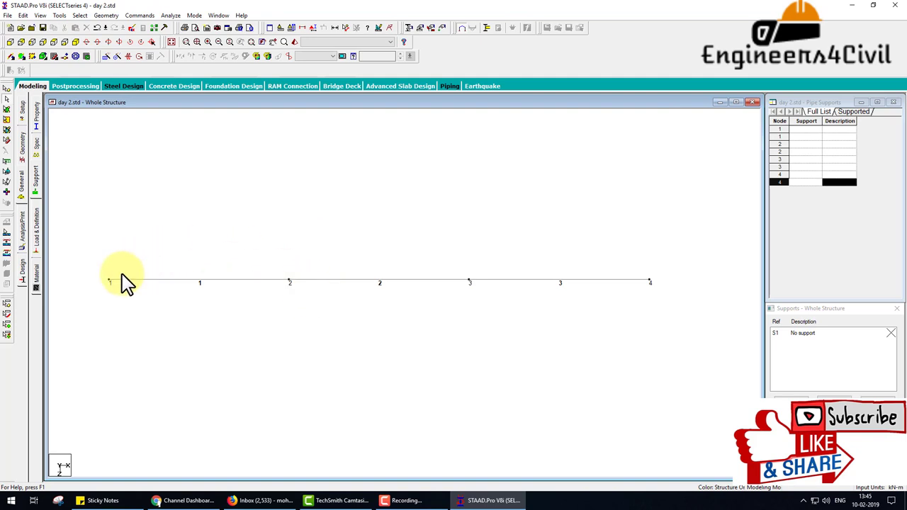
pyautogui.moveTo(109, 281)
pyautogui.mouseDown()
pyautogui.moveTo(150, 182)
pyautogui.moveTo(277, 182)
pyautogui.moveTo(287, 278)
pyautogui.mouseUp()
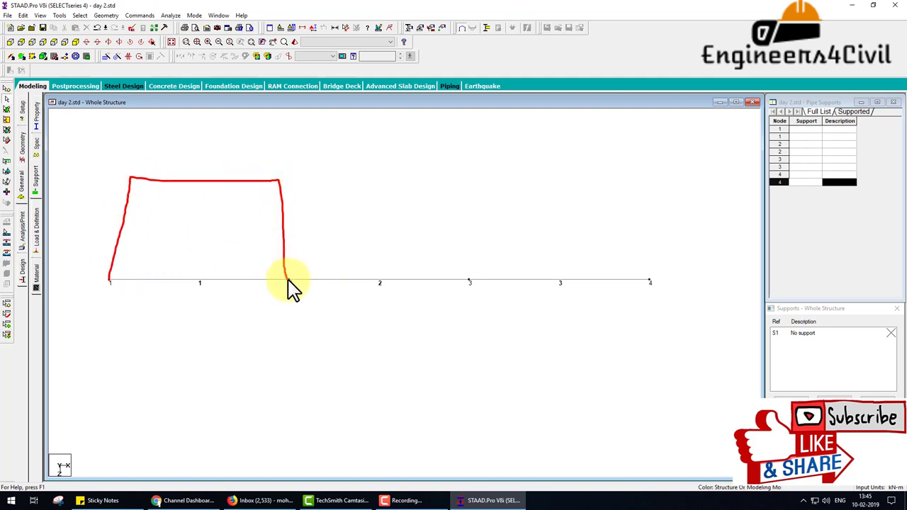
pyautogui.moveTo(279, 183)
pyautogui.mouseDown()
pyautogui.moveTo(374, 234)
pyautogui.moveTo(382, 280)
pyautogui.moveTo(401, 235)
pyautogui.mouseUp()
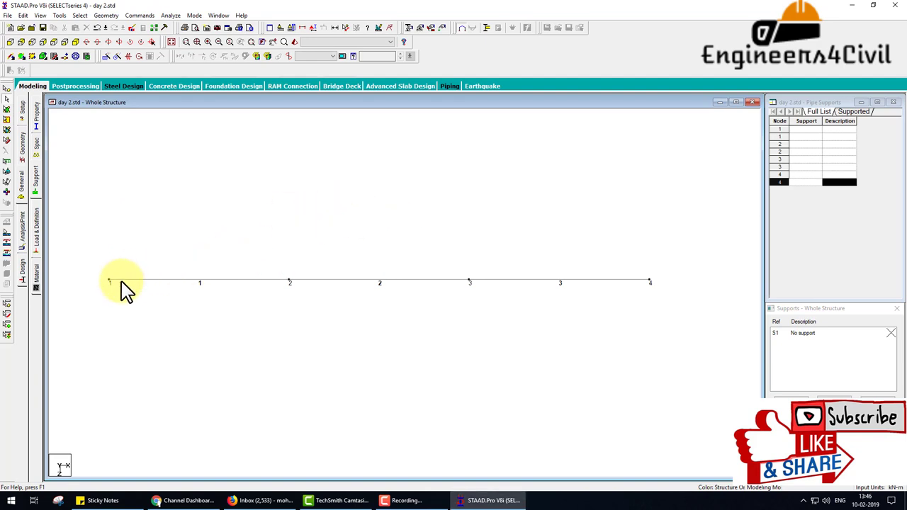
pyautogui.moveTo(107, 282)
pyautogui.mouseDown()
pyautogui.moveTo(229, 202)
pyautogui.moveTo(292, 259)
pyautogui.moveTo(296, 206)
pyautogui.moveTo(406, 199)
pyautogui.moveTo(459, 267)
pyautogui.moveTo(463, 207)
pyautogui.moveTo(638, 210)
pyautogui.moveTo(650, 281)
pyautogui.mouseUp()
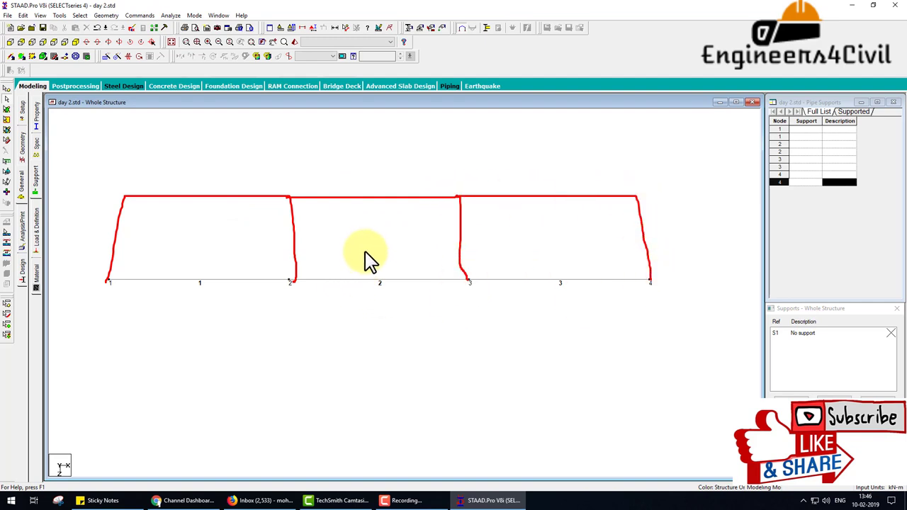
# Annotate the Z repeat direction across the whole line, then confirm saving day 2.std.
pyautogui.moveTo(373, 259)
pyautogui.mouseDown()
pyautogui.moveTo(383, 204)
pyautogui.moveTo(391, 227)
pyautogui.moveTo(415, 219)
pyautogui.moveTo(426, 240)
pyautogui.mouseUp()
pyautogui.moveTo(97, 272); pyautogui.dragTo(696, 262)
pyautogui.moveTo(649, 292); pyautogui.dragTo(226, 307)
pyautogui.moveTo(231, 196); pyautogui.dragTo(394, 168)
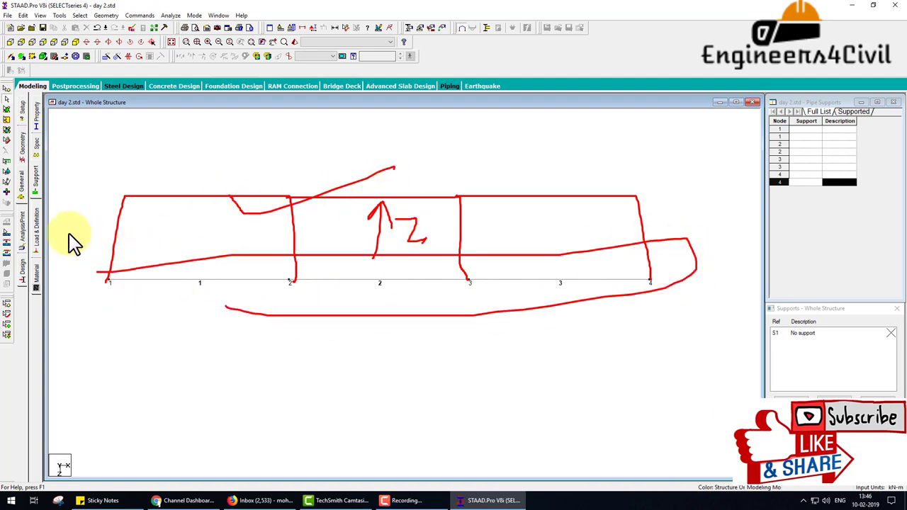
pyautogui.moveTo(69, 218)
pyautogui.mouseDown()
pyautogui.moveTo(102, 233)
pyautogui.moveTo(119, 221)
pyautogui.mouseUp()
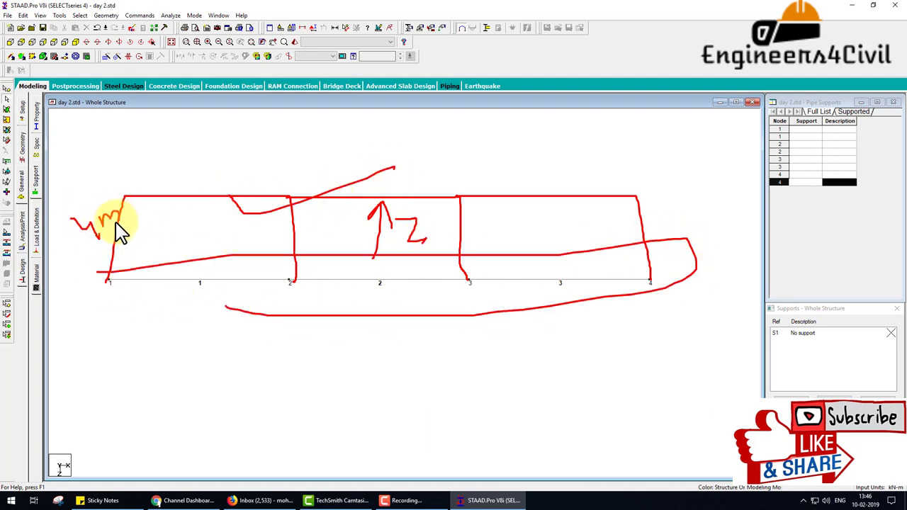
pyautogui.click(452, 270)
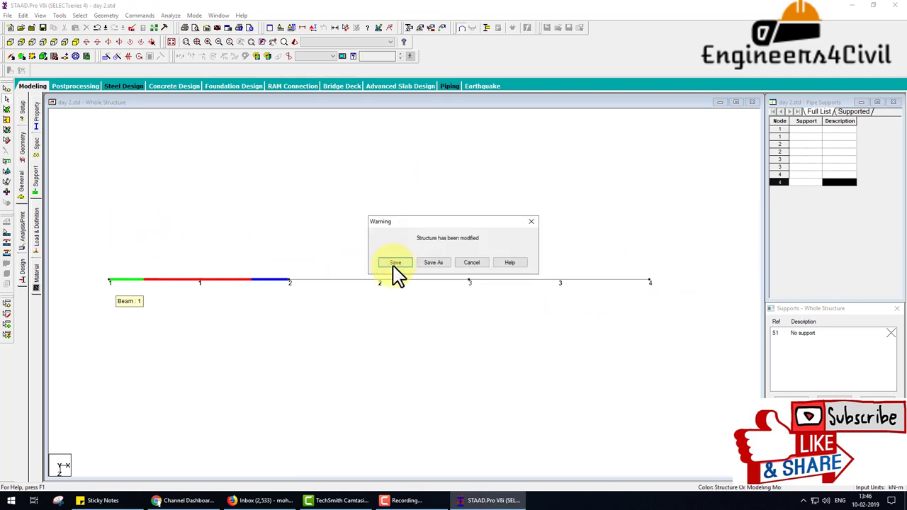
# Save the structure, then repeat the whole beam line once along Z at 4 m spacing, linked.
pyautogui.click(393, 262)
pyautogui.hotkey('ctrl', 'a')
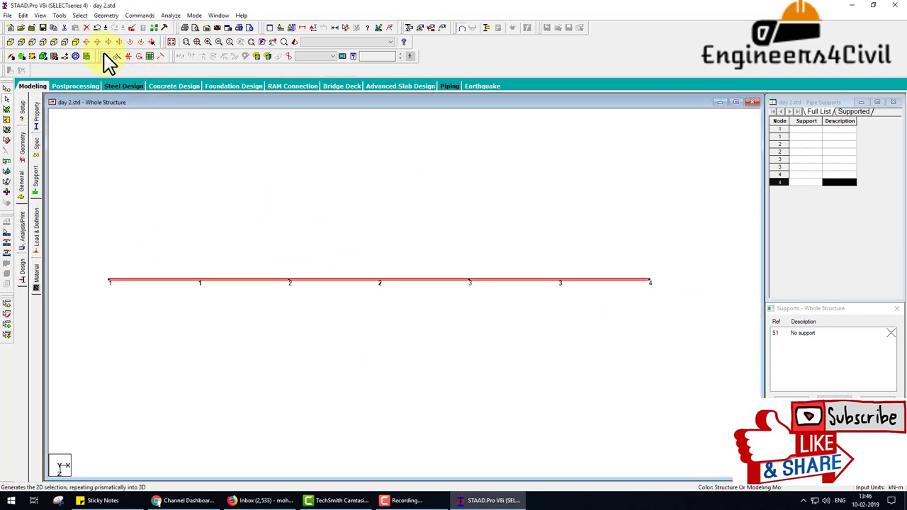
pyautogui.click(107, 56)
pyautogui.click(373, 293)
pyautogui.doubleClick(457, 296)
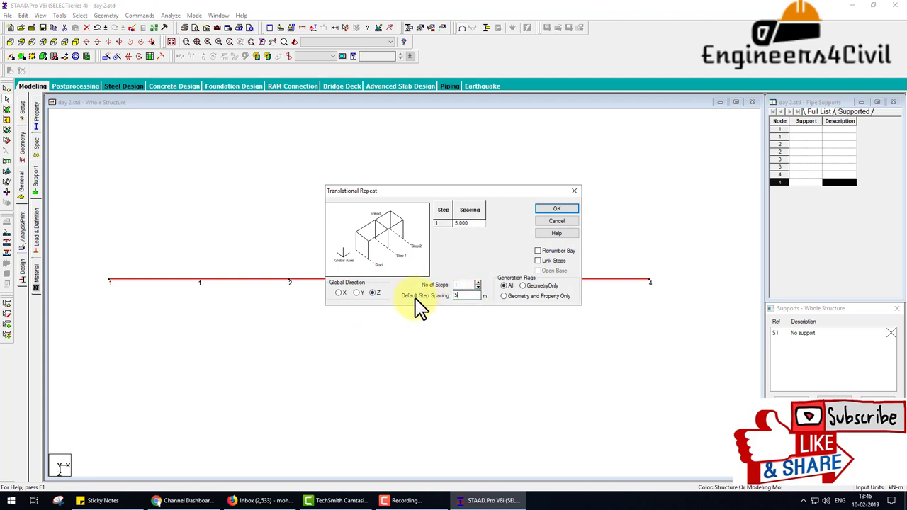
pyautogui.write('4')
pyautogui.click(537, 260)
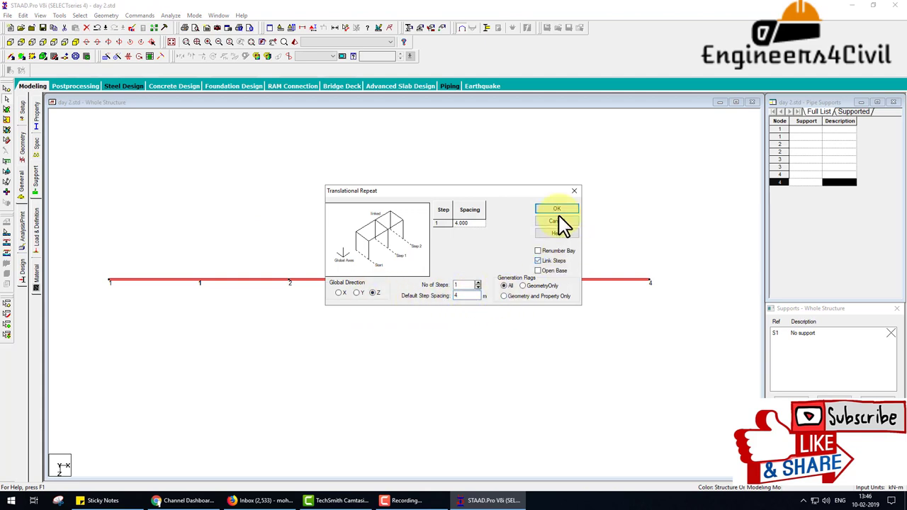
pyautogui.click(557, 209)
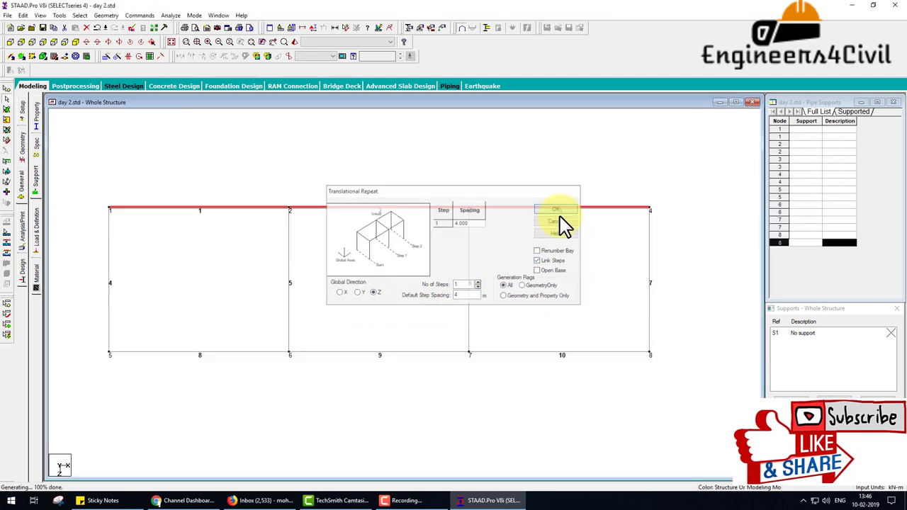
# Show the resulting three-bay grid in 3D isometric view and select all of it.
pyautogui.click(714, 249)
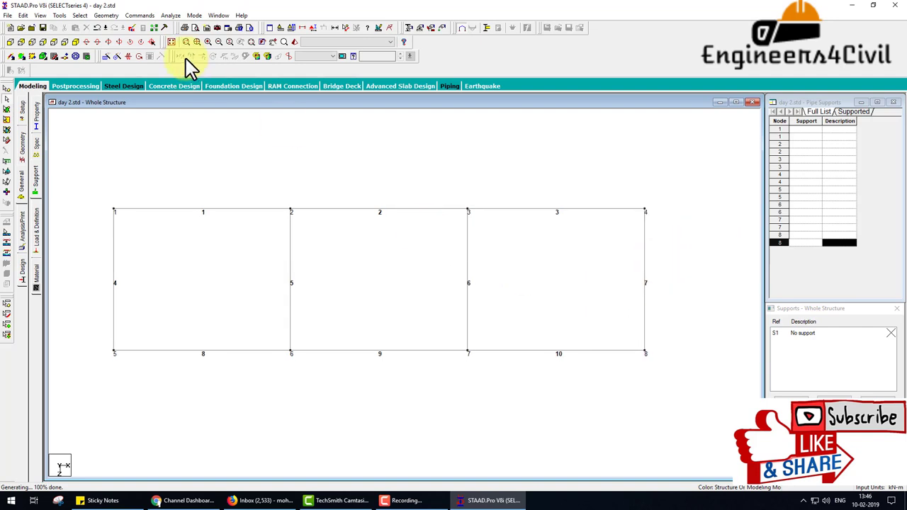
pyautogui.click(75, 56)
pyautogui.hotkey('ctrl', 'a')
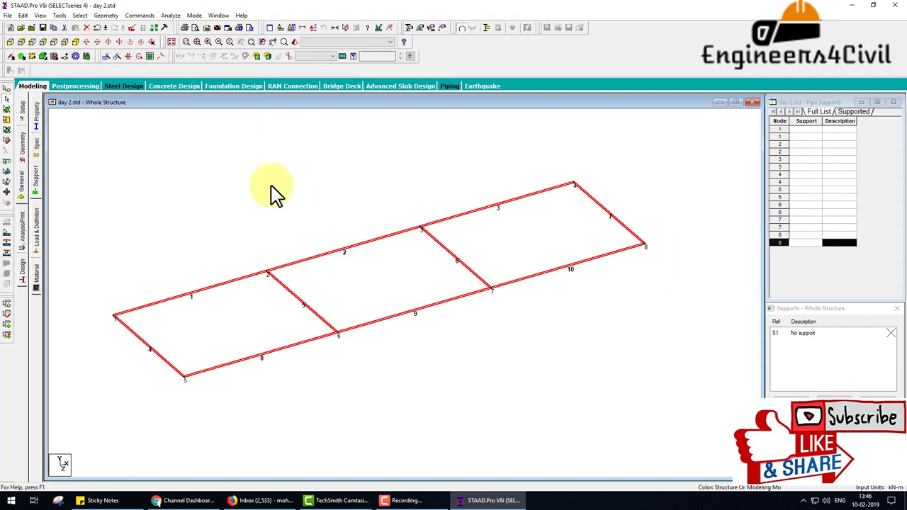
# Repeat the selected plan grid 10 steps along Y at 3 m spacing with Link Steps ticked.
pyautogui.click(86, 56)
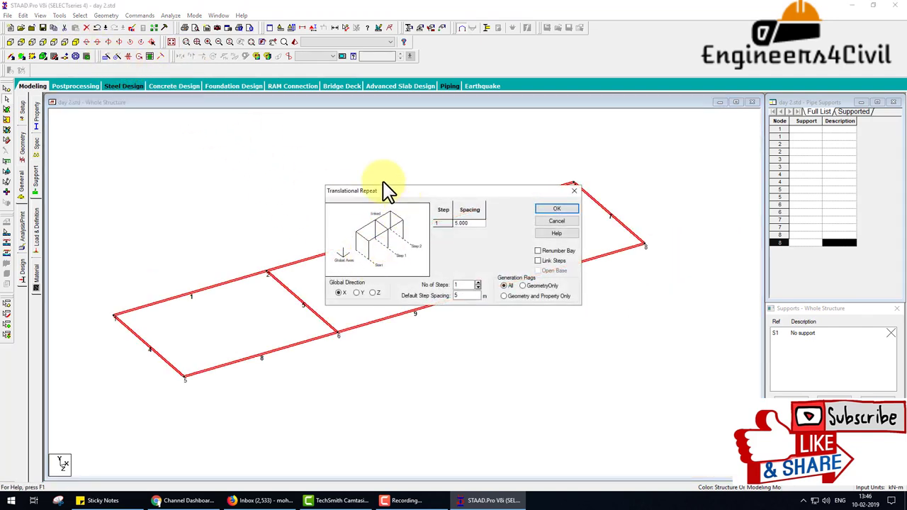
pyautogui.moveTo(389, 190); pyautogui.dragTo(311, 147)
pyautogui.click(284, 253)
pyautogui.doubleClick(391, 244)
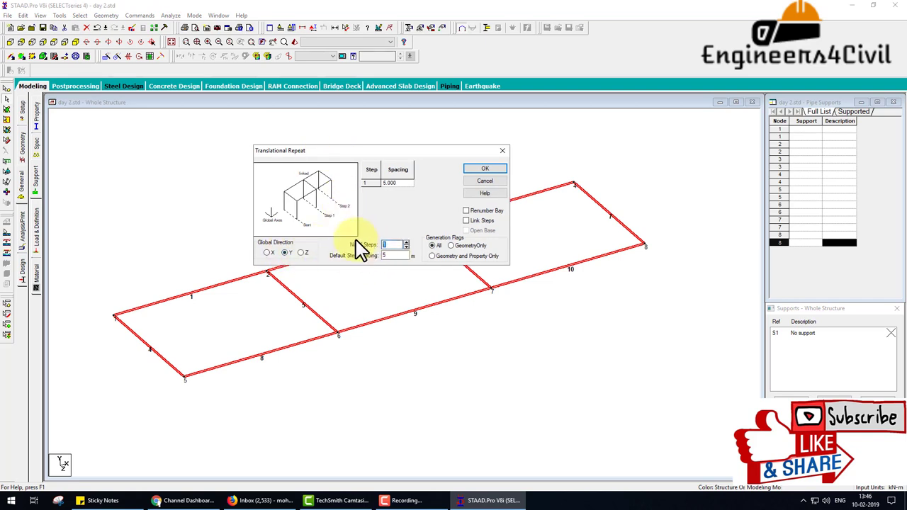
pyautogui.write('10')
pyautogui.doubleClick(393, 256)
pyautogui.write('3')
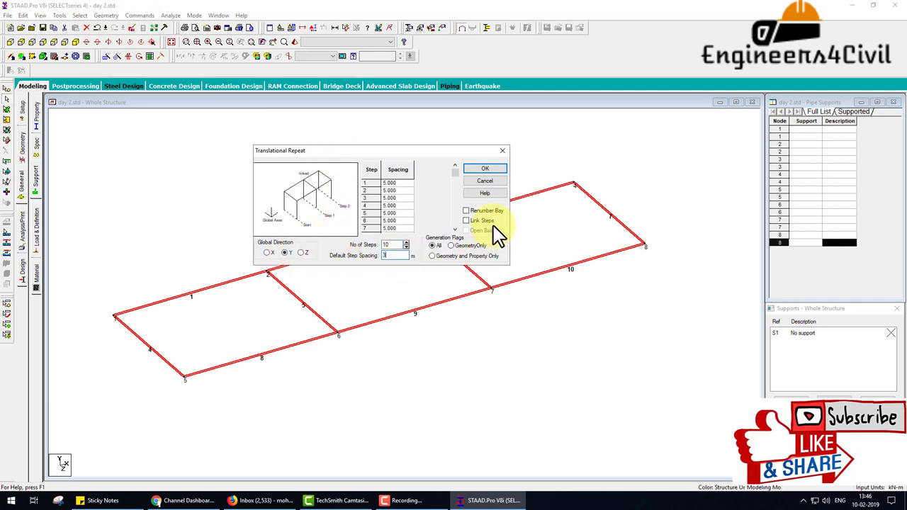
pyautogui.click(486, 221)
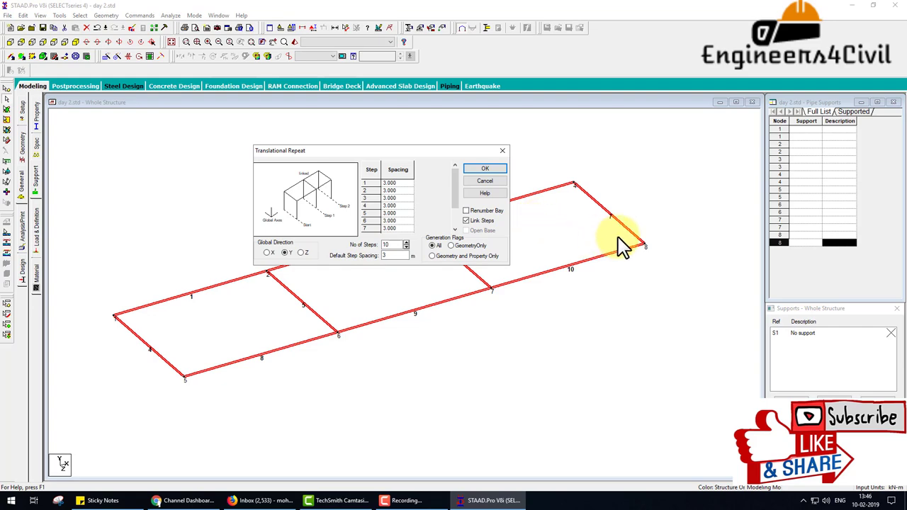
pyautogui.moveTo(657, 241)
pyautogui.mouseDown()
pyautogui.moveTo(656, 191)
pyautogui.moveTo(669, 186)
pyautogui.mouseUp()
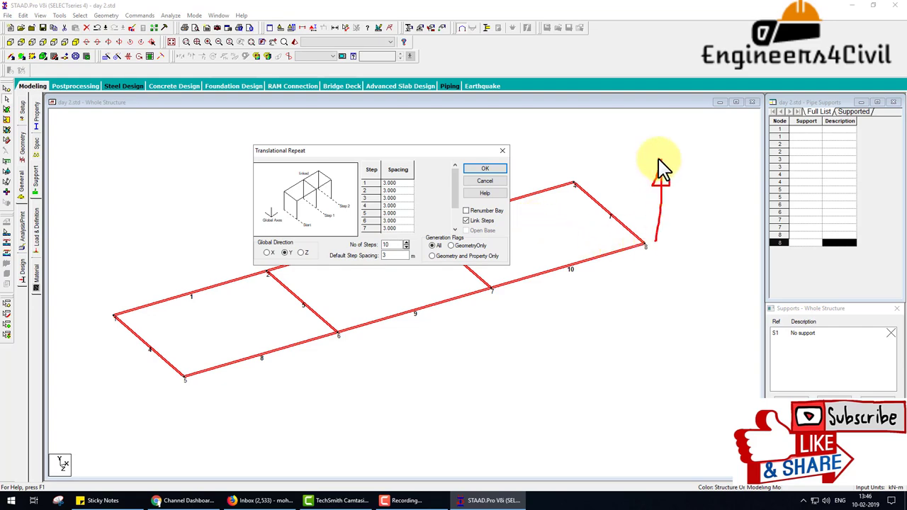
pyautogui.click(486, 171)
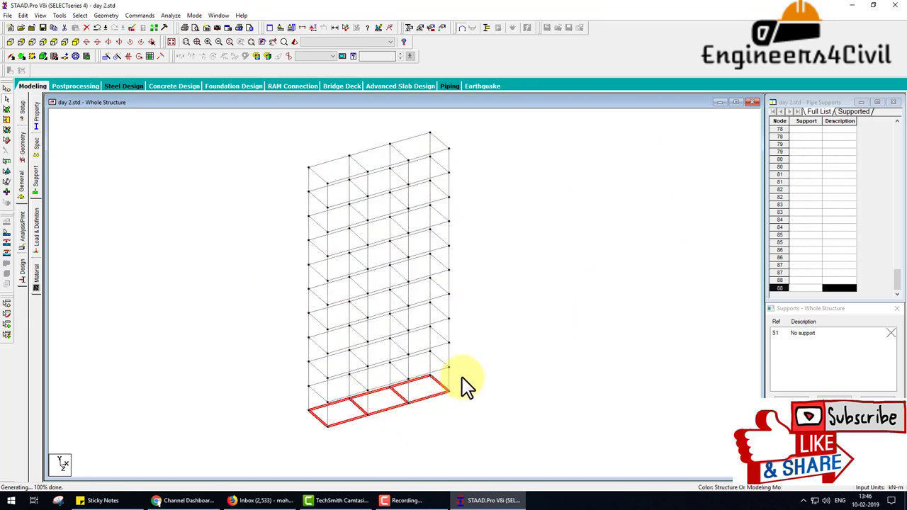
pyautogui.moveTo(457, 375); pyautogui.dragTo(468, 358)
pyautogui.moveTo(452, 326); pyautogui.dragTo(454, 337)
pyautogui.moveTo(450, 298)
pyautogui.mouseDown()
pyautogui.moveTo(461, 303)
pyautogui.moveTo(459, 289)
pyautogui.mouseUp()
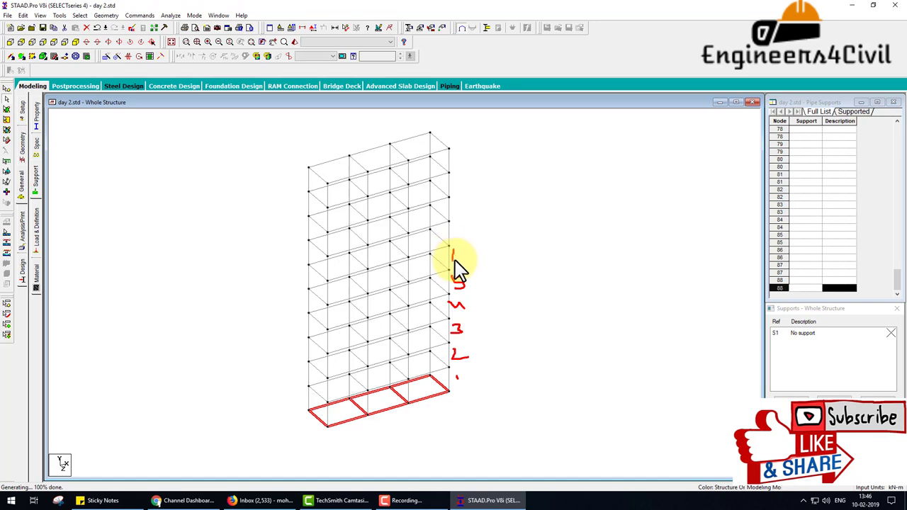
pyautogui.moveTo(455, 248)
pyautogui.mouseDown()
pyautogui.moveTo(453, 260)
pyautogui.moveTo(453, 245)
pyautogui.mouseUp()
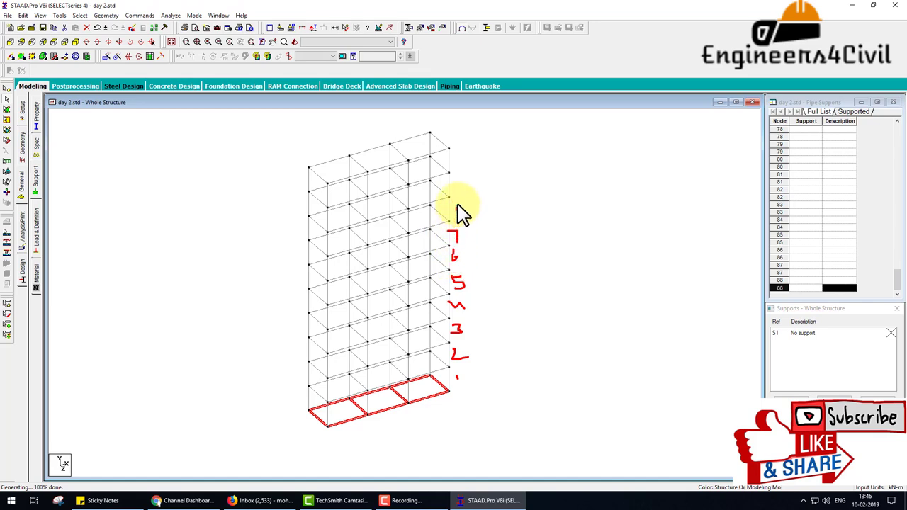
pyautogui.moveTo(457, 208); pyautogui.dragTo(463, 211)
pyautogui.moveTo(453, 176); pyautogui.dragTo(457, 192)
pyautogui.moveTo(467, 155); pyautogui.dragTo(486, 162)
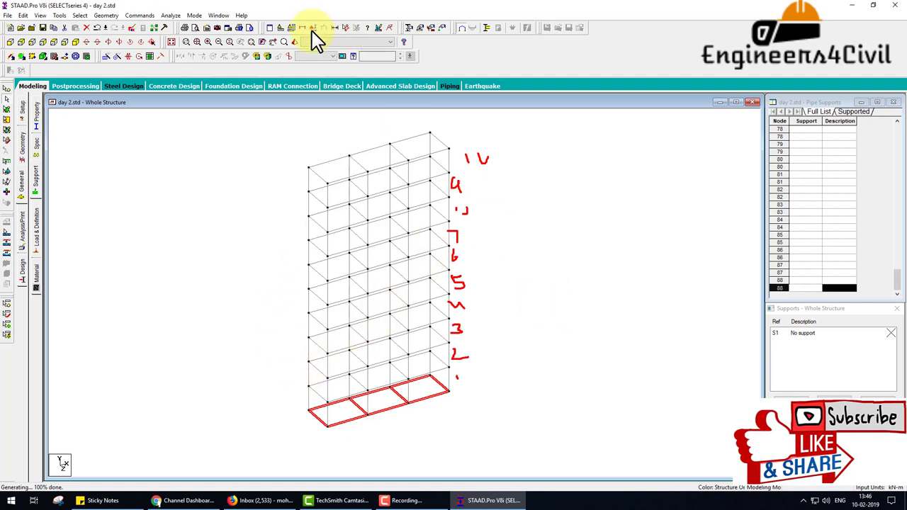
# Clear the storey annotations and measure the top-storey column node to node, showing 3.00m.
pyautogui.press('Escape')
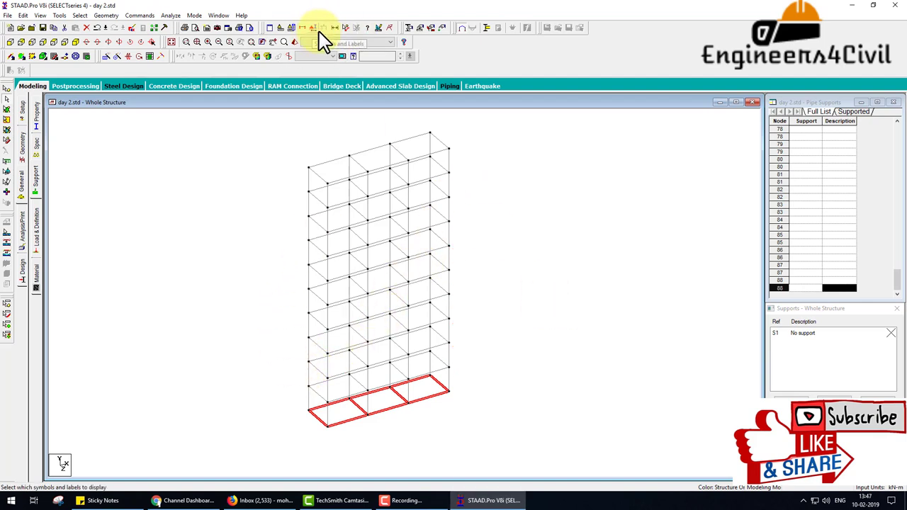
pyautogui.click(344, 29)
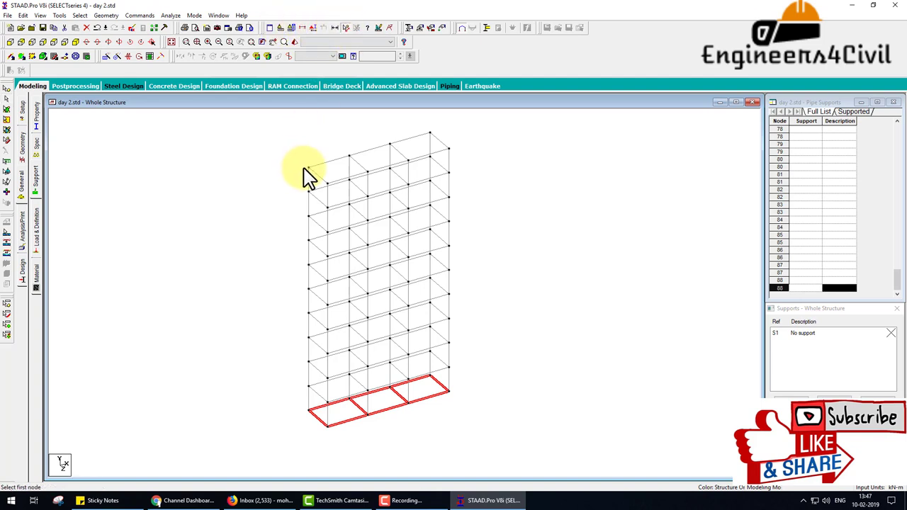
pyautogui.click(309, 189)
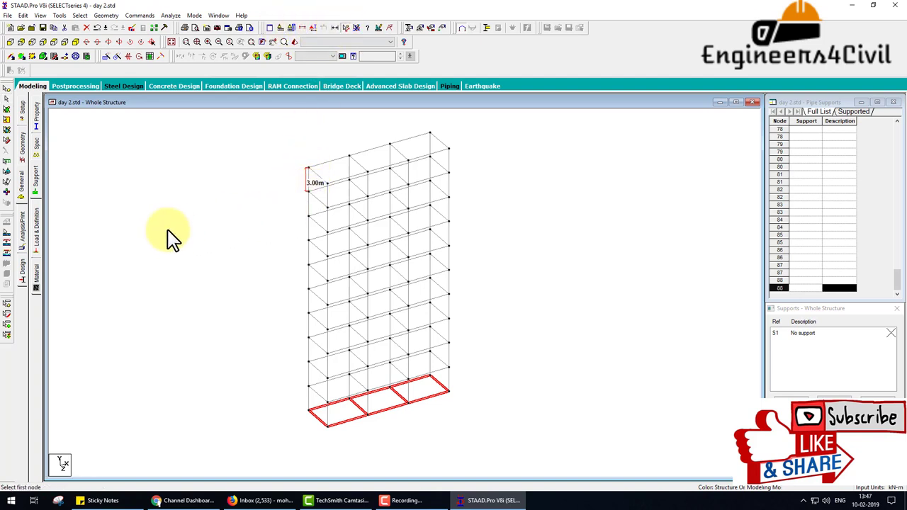